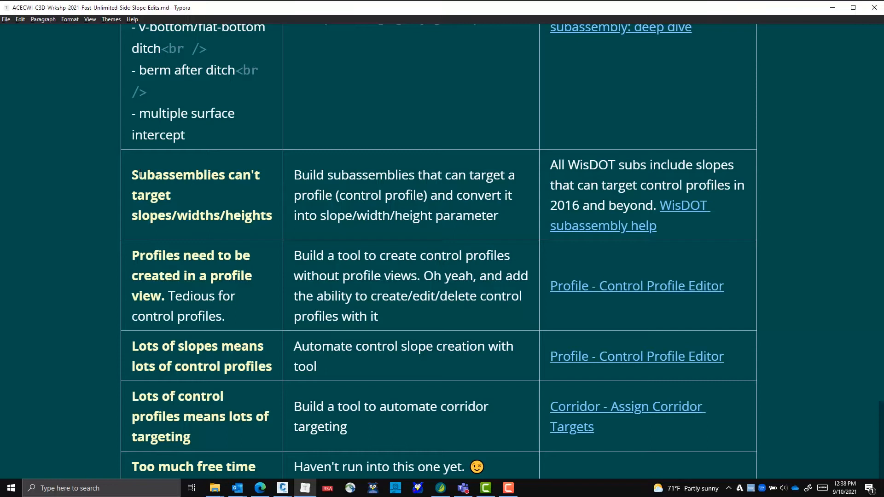
Read the workshop table rows on control profiles, highlighting the one about profiles needing a profile view
scroll(140, 174, "down", 2)
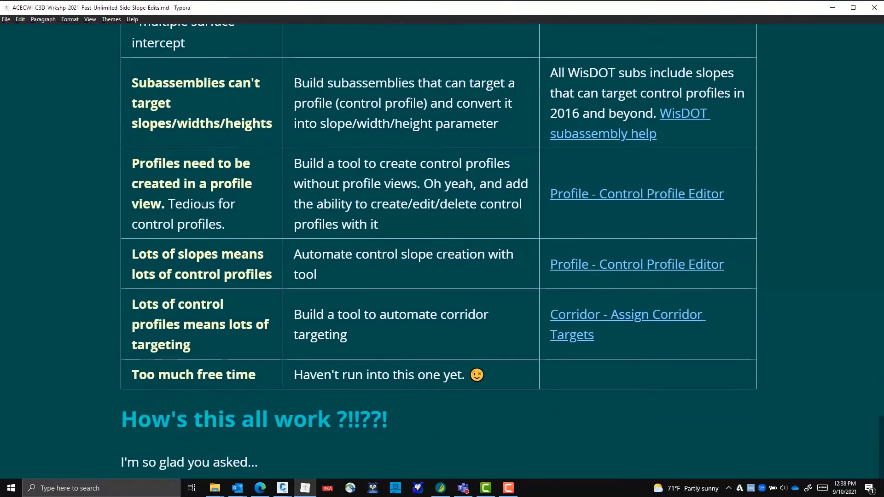
left_click_drag(132, 163, 231, 214)
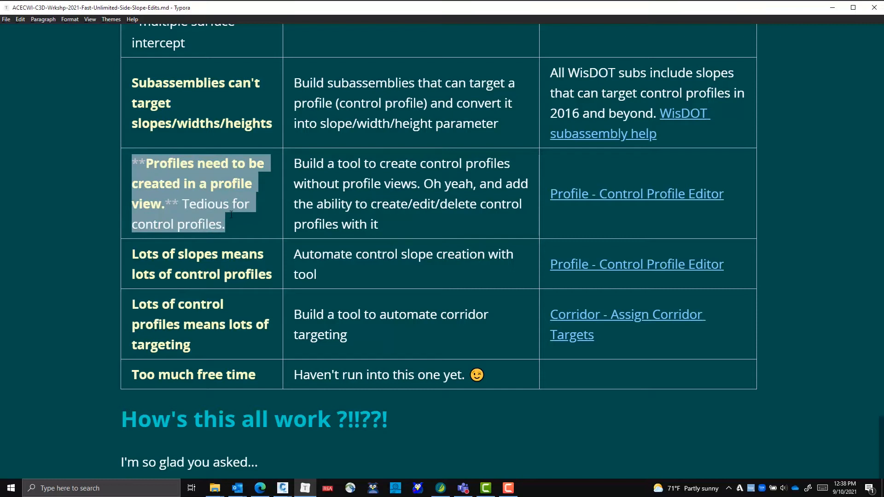
left_click(282, 226)
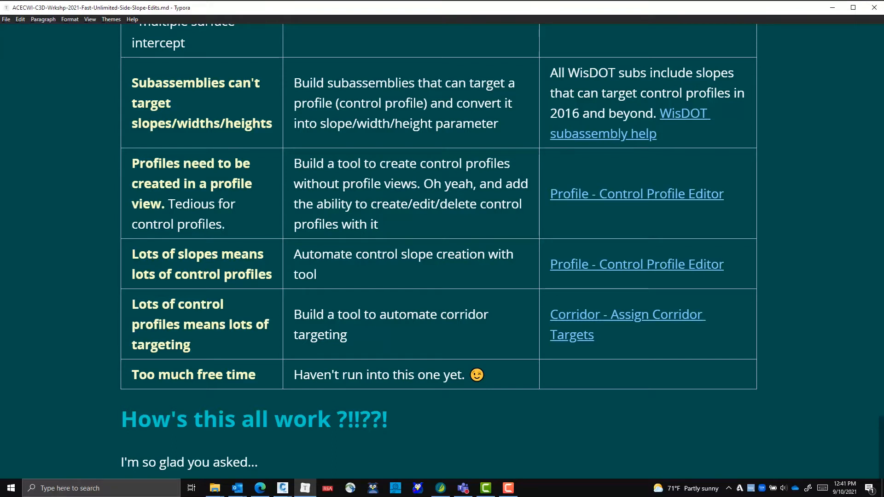
Switch to Civil 3D with the Crdr-25-DLPC-begin.dwg drawing
mouse_move(509, 492)
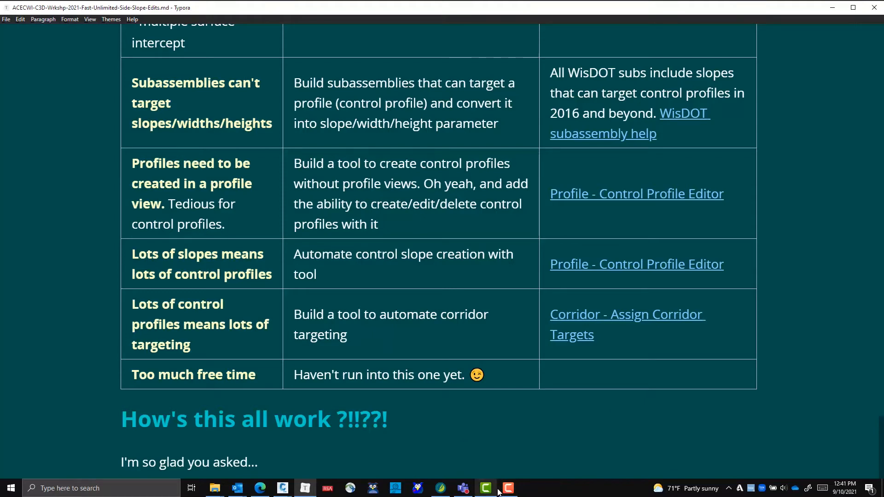
key("alt+Tab")
key("alt+Tab")
key("alt+Tab")
key("alt+Tab")
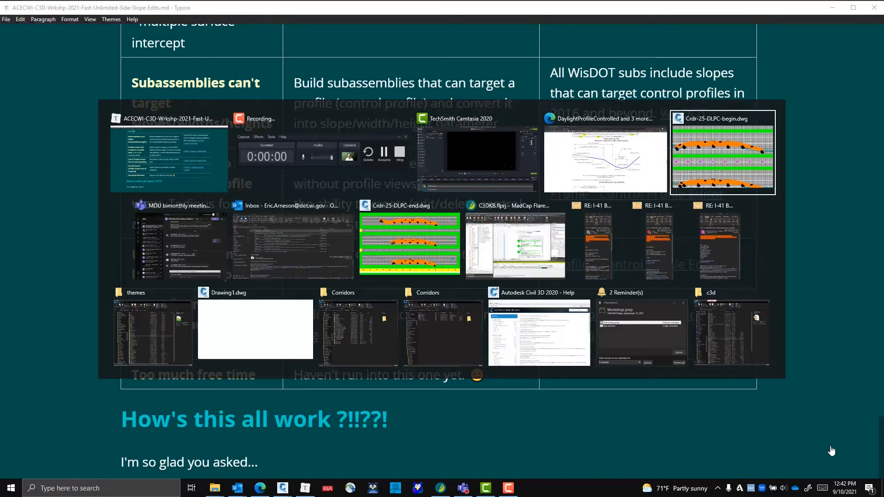
Examine the corridor in plan view along the green alignment, including its side slope lines
scroll(390, 218, "down", 12)
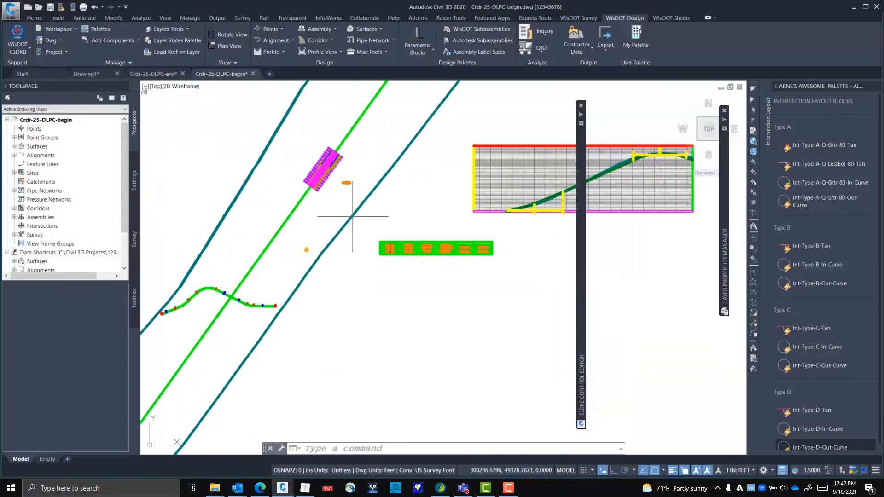
mouse_move(400, 197)
middle_mouse_down()
mouse_move(478, 366)
mouse_move(465, 253)
middle_mouse_up()
scroll(423, 262, "up", 2)
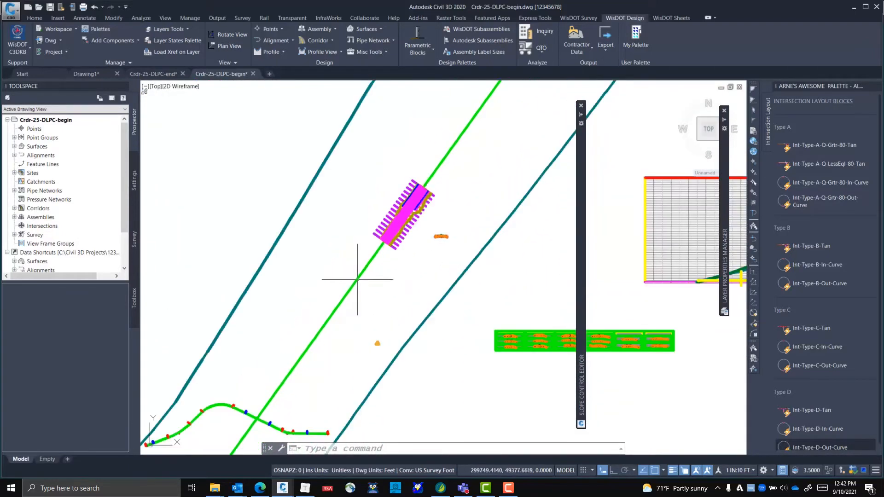
mouse_move(359, 277)
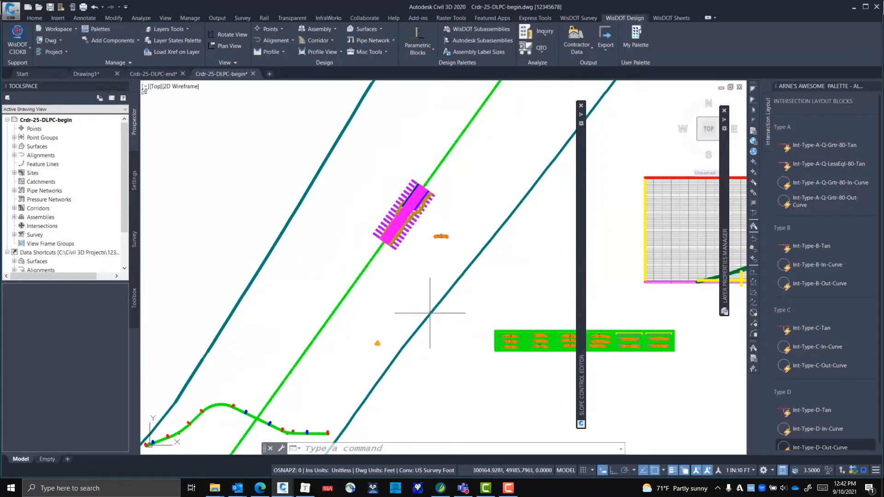
mouse_move(450, 287)
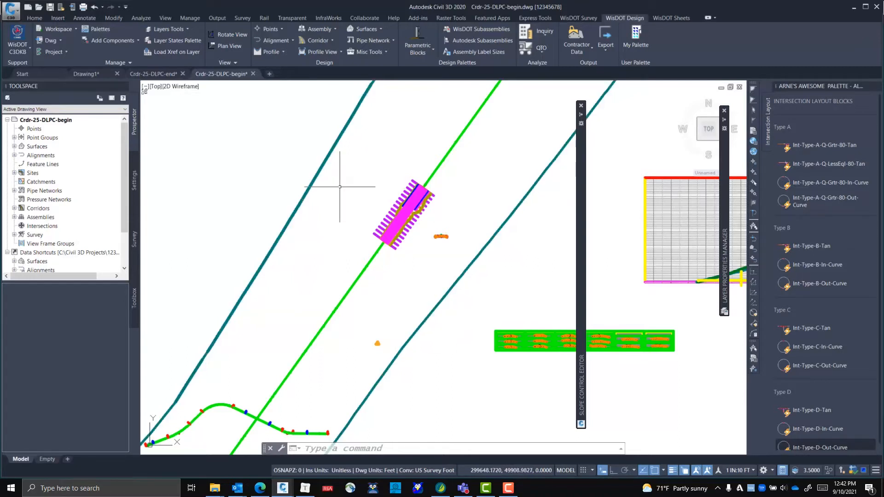
mouse_move(357, 249)
scroll(450, 240, "up", 4)
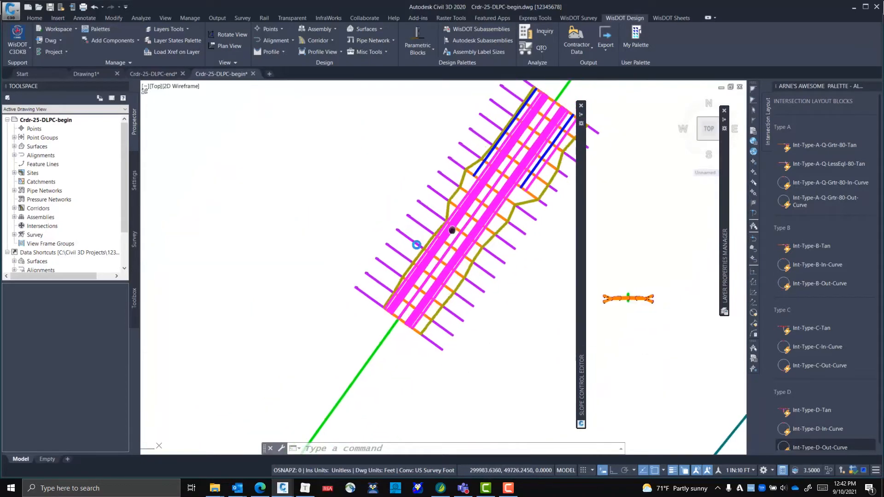
middle_click_drag(452, 230, 400, 259)
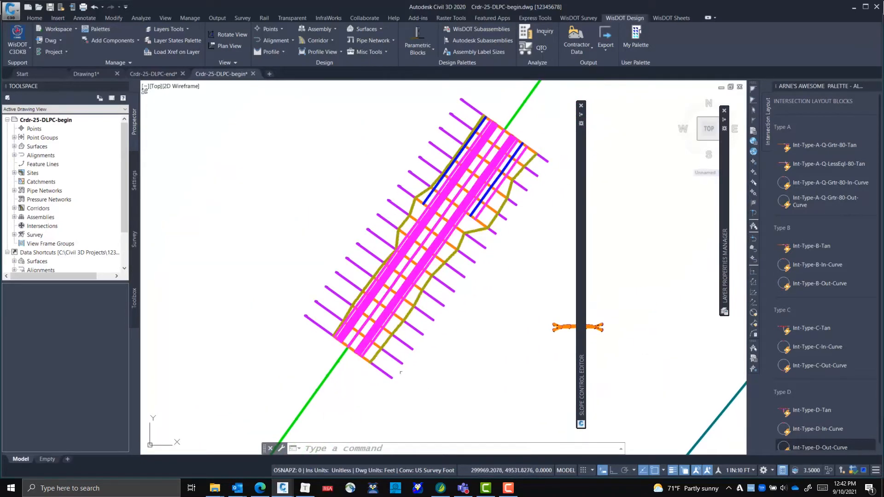
scroll(401, 372, "down", 4)
middle_click_drag(401, 373, 272, 243)
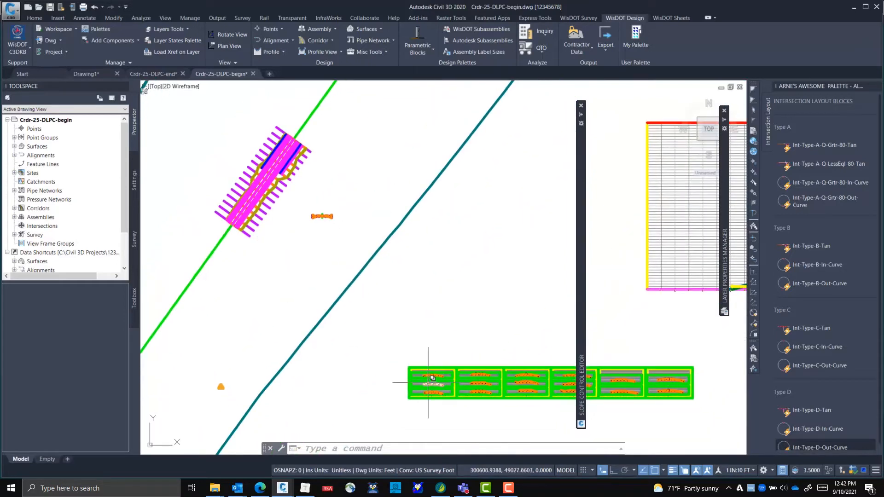
Examine the road assembly beside the corridor, including its side slopes
scroll(408, 322, "down", 2)
middle_click_drag(408, 322, 311, 288)
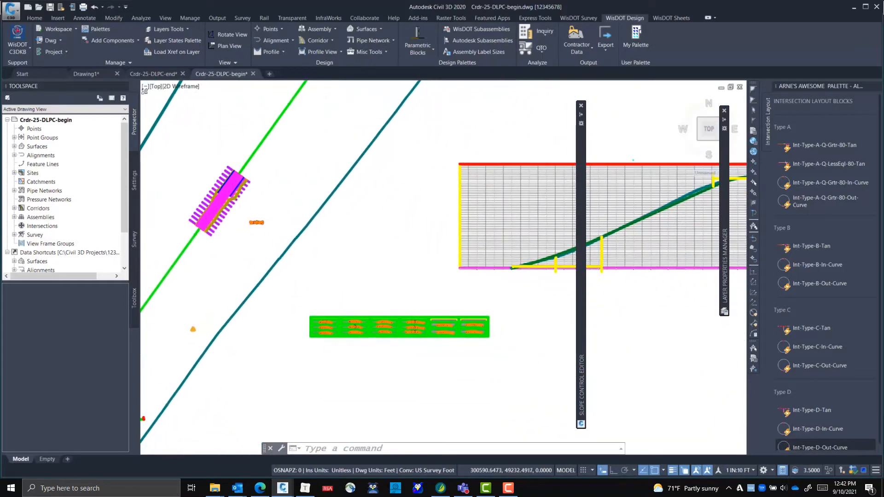
scroll(263, 195, "up", 5)
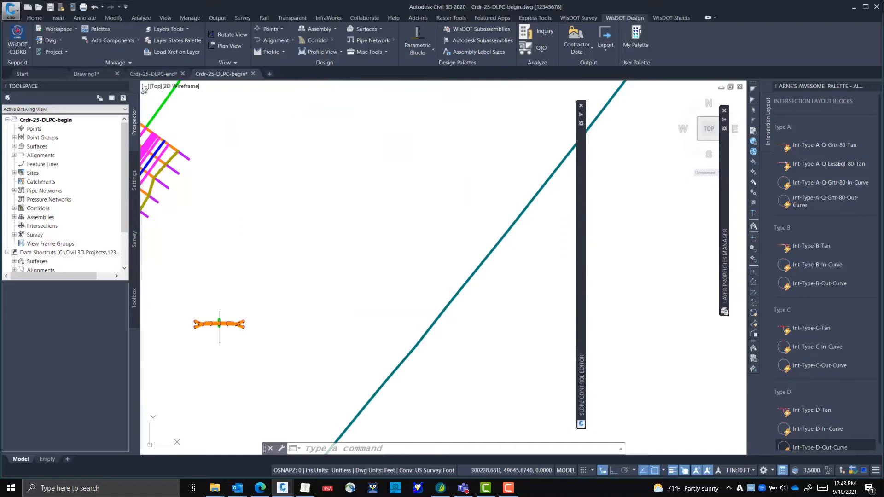
middle_click_drag(219, 328, 342, 296)
scroll(327, 297, "up", 9)
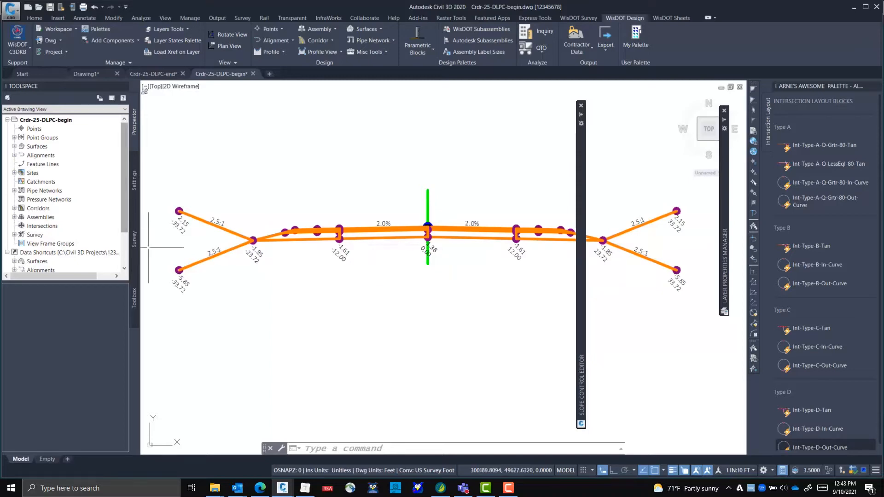
Examine the profile view with its existing ground and design profiles
scroll(407, 250, "down", 7)
scroll(407, 252, "down", 8)
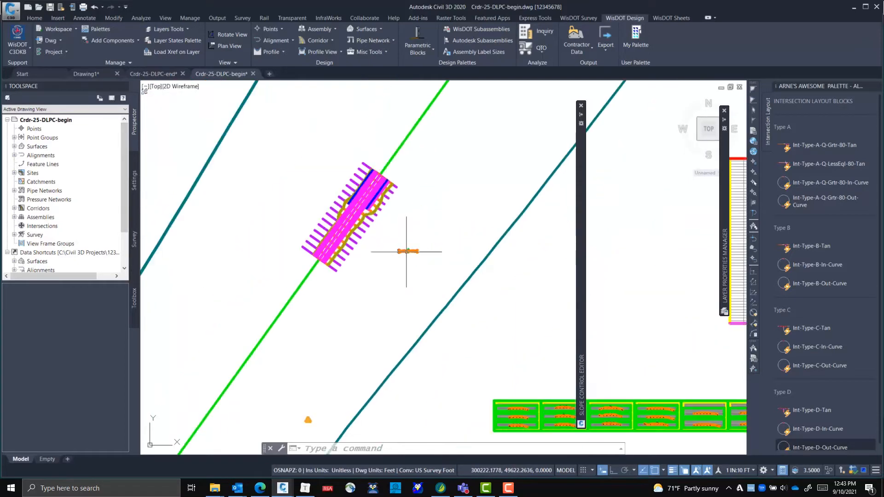
middle_click_drag(514, 287, 402, 253)
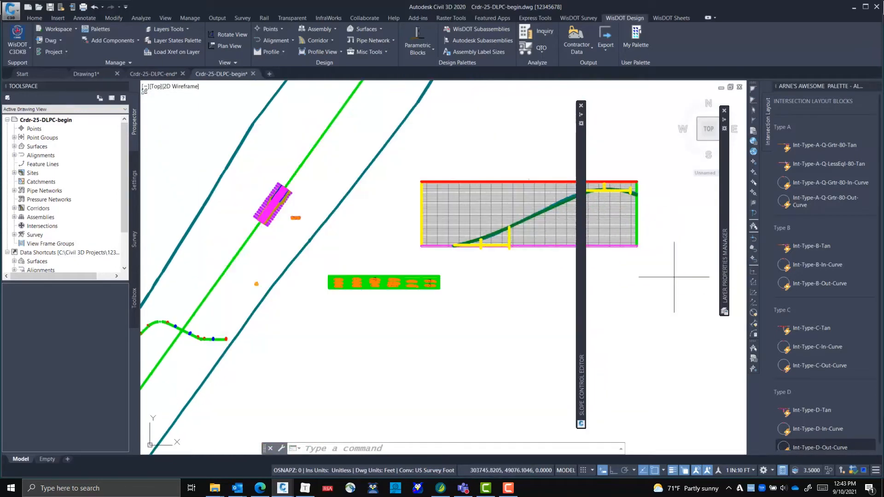
middle_click_drag(602, 241, 476, 279)
scroll(475, 279, "up", 6)
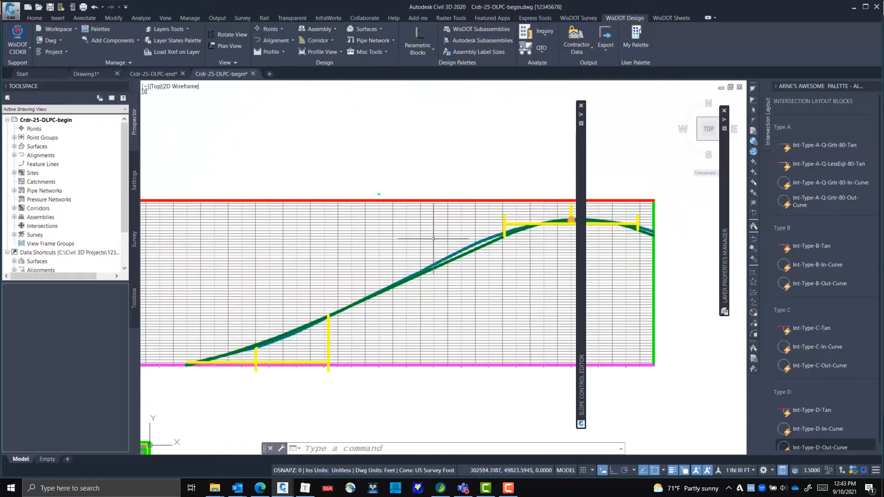
scroll(378, 295, "down", 4)
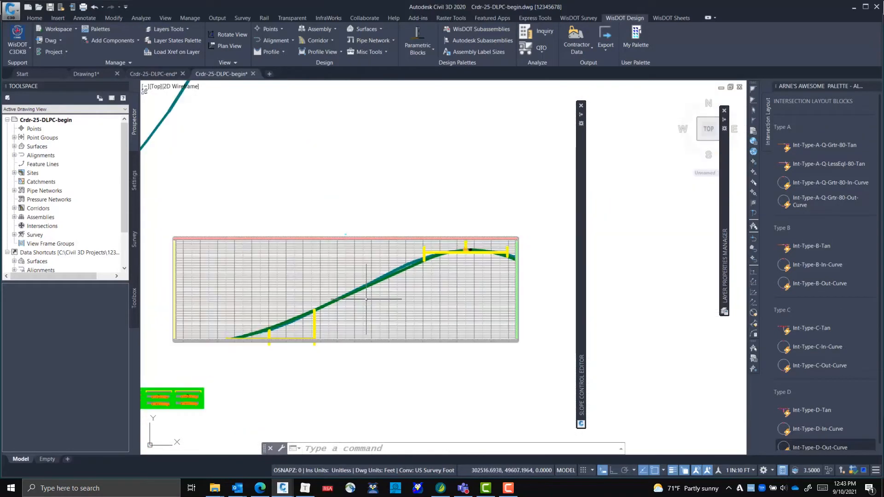
Examine the corridor cross sections on the first section sheets
middle_click_drag(329, 336, 471, 266)
scroll(342, 304, "up", 3)
scroll(344, 291, "up", 4)
middle_click_drag(344, 291, 514, 290)
mouse_move(178, 224)
middle_mouse_down()
mouse_move(294, 254)
mouse_move(401, 254)
middle_mouse_up()
scroll(371, 246, "up", 4)
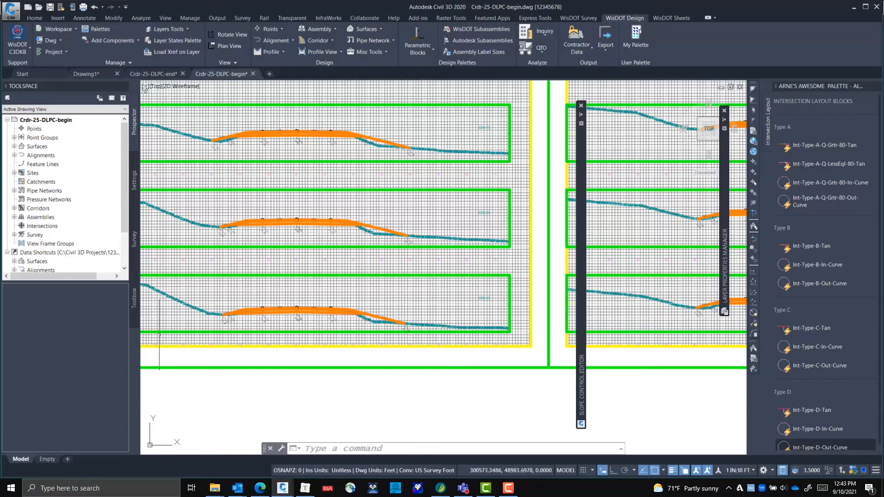
scroll(278, 268, "down", 5)
middle_click_drag(222, 242, 333, 243)
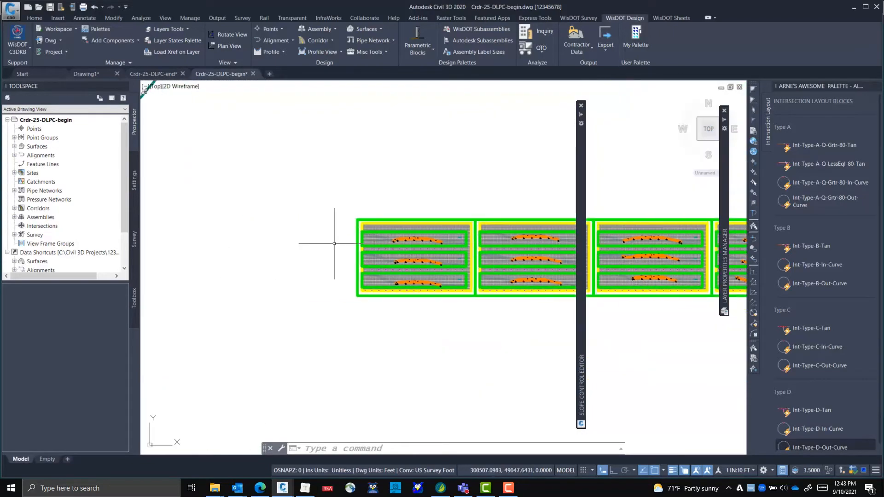
middle_click_drag(260, 224, 396, 250)
scroll(334, 248, "down", 2)
middle_click_drag(548, 279, 355, 237)
scroll(354, 237, "up", 8)
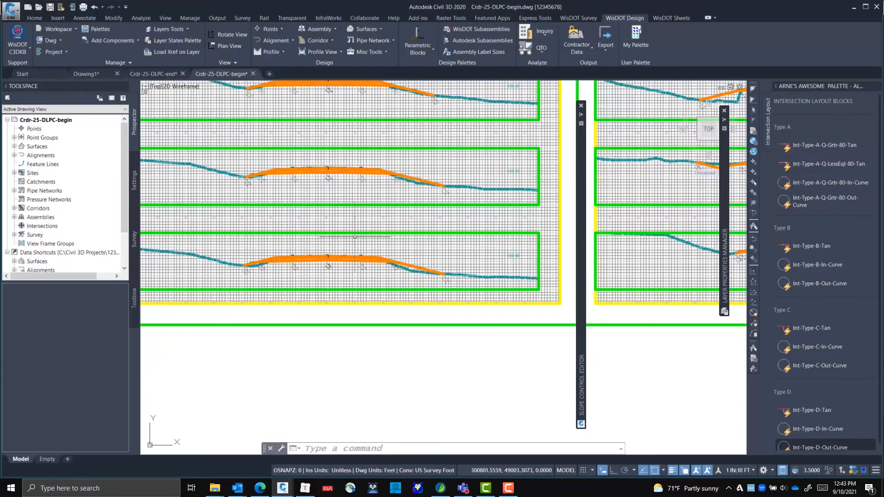
Inspect the side slopes and the ditch left of the centerline in the following sheet's cross sections
mouse_move(481, 391)
middle_mouse_down()
mouse_move(420, 349)
mouse_move(358, 383)
middle_mouse_up()
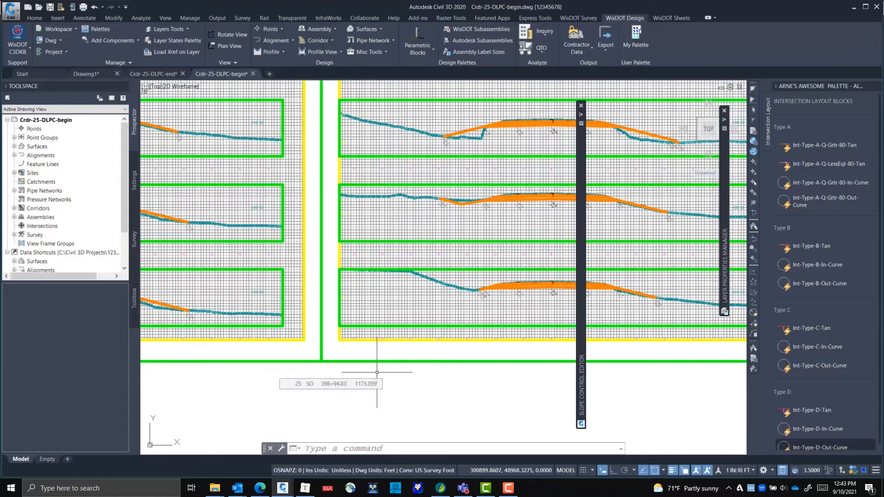
scroll(436, 290, "up", 5)
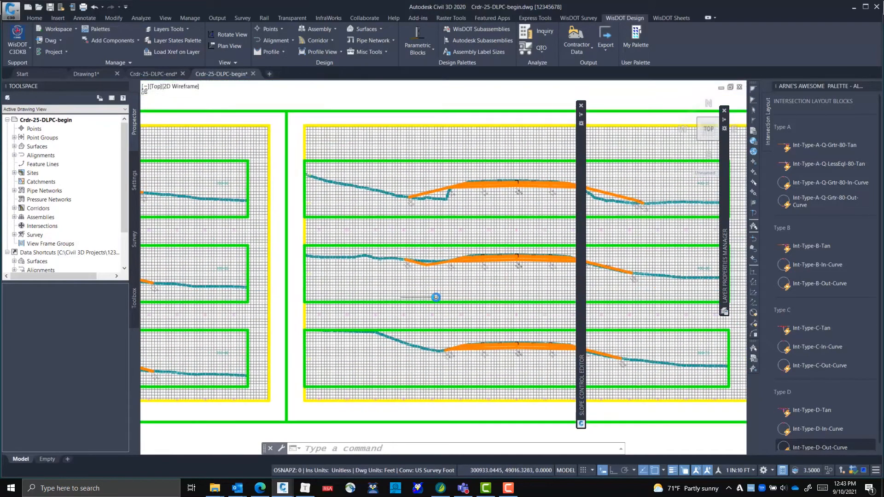
scroll(437, 276, "down", 2)
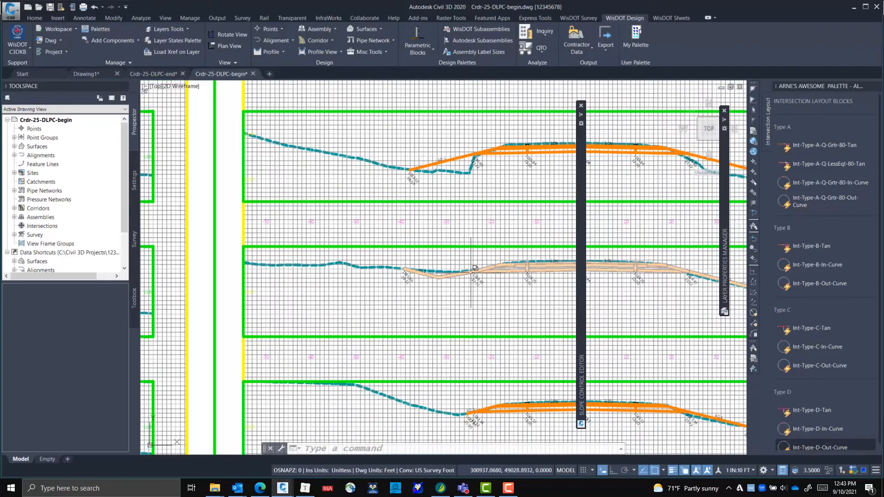
middle_click_drag(490, 275, 254, 251)
middle_click_drag(411, 308, 204, 261)
mouse_move(413, 286)
middle_mouse_down()
mouse_move(205, 261)
mouse_move(146, 241)
middle_mouse_up()
middle_click_drag(434, 262, 179, 240)
middle_click_drag(402, 229, 260, 258)
Inspect the slope and flat bench right of the centerline in the cross section at station 400+75
scroll(340, 239, "down", 2)
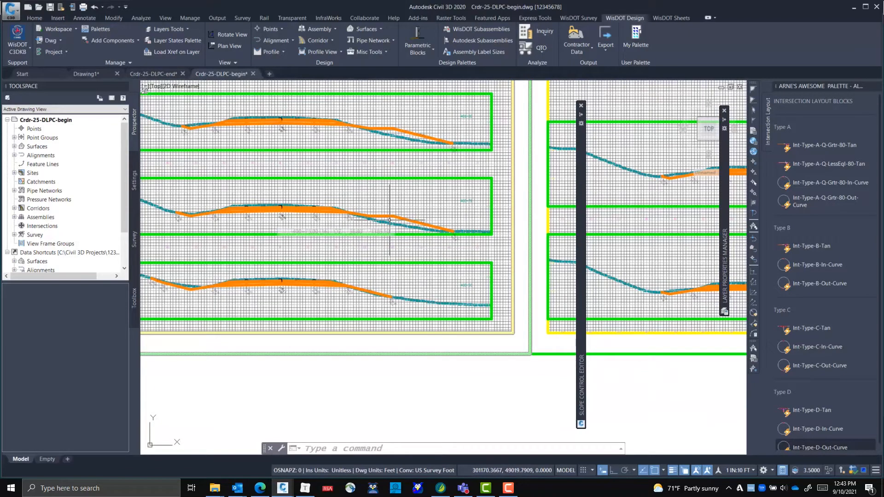
scroll(350, 216, "up", 4)
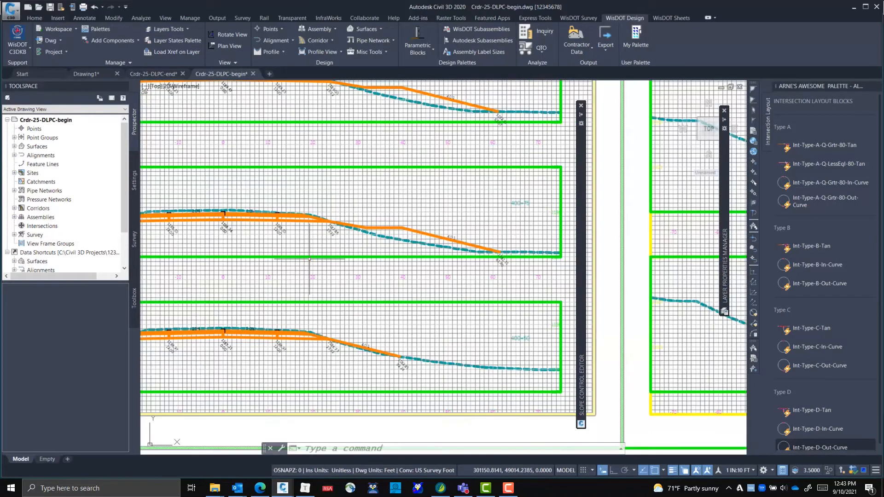
scroll(334, 227, "up", 4)
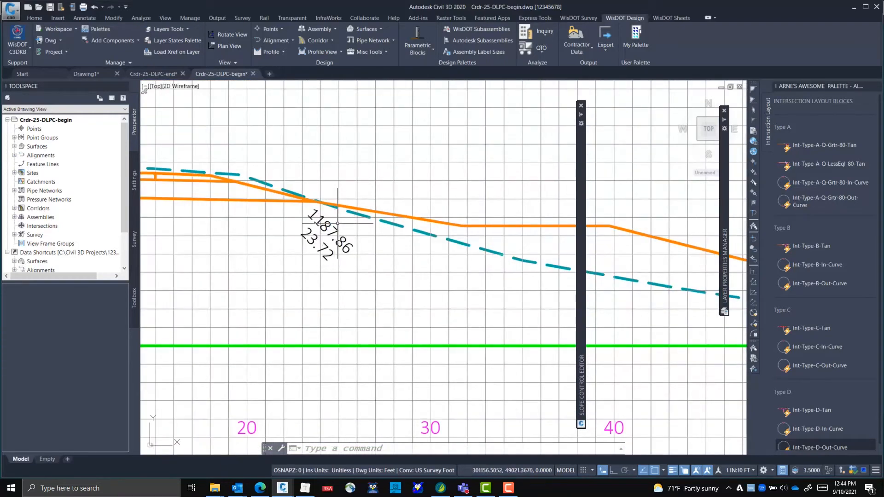
scroll(332, 230, "down", 2)
scroll(333, 230, "up", 2)
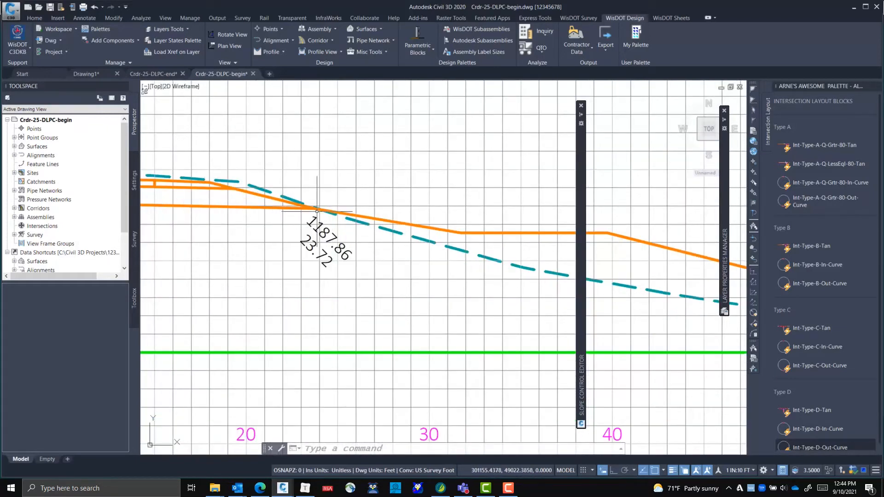
scroll(335, 215, "down", 4)
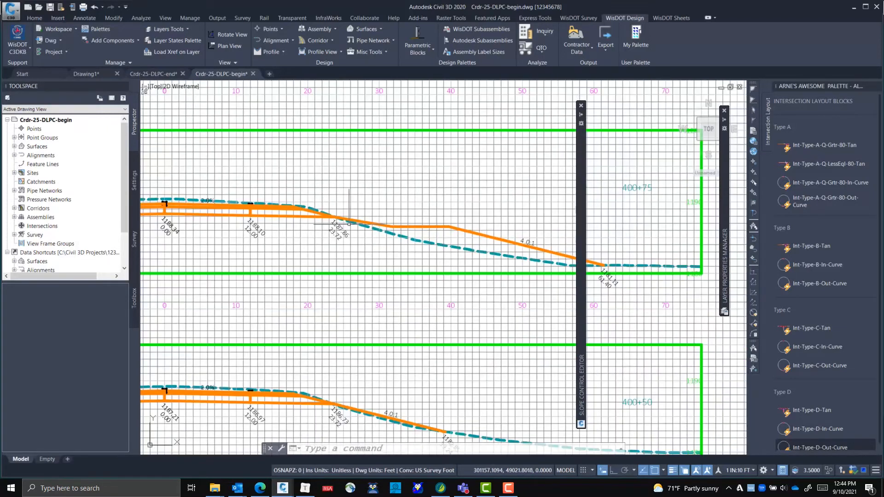
scroll(348, 222, "up", 5)
scroll(348, 222, "down", 5)
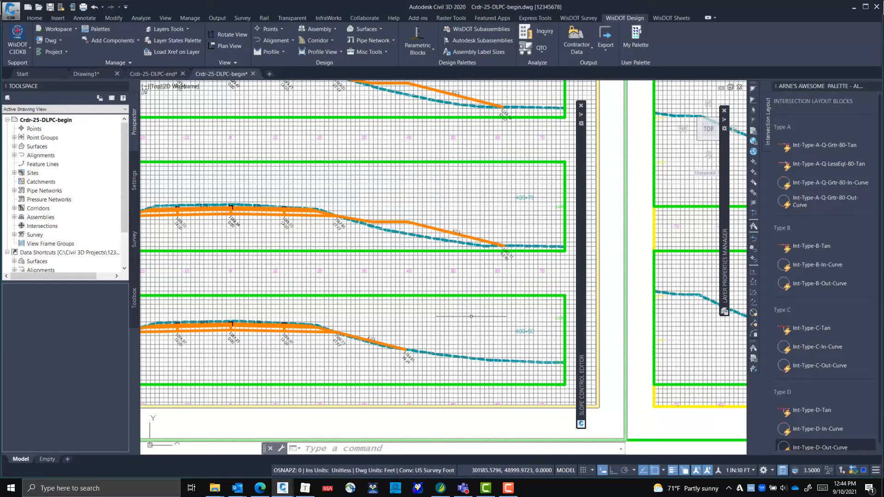
Compare the remaining section sheets and inspect the side slopes of an earlier sheet's cross sections
scroll(443, 240, "down", 5)
middle_click_drag(455, 317, 384, 318)
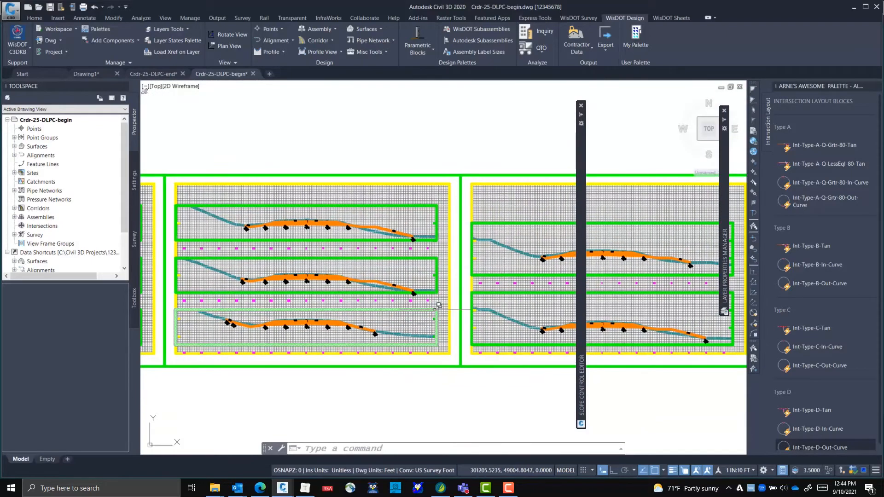
scroll(380, 304, "down", 4)
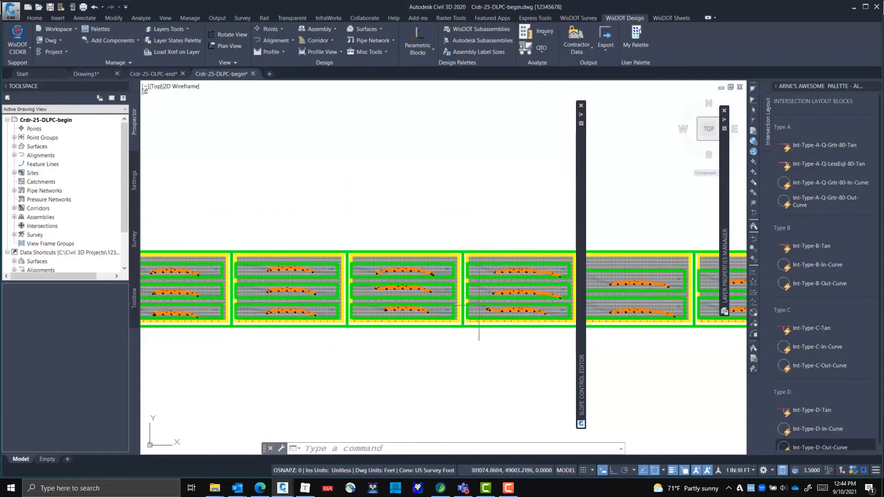
scroll(380, 295, "up", 6)
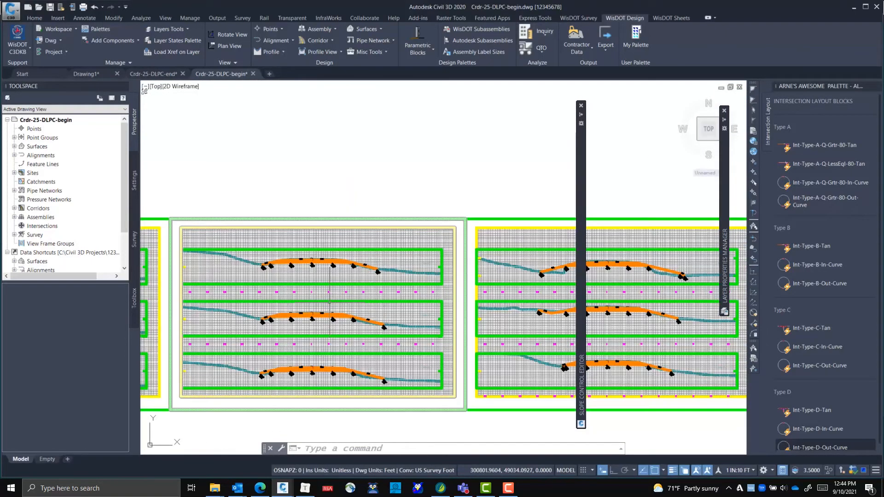
scroll(329, 286, "up", 6)
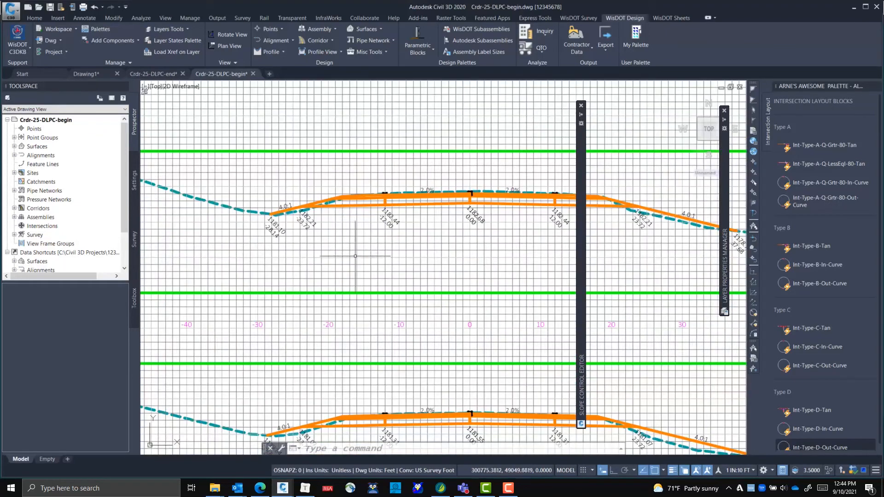
Inspect where the side slope right of the centerline meets existing ground in the cross section at station 400+25
mouse_move(360, 250)
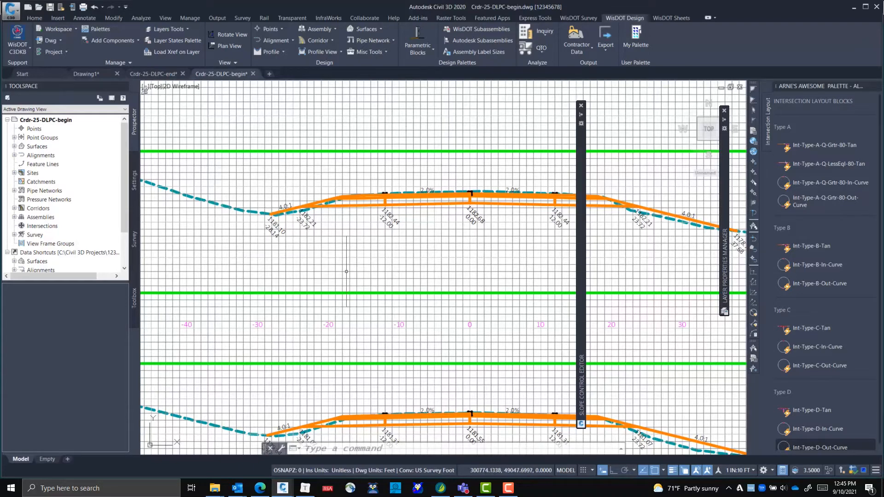
middle_click_drag(546, 313, 187, 253)
scroll(302, 332, "down", 4)
middle_click_drag(438, 341, 207, 288)
middle_click_drag(453, 315, 257, 311)
scroll(396, 223, "up", 8)
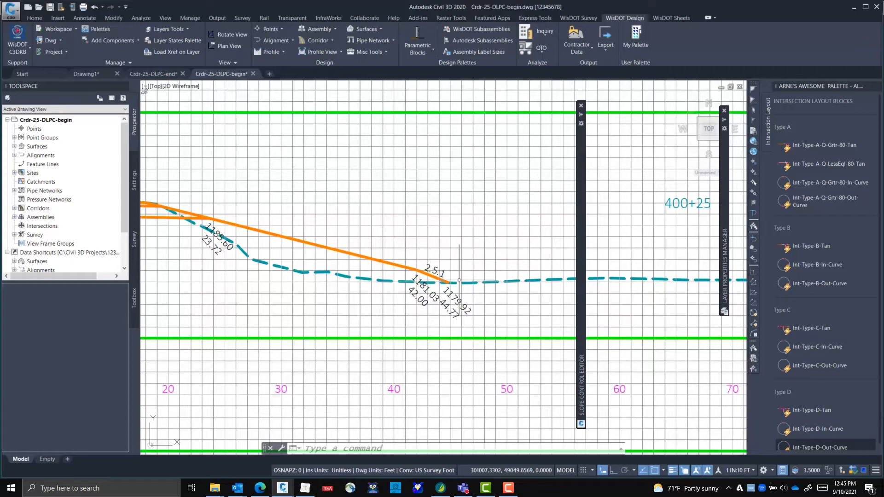
Compare the corridor side slopes across the cross sections on the earlier section sheets
scroll(413, 333, "down", 8)
mouse_move(370, 318)
middle_mouse_down()
mouse_move(424, 287)
mouse_move(563, 240)
middle_mouse_up()
middle_click_drag(404, 269, 497, 246)
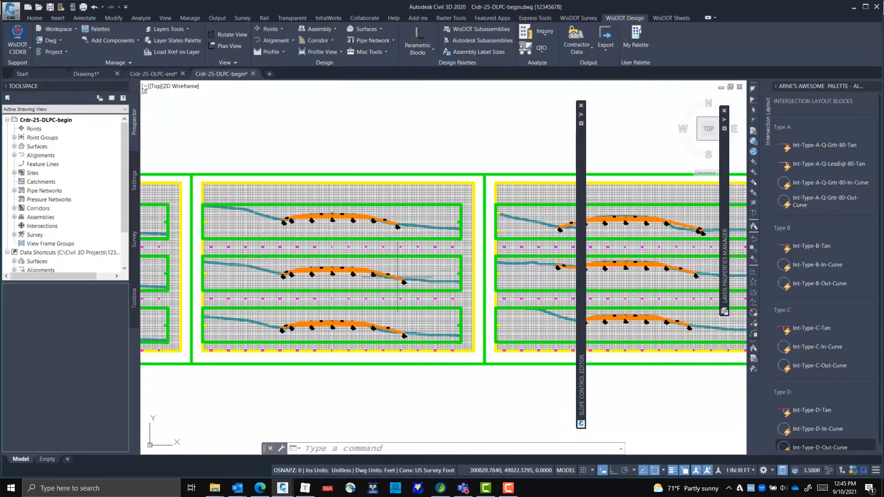
mouse_move(398, 272)
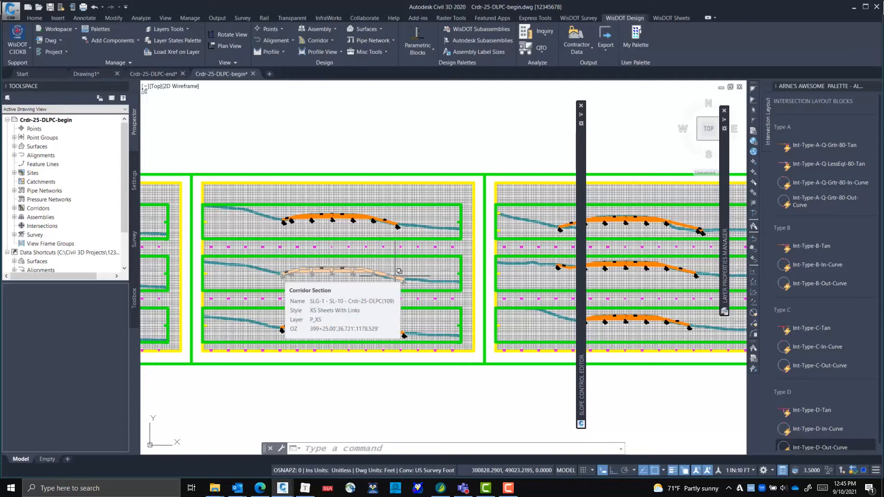
mouse_move(388, 195)
middle_mouse_down()
mouse_move(419, 211)
mouse_move(480, 217)
middle_mouse_up()
mouse_move(265, 244)
middle_mouse_down()
mouse_move(339, 220)
mouse_move(414, 216)
middle_mouse_up()
middle_click_drag(327, 214, 361, 218)
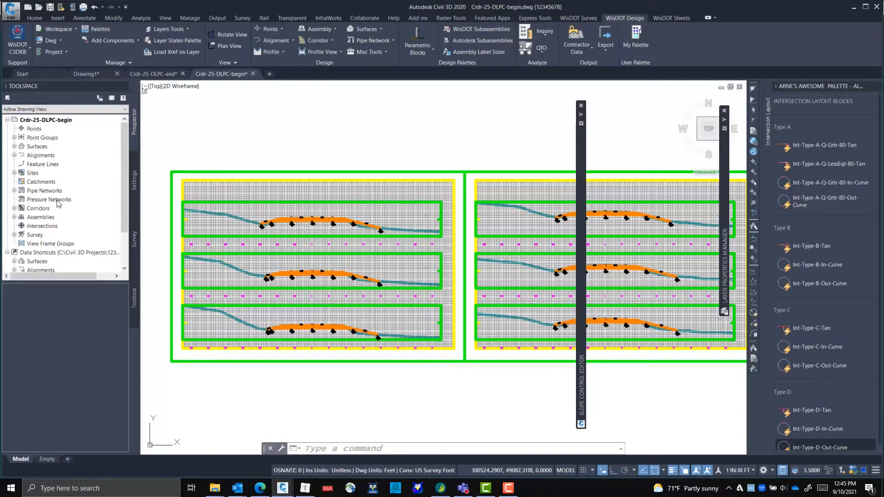
Expand centerline alignment 25 in the drawing's object tree to list its profiles
left_click(14, 155)
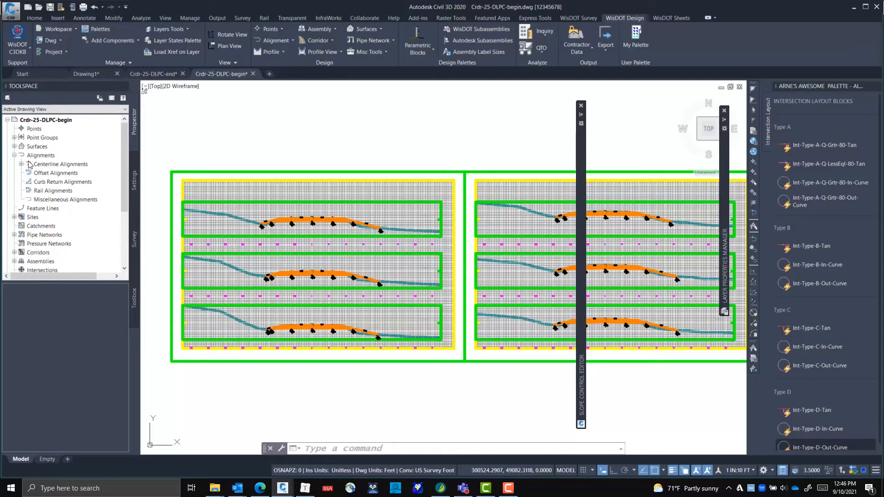
left_click(21, 164)
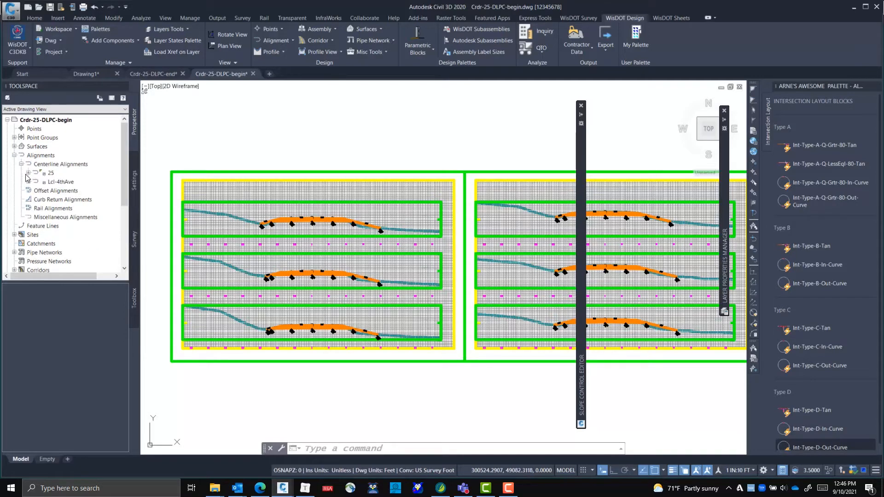
left_click(28, 173)
left_click(36, 190)
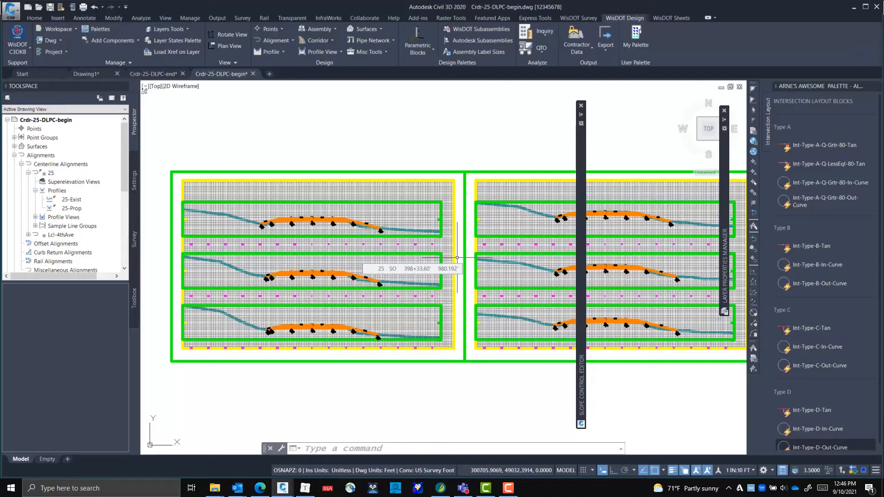
Create the WisDOT default set of control profiles for alignment 25 with the Control Profile Editor
mouse_move(580, 162)
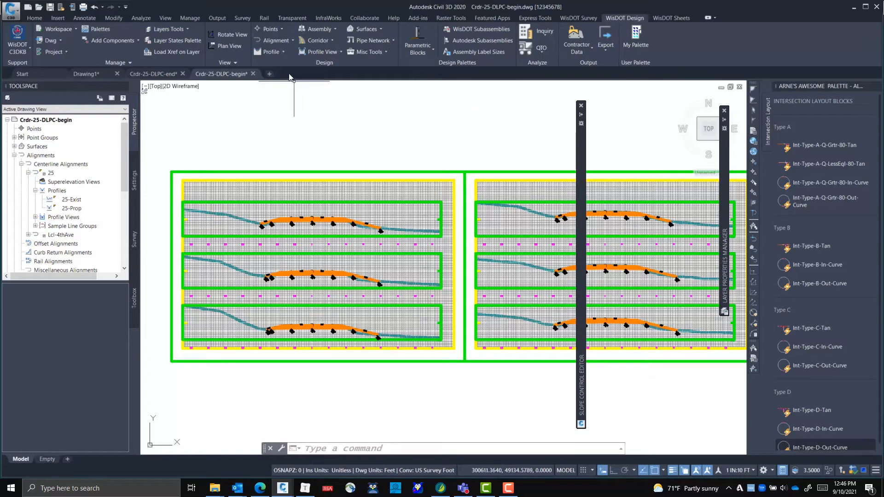
left_click(269, 52)
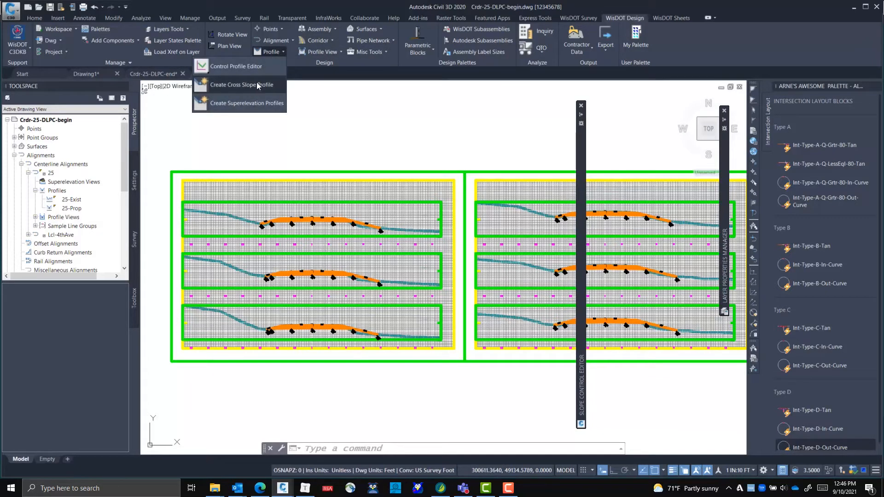
left_click(264, 66)
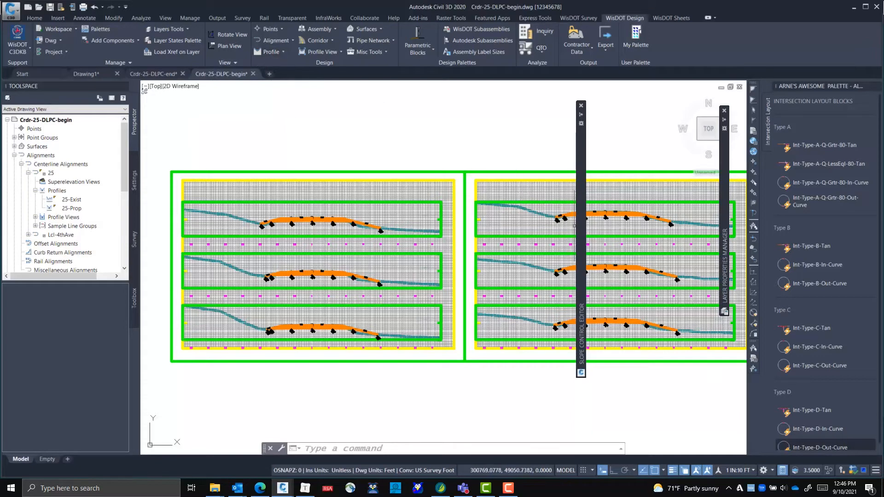
mouse_move(581, 225)
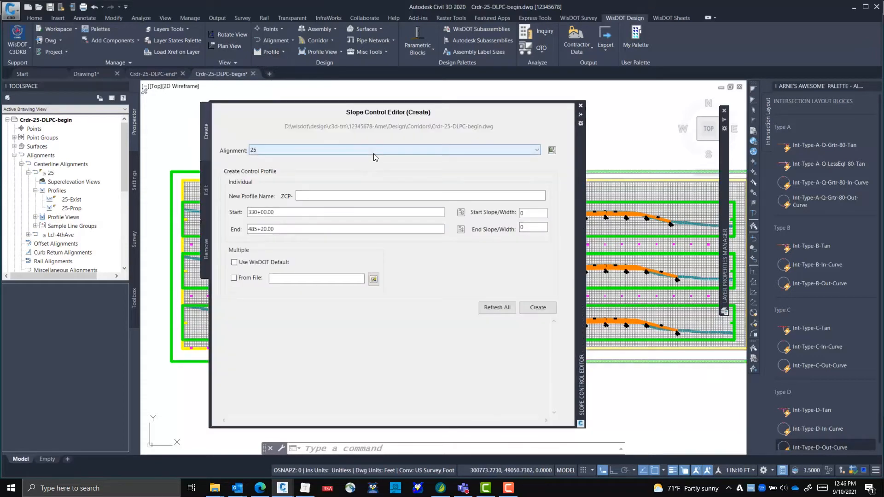
left_click(234, 262)
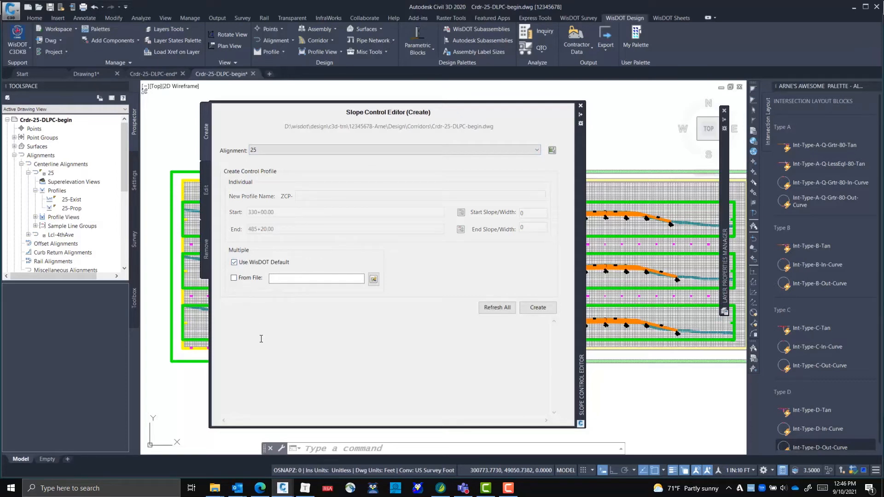
left_click(537, 308)
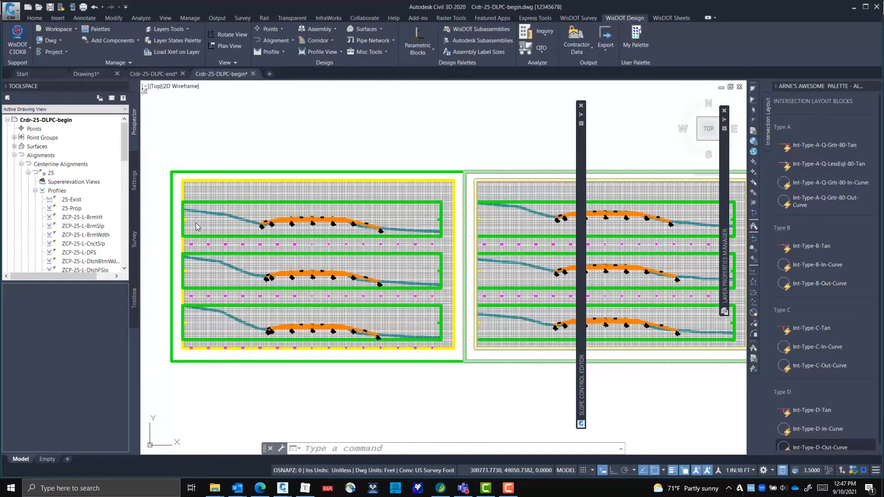
Review the ZCP control profiles for both sides listed under alignment 25's profiles
scroll(94, 204, "down", 5)
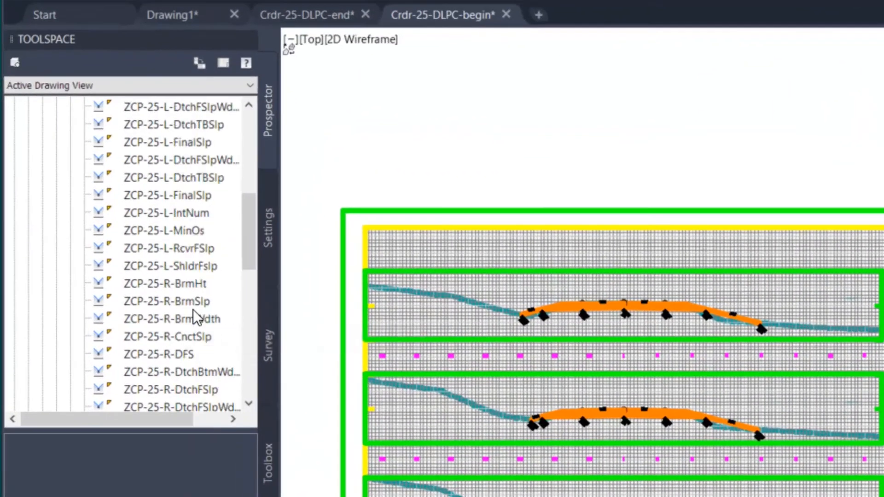
scroll(98, 225, "up", 6)
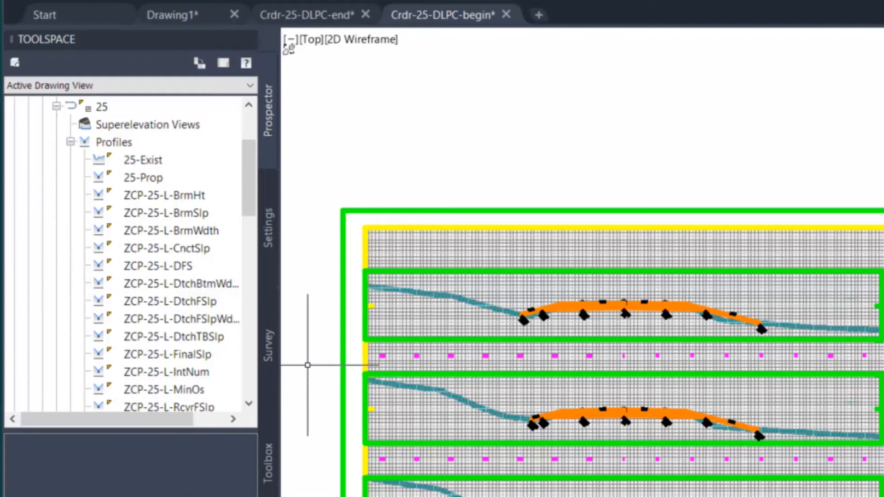
left_click_drag(127, 419, 147, 420)
scroll(138, 320, "down", 1)
scroll(142, 315, "up", 1)
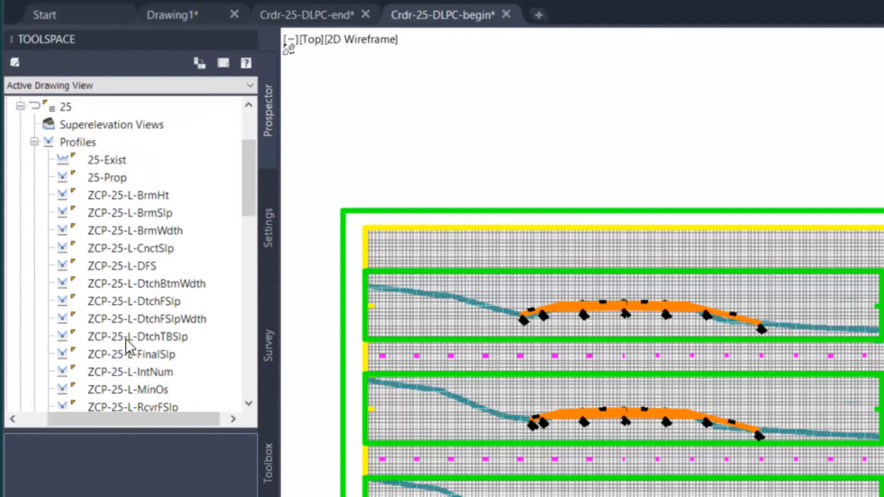
scroll(129, 322, "down", 3)
scroll(152, 367, "down", 2)
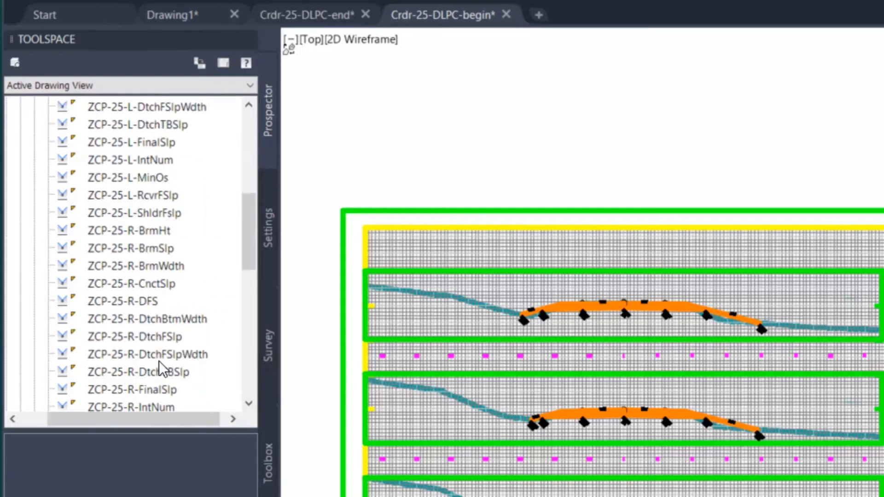
scroll(148, 266, "up", 2)
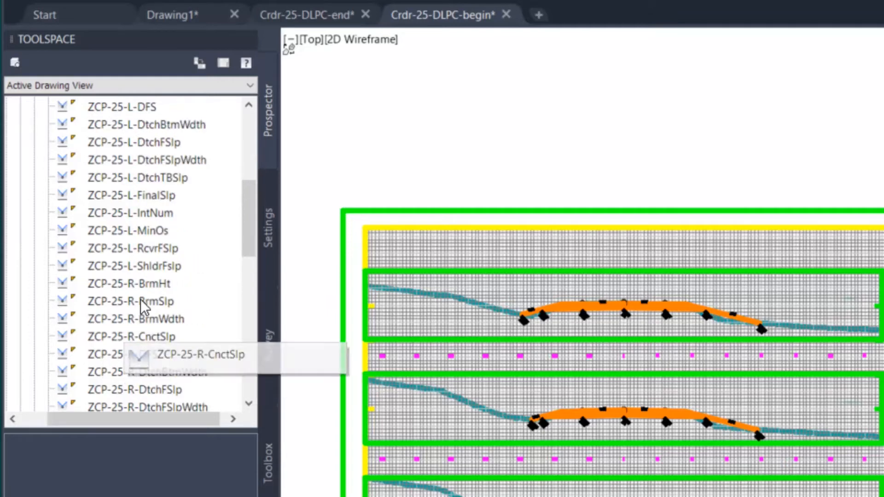
scroll(153, 344, "up", 2)
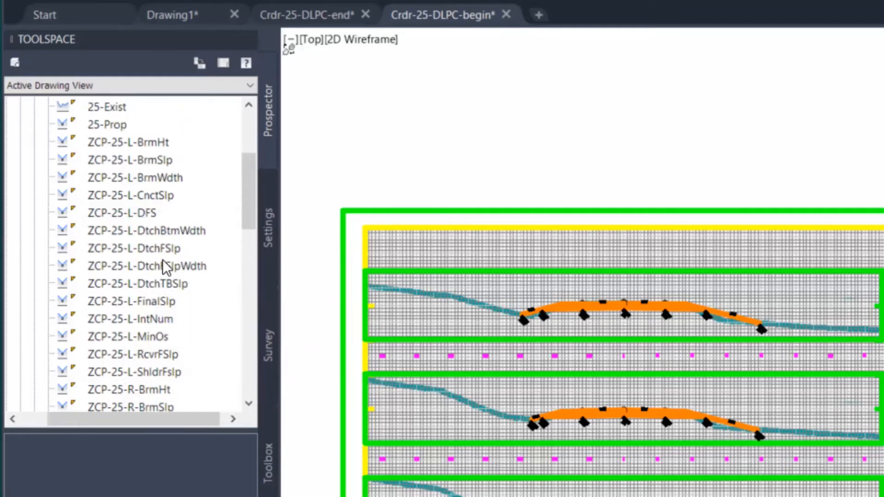
Go through the left-side berm, ditch, final slope, interval number, recovery and shoulder foreslope control profiles one by one
left_click(163, 165)
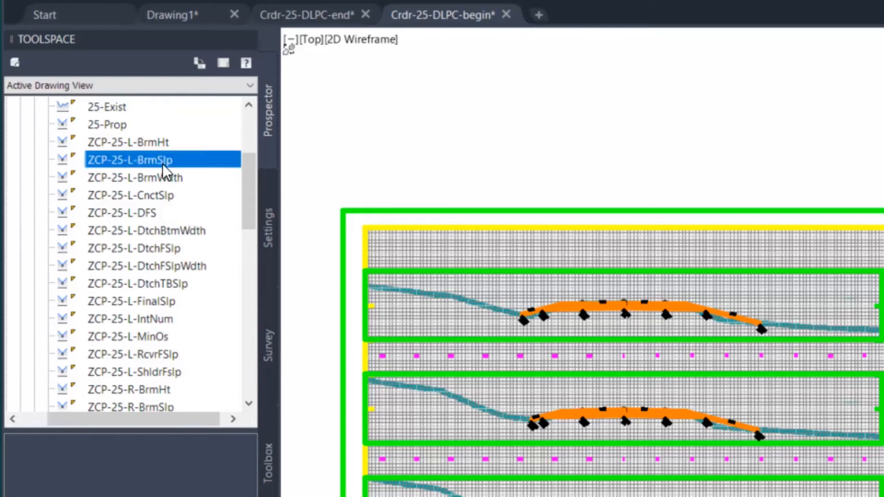
left_click(161, 142)
left_click(156, 180)
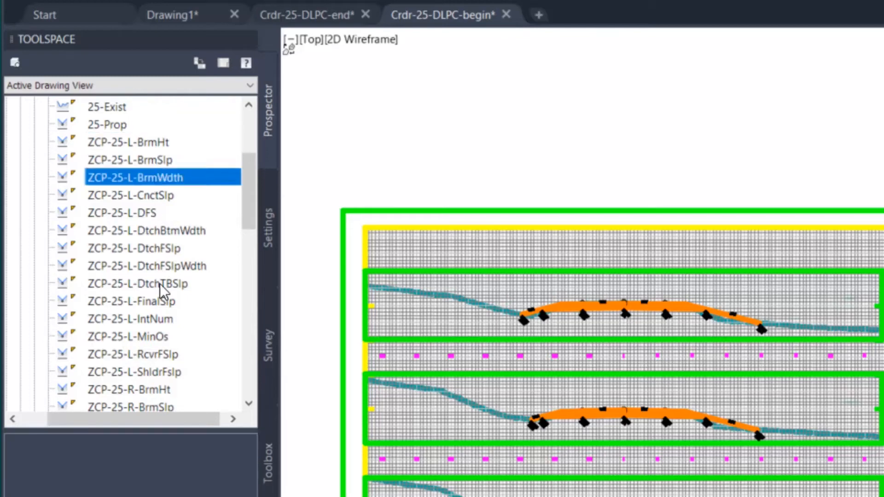
left_click(168, 251)
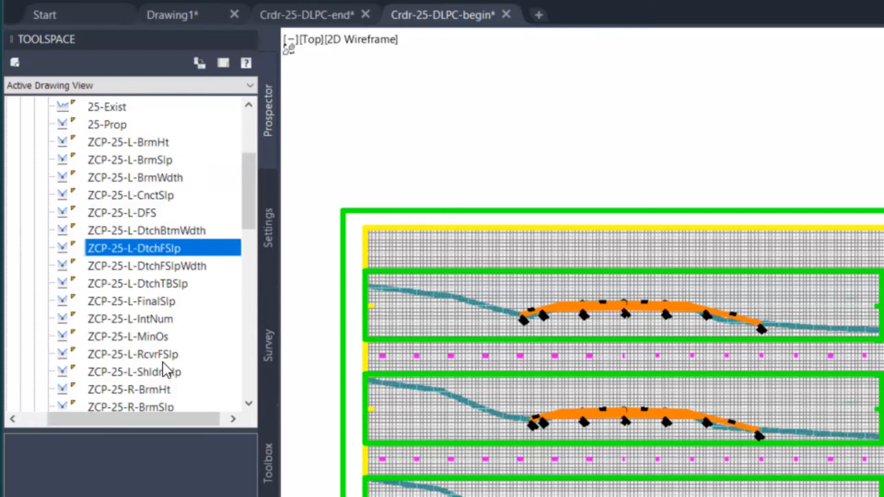
left_click(182, 269)
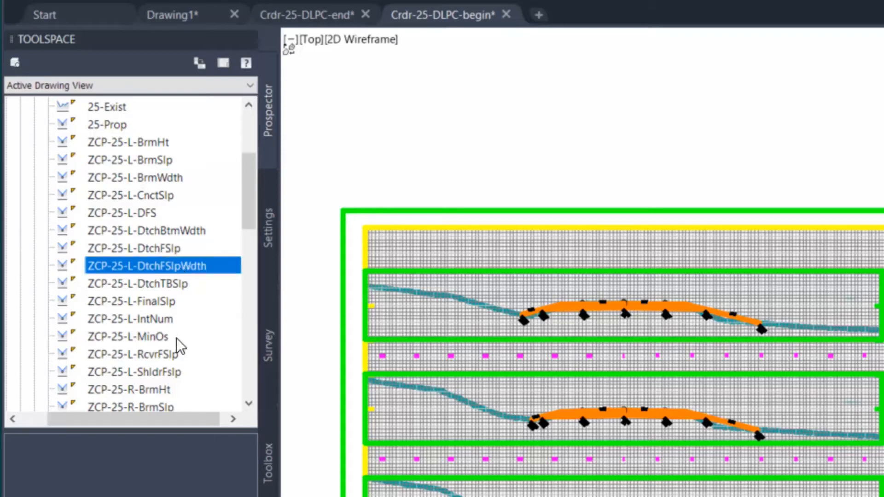
left_click(174, 304)
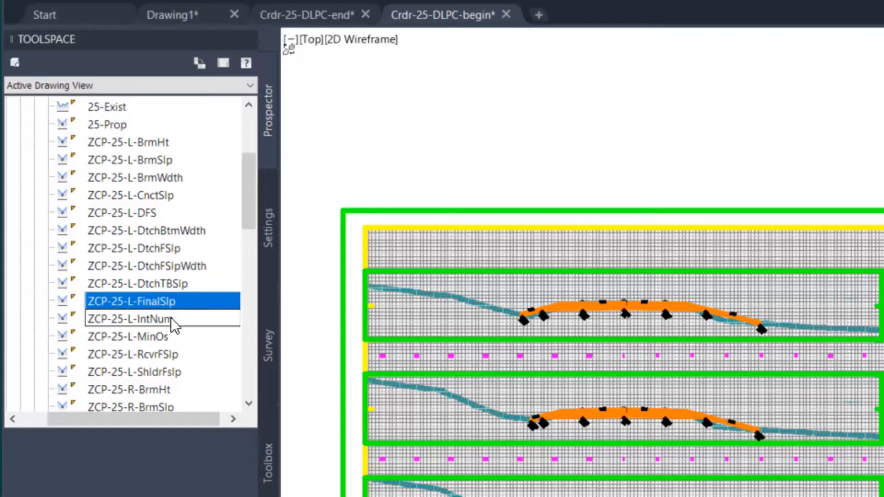
left_click(174, 320)
scroll(195, 350, "down", 1)
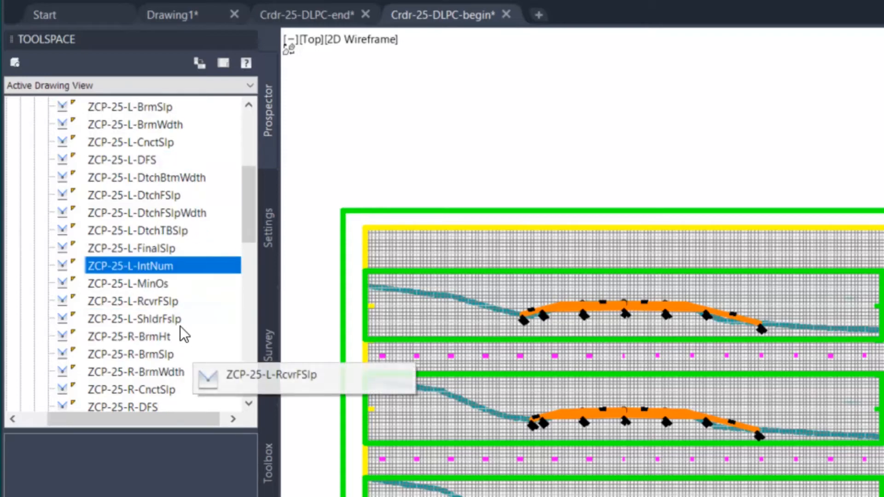
left_click(177, 304)
left_click(174, 322)
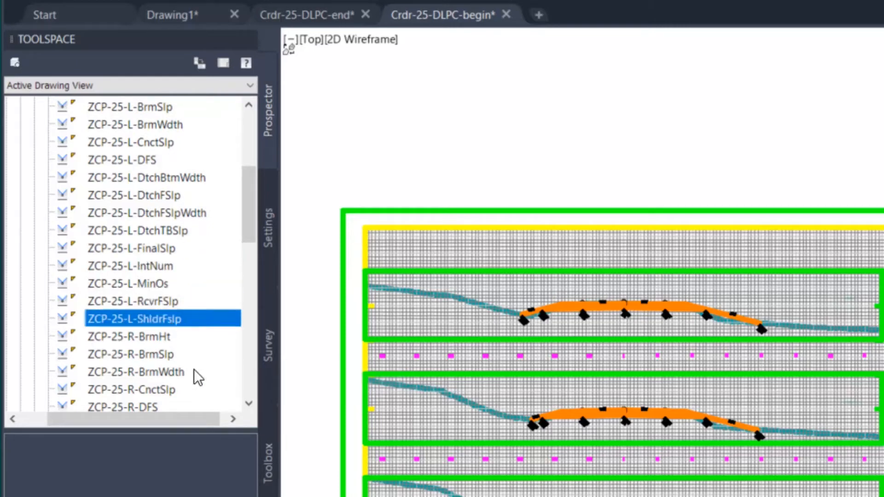
scroll(207, 361, "up", 3)
scroll(221, 371, "down", 2)
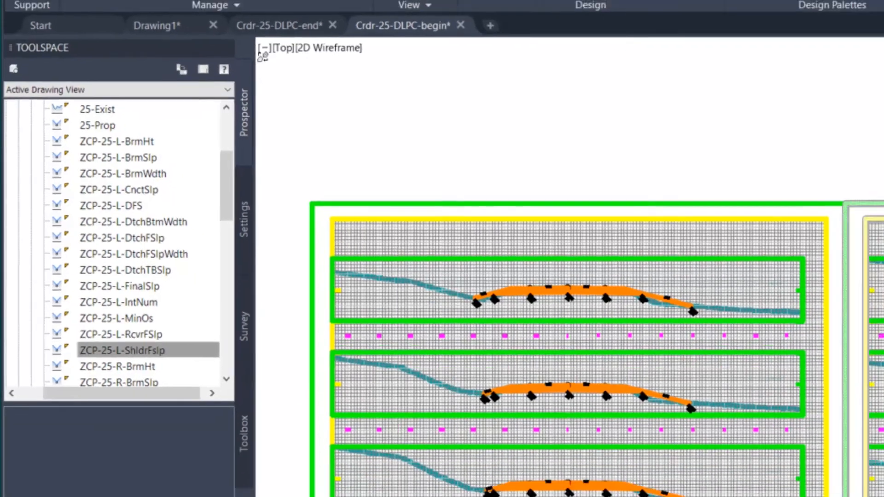
Load the left recovery foreslope control profile, ZCP-25-L-RcvrFSlp, in the Slope Control Editor
mouse_move(612, 269)
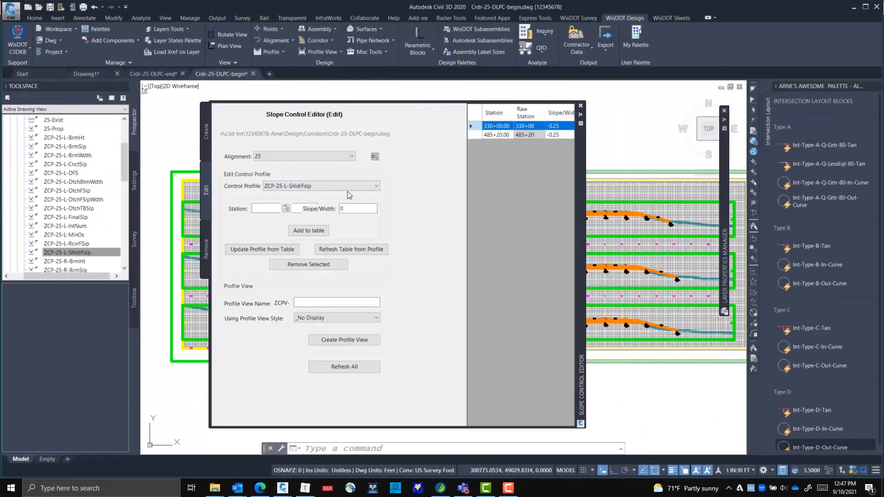
left_click(347, 186)
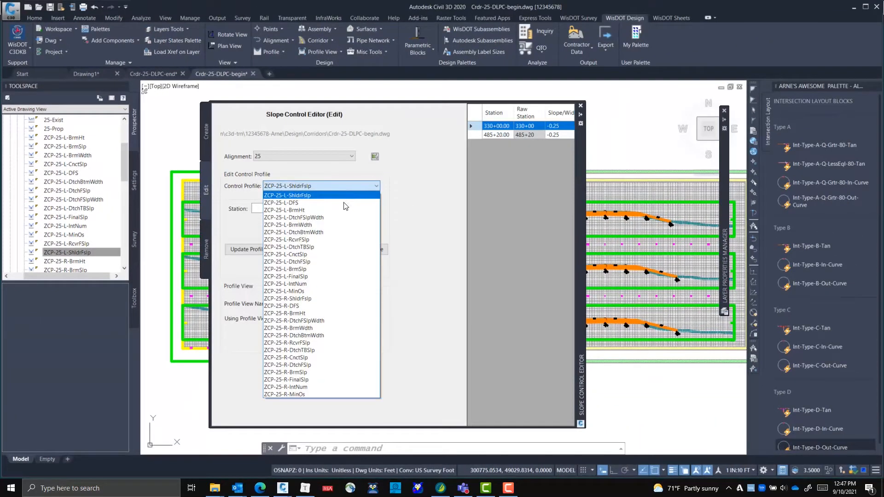
left_click(335, 239)
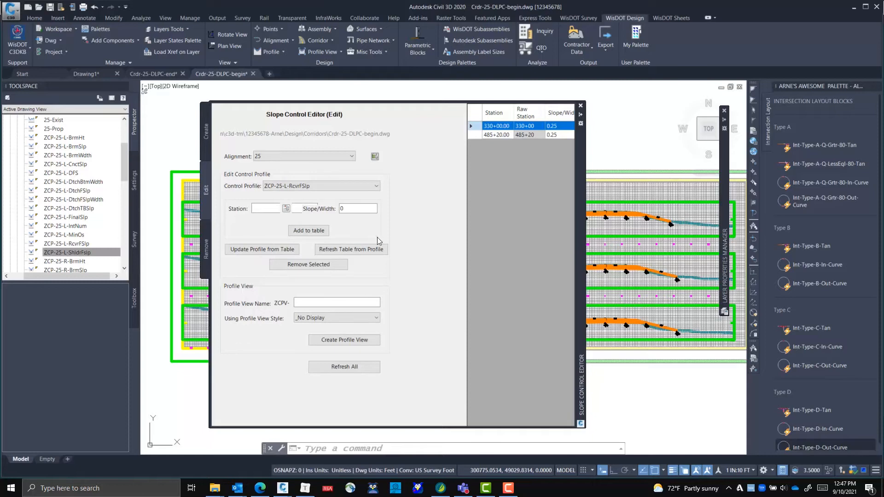
Try to switch the editor to the left final slope control profile, ZCP-25-L-FinalSlp
left_click(350, 186)
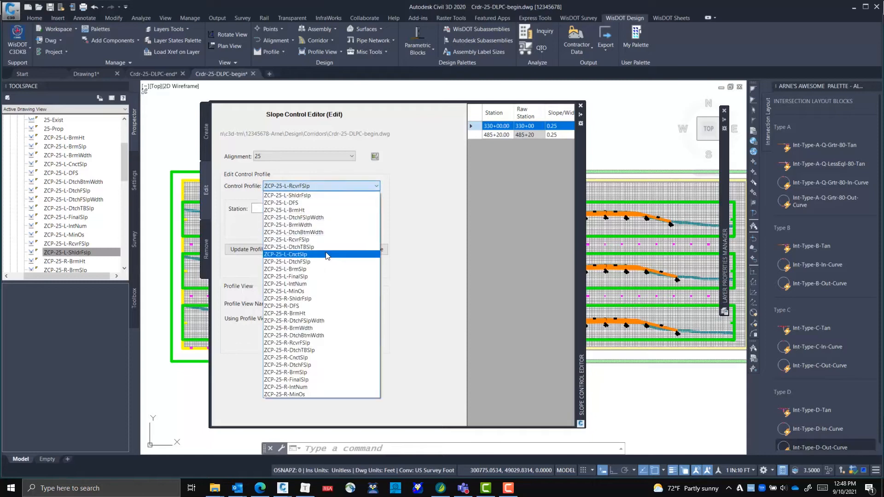
left_click(325, 252)
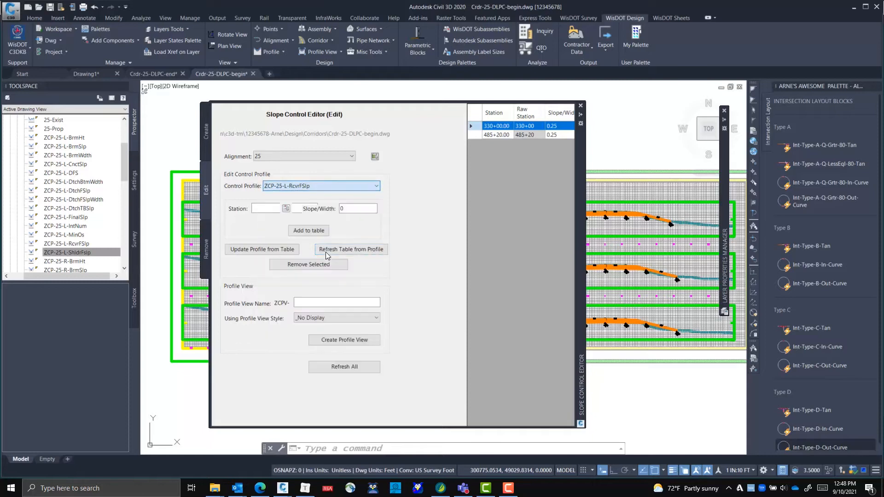
left_click(339, 185)
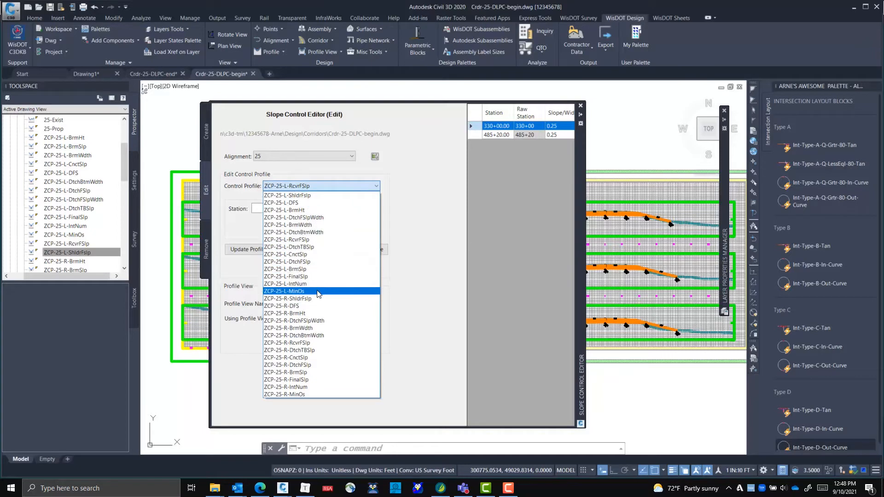
left_click(317, 277)
left_click(330, 188)
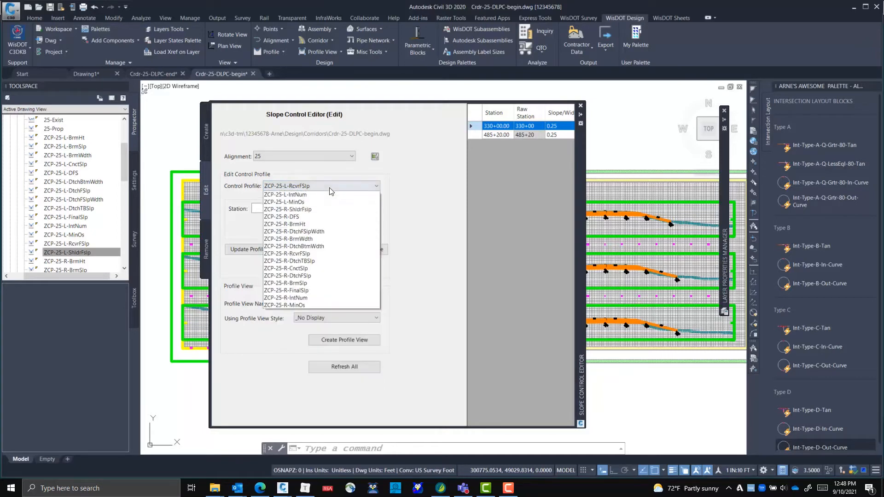
left_click(376, 185)
left_click(376, 185)
left_click(360, 187)
left_click(360, 187)
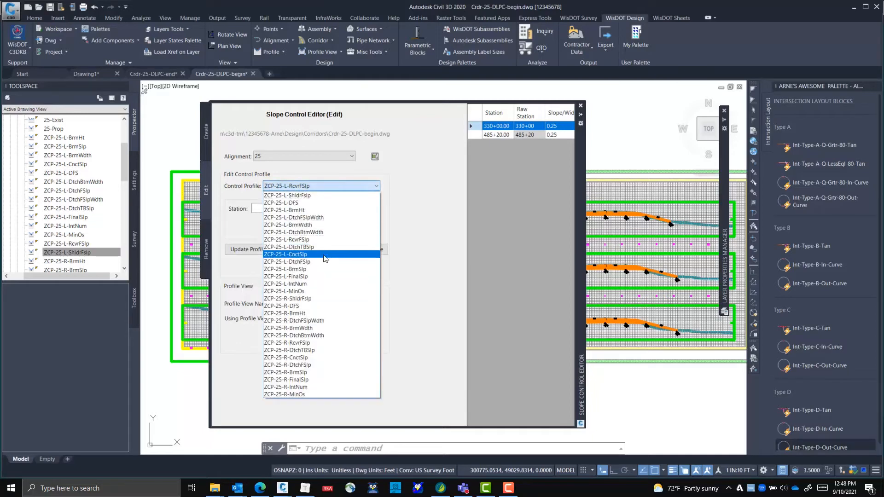
left_click(316, 278)
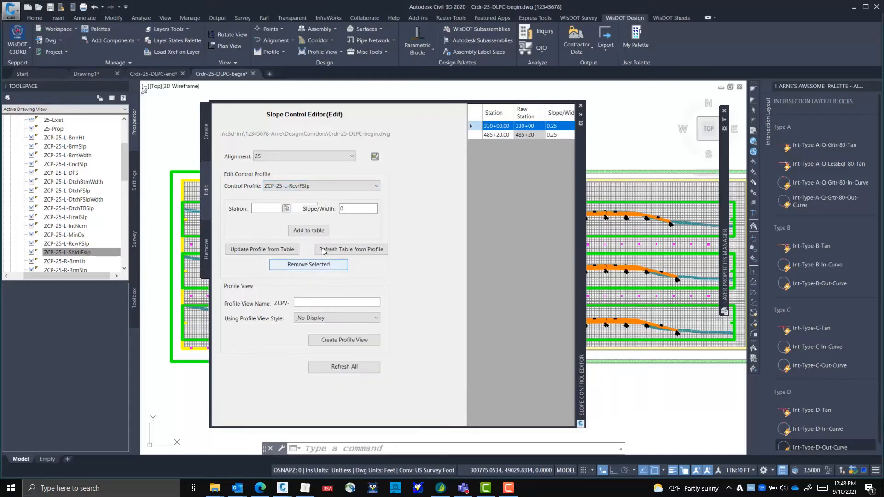
Refresh all the Slope Control Editor data and choose ZCP-25-L-FinalSlp again as the control profile
left_click(335, 184)
left_click(335, 185)
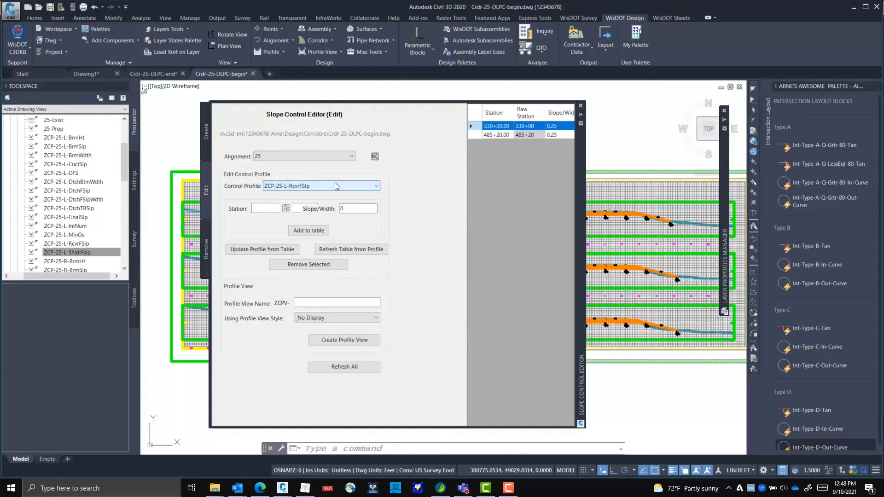
left_click(347, 367)
left_click(366, 184)
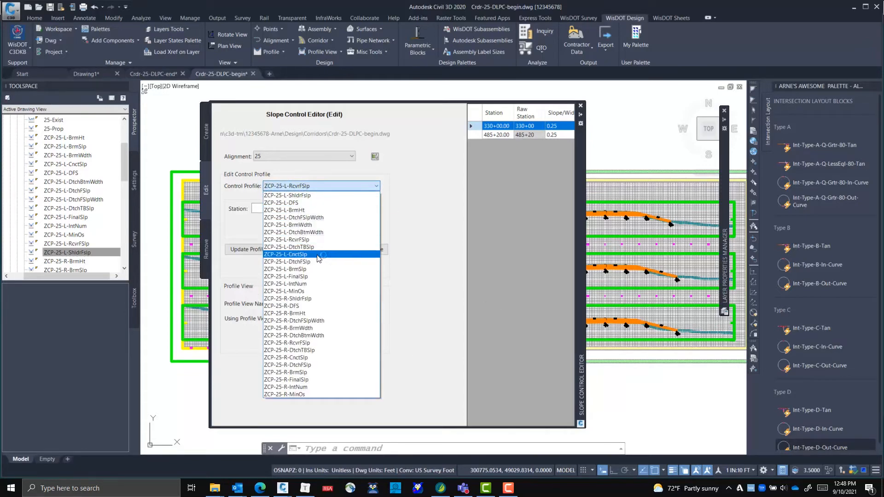
left_click(306, 276)
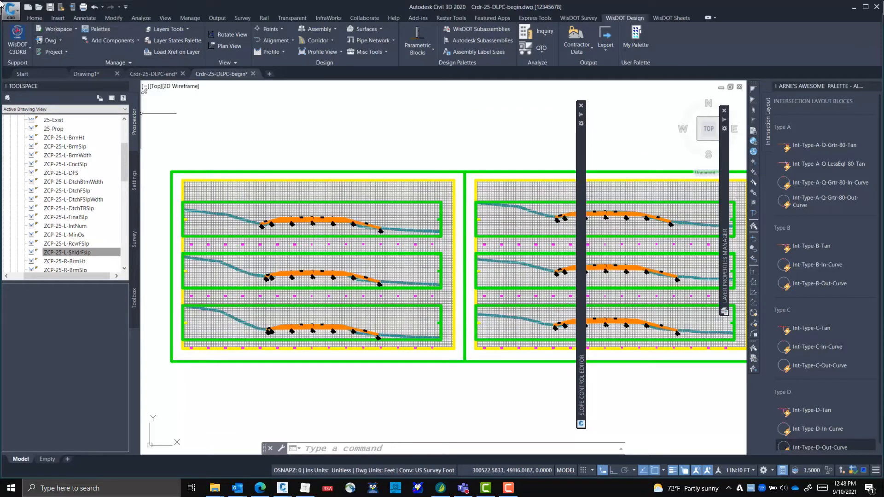
Find corridor Crdr-25-DLPC in the drawing's object tree and bring up its corridor properties
scroll(127, 143, "up", 3)
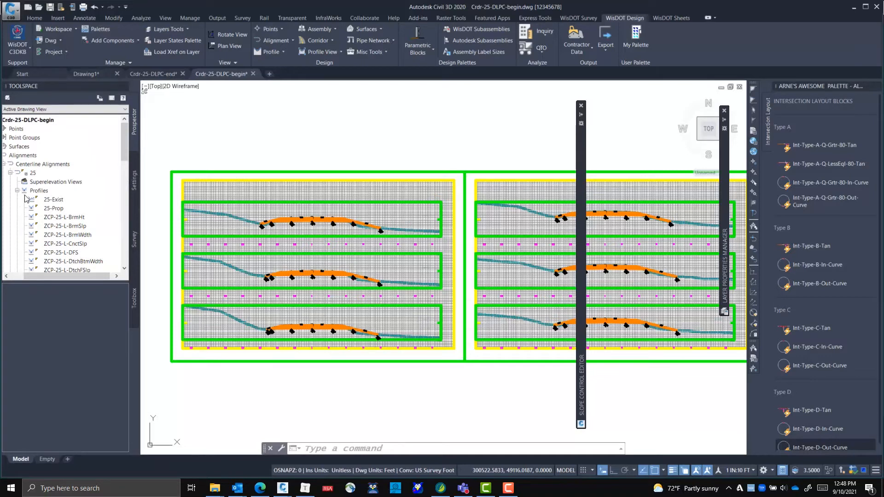
scroll(15, 208, "down", 10)
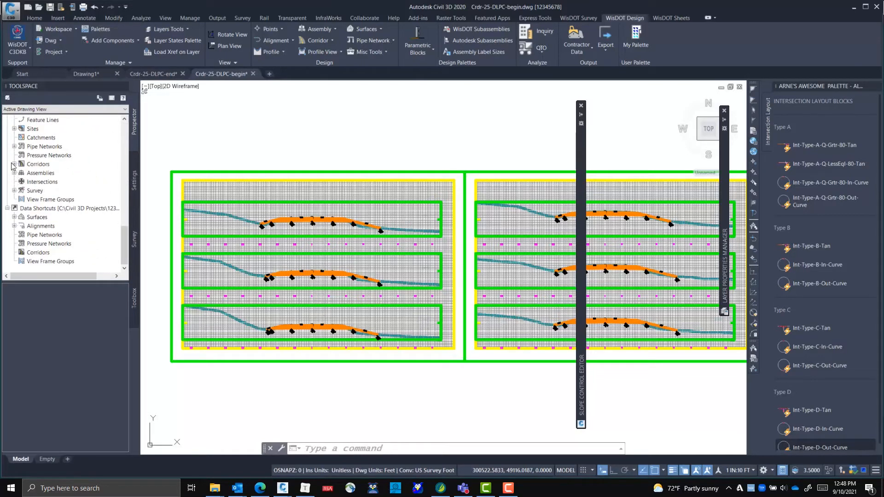
left_click(14, 164)
left_click(21, 173)
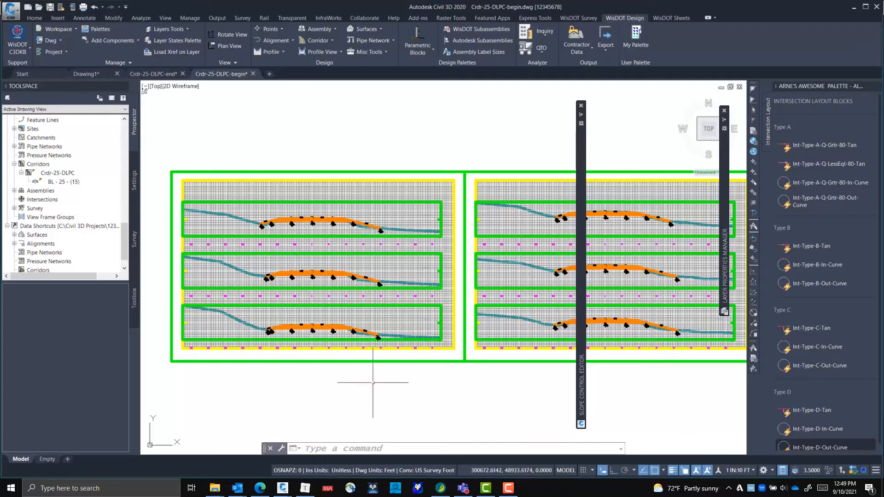
right_click(64, 172)
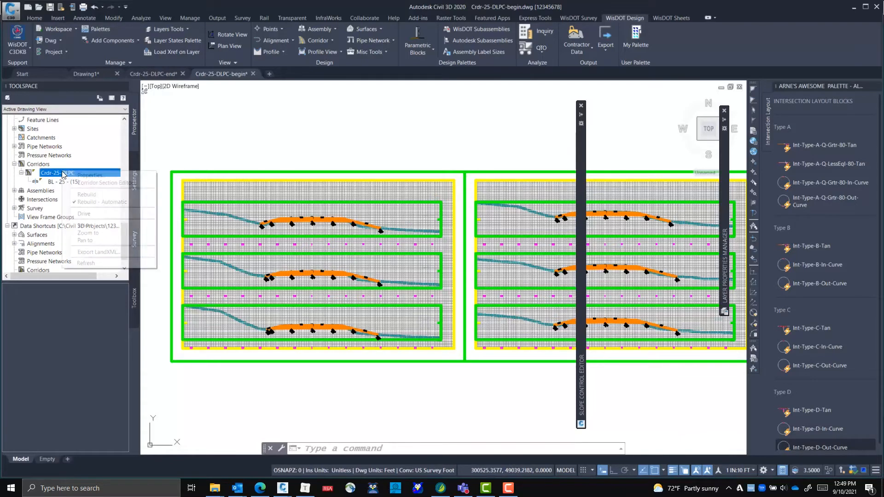
left_click(89, 175)
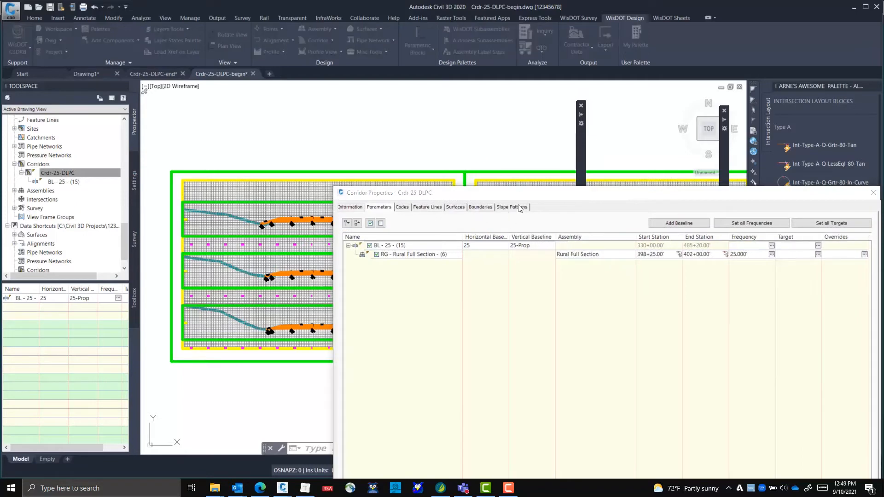
left_click_drag(522, 196, 256, 70)
left_click_drag(331, 79, 330, 79)
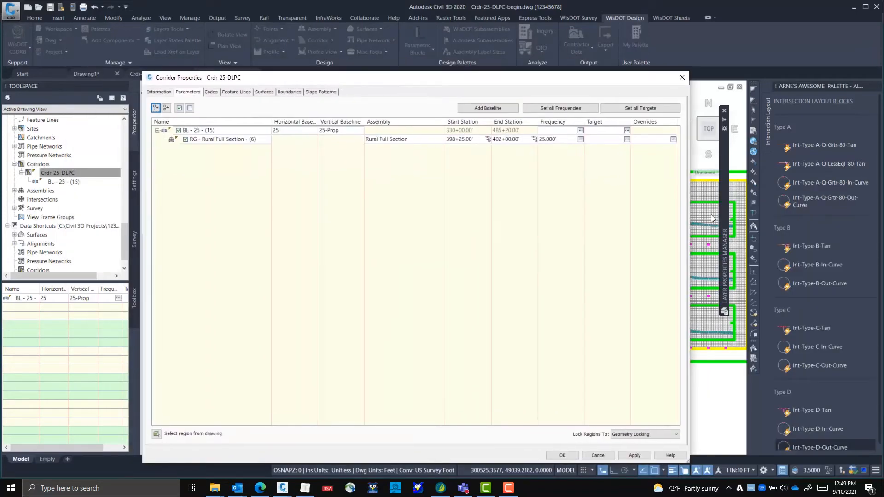
Review the target mapping of the Rural Full Section region, then leave the corridor properties without changes
left_click(627, 139)
left_click_drag(644, 238, 381, 122)
scroll(423, 244, "down", 12)
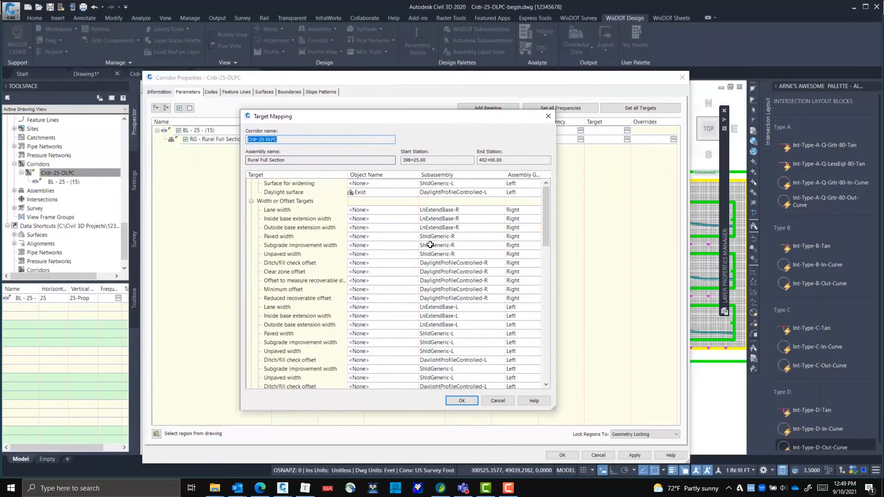
scroll(434, 257, "down", 5)
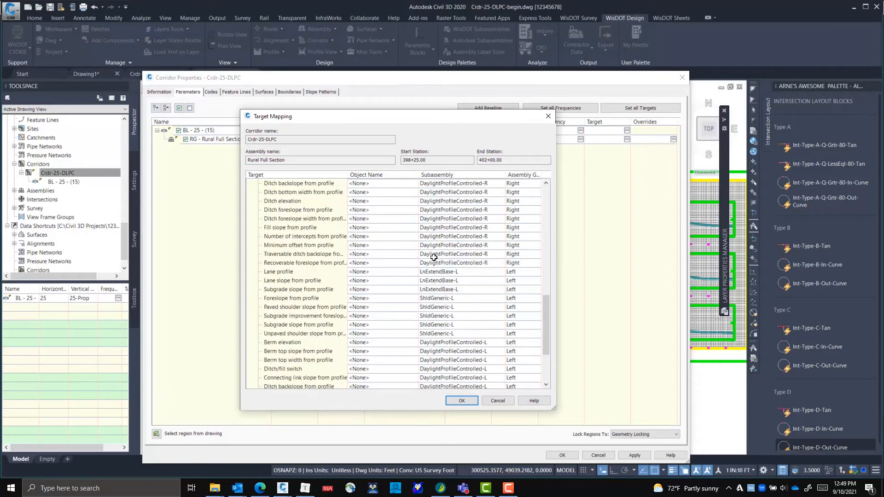
scroll(423, 283, "up", 4)
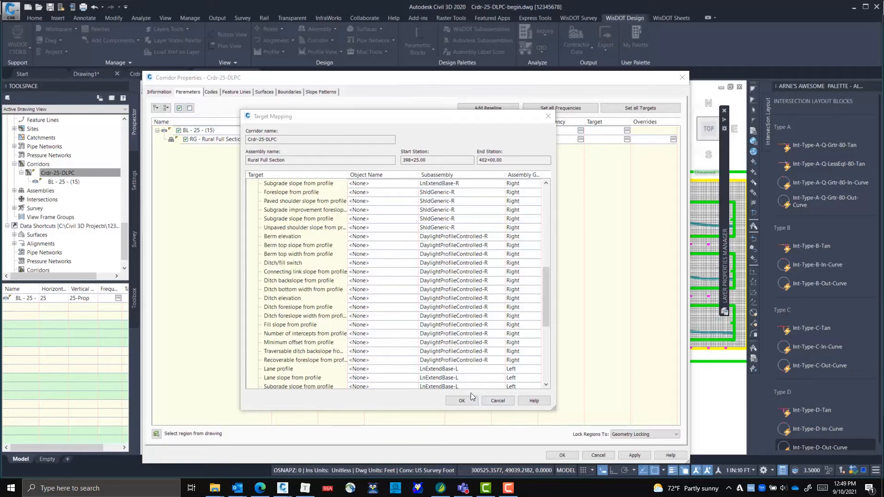
left_click(500, 402)
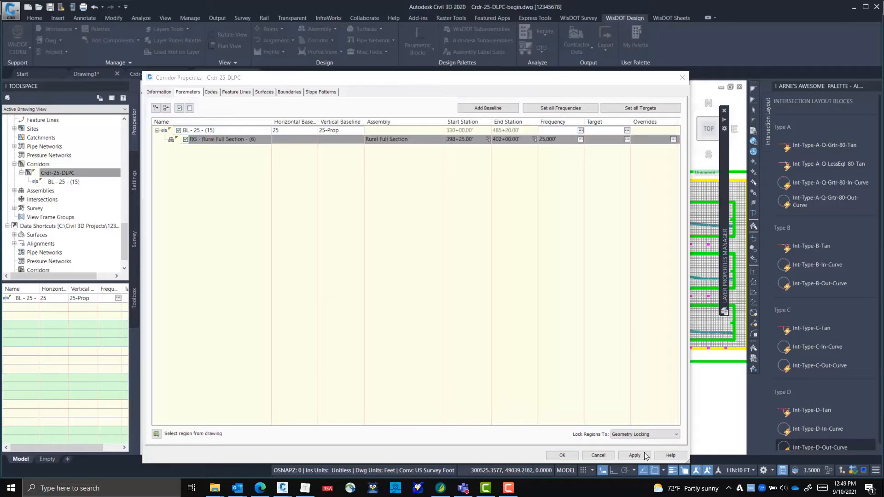
left_click(601, 455)
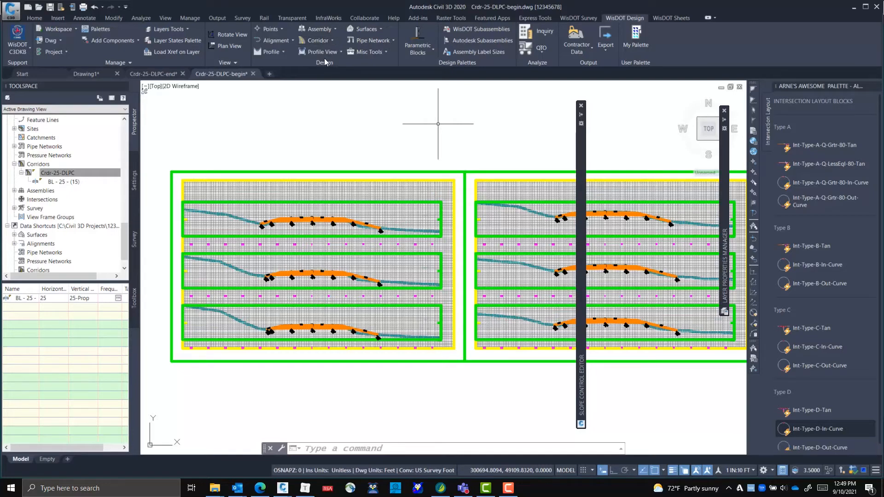
Start Assign Corridor Targets for corridor Crdr-25-DLPC with the 25 - 25-Prop baseline
left_click(326, 45)
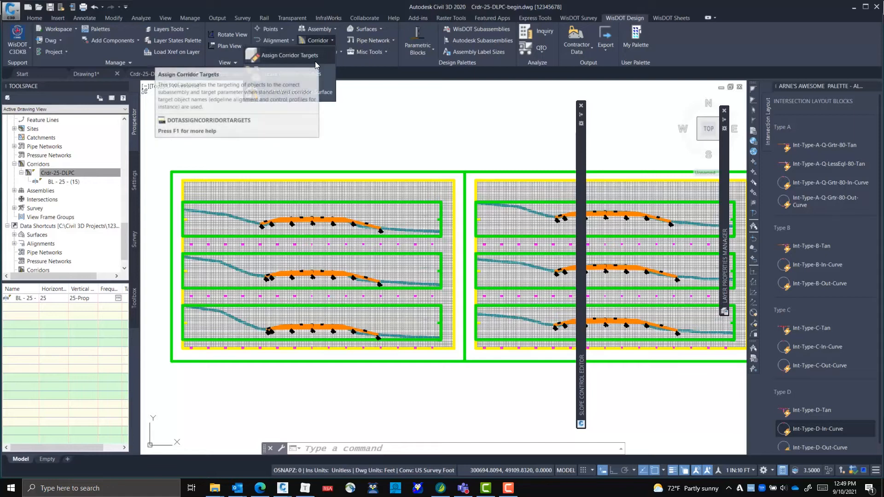
left_click(315, 61)
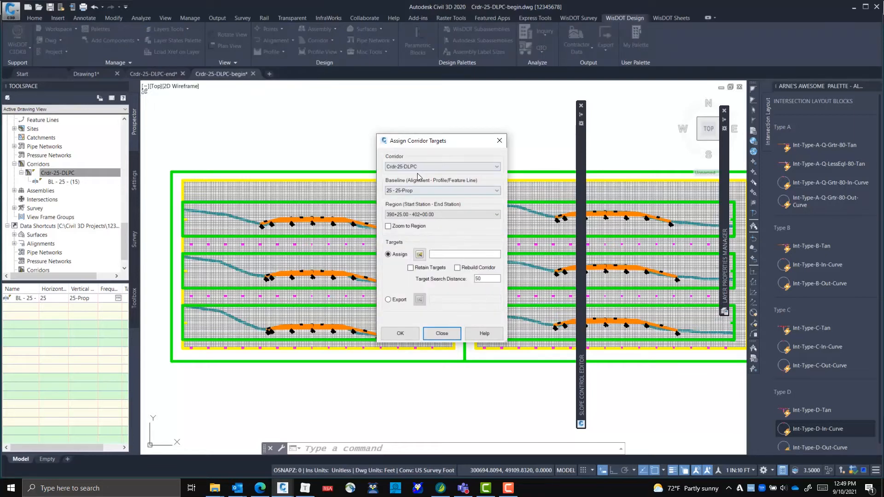
left_click(447, 191)
left_click(447, 197)
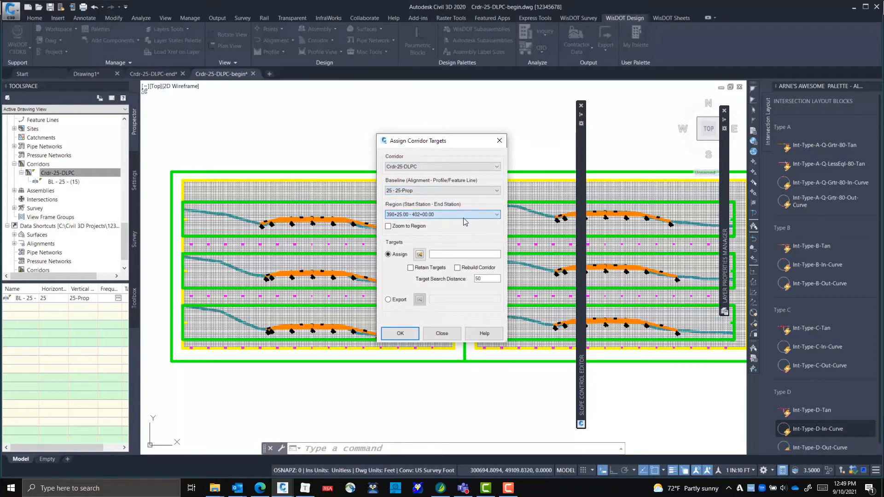
Browse for the corridor targets data file in the C:\wisdot\Stnd\C3D2020\Components\Assemblies folder
left_click(419, 254)
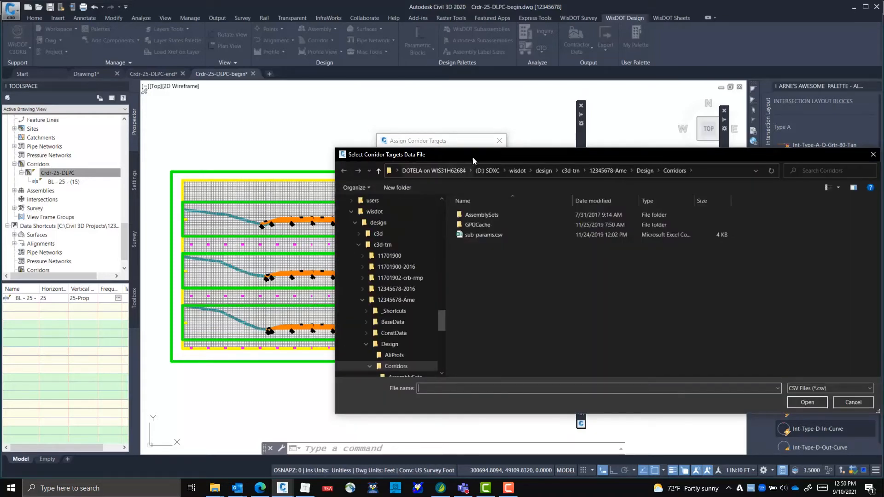
left_click_drag(474, 155, 294, 103)
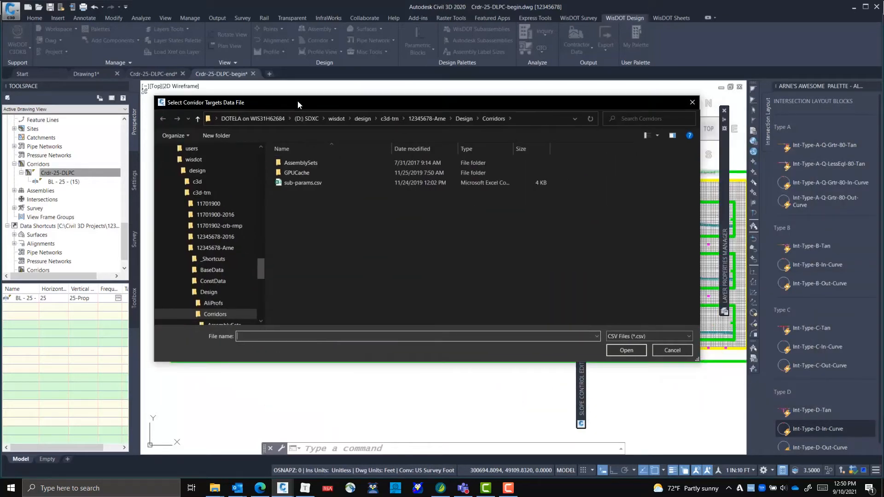
left_click(530, 116)
type("c:\\")
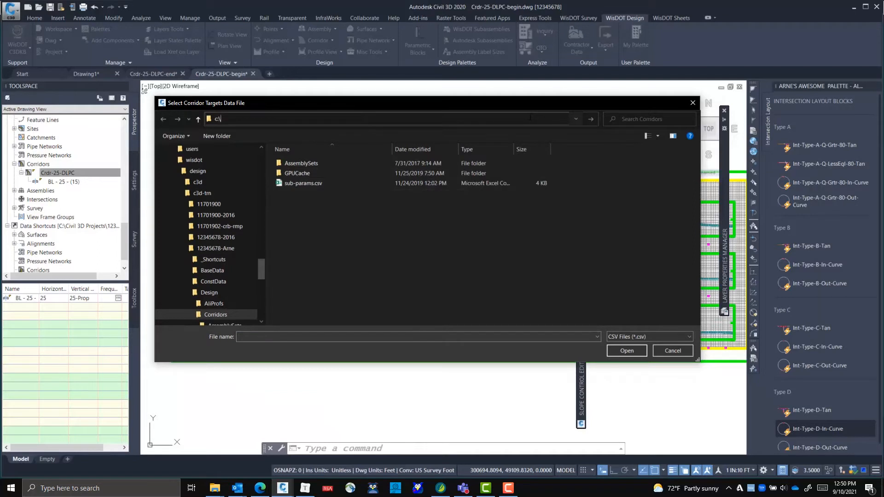
type("wisdot\\stn")
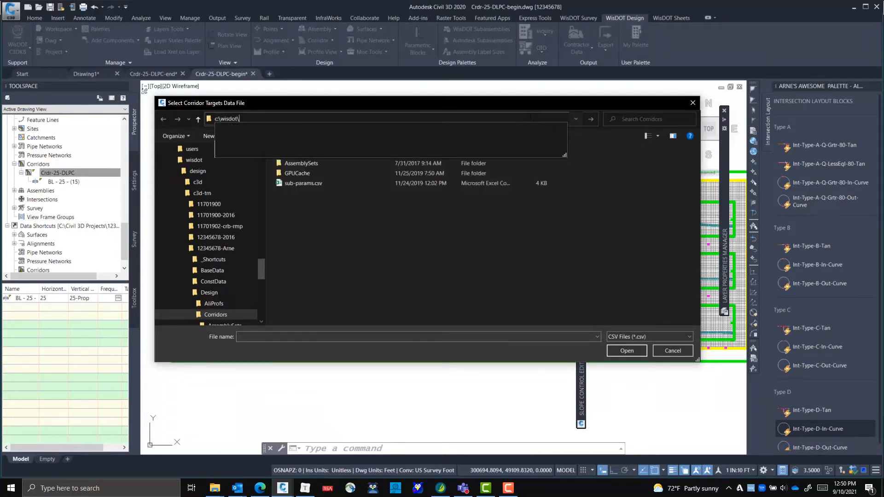
key("Down")
key("Return")
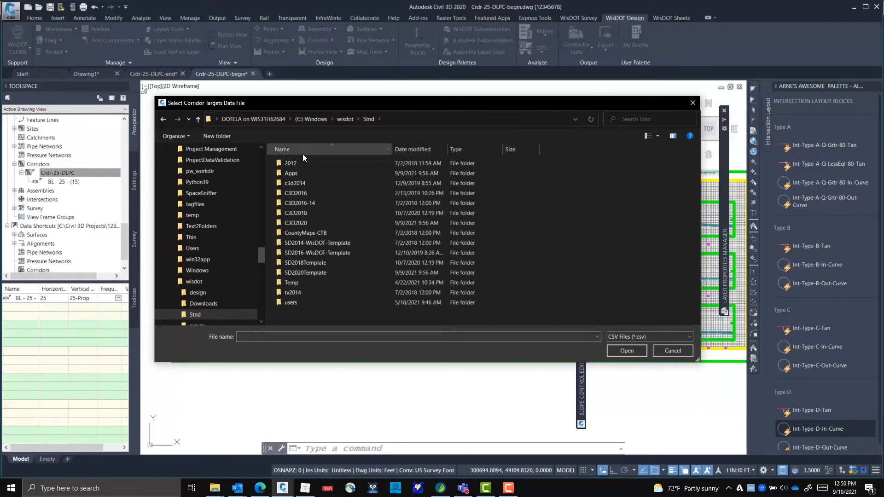
double_click(299, 224)
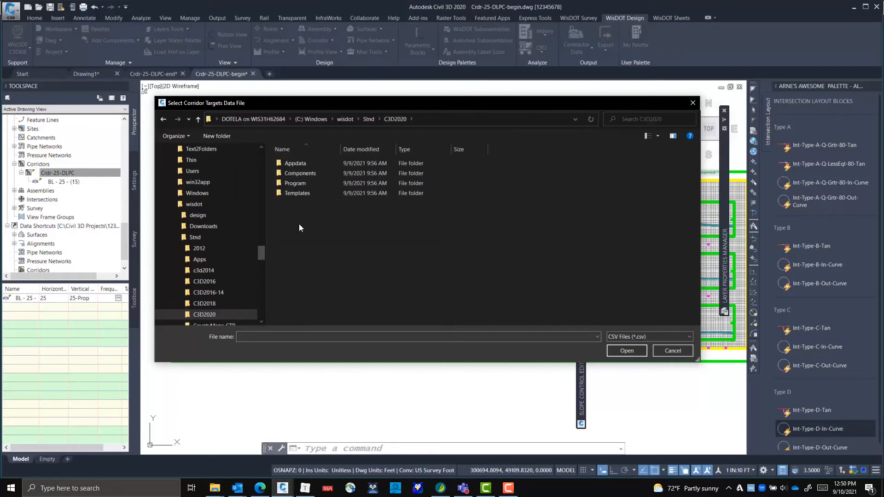
double_click(300, 173)
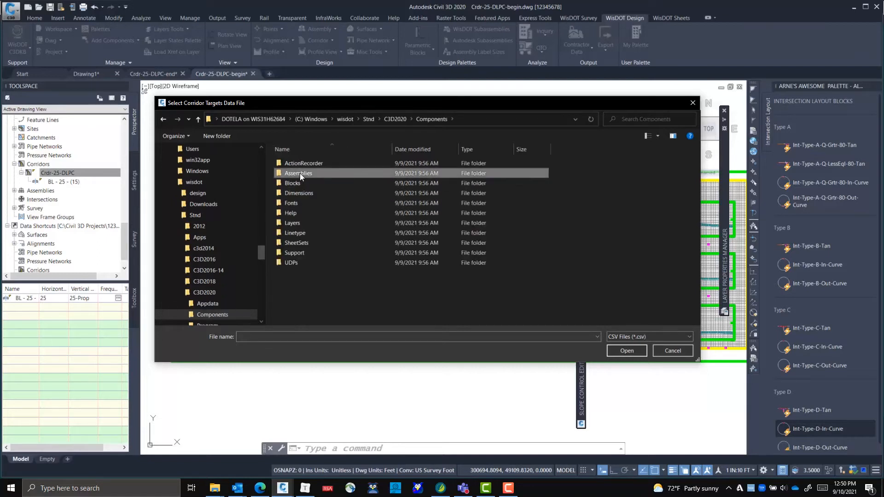
double_click(300, 173)
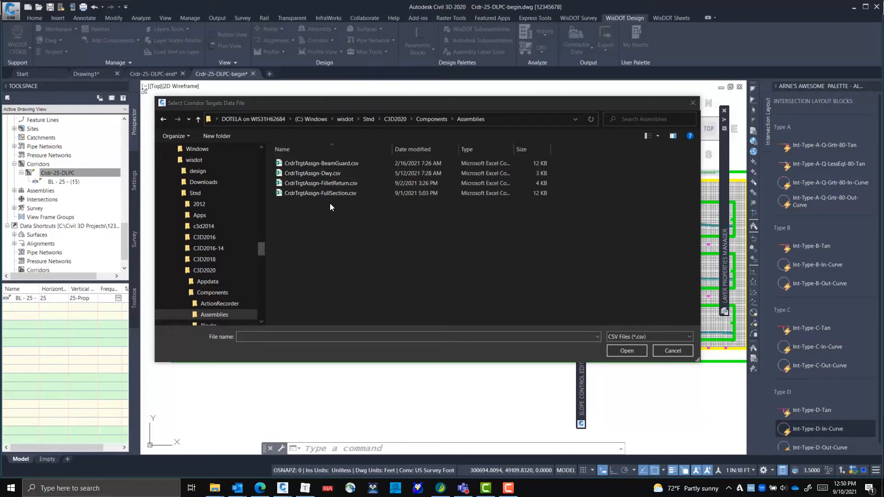
Open CrdrTrgtAssgn-FullSection.csv in Excel from the file selection dialog and fit columns A to E to their contents
left_click(330, 192)
right_click(331, 192)
left_click(349, 187)
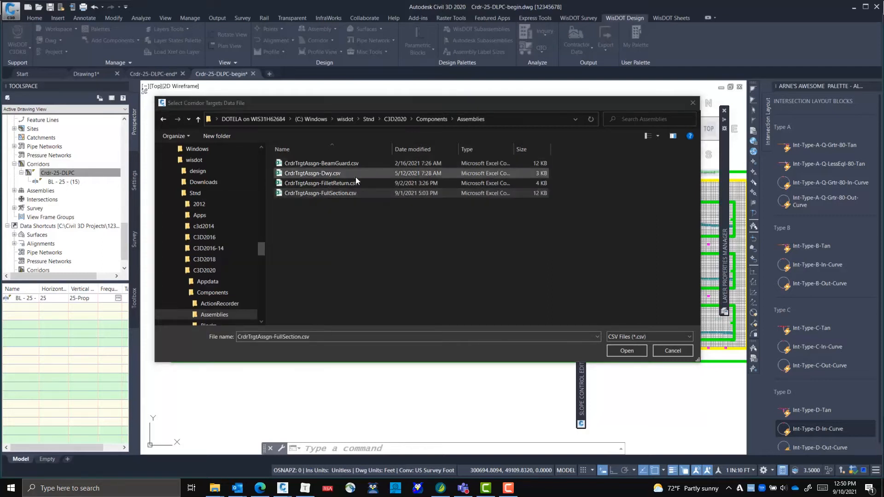
right_click(350, 193)
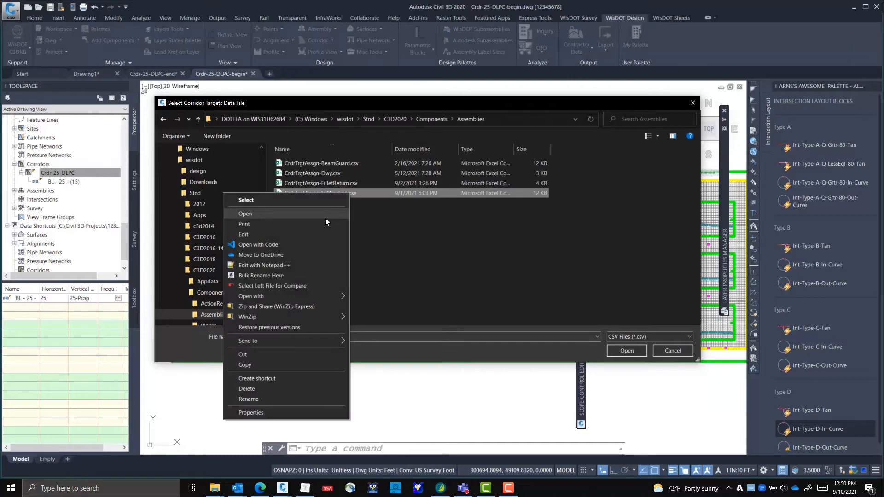
left_click(325, 217)
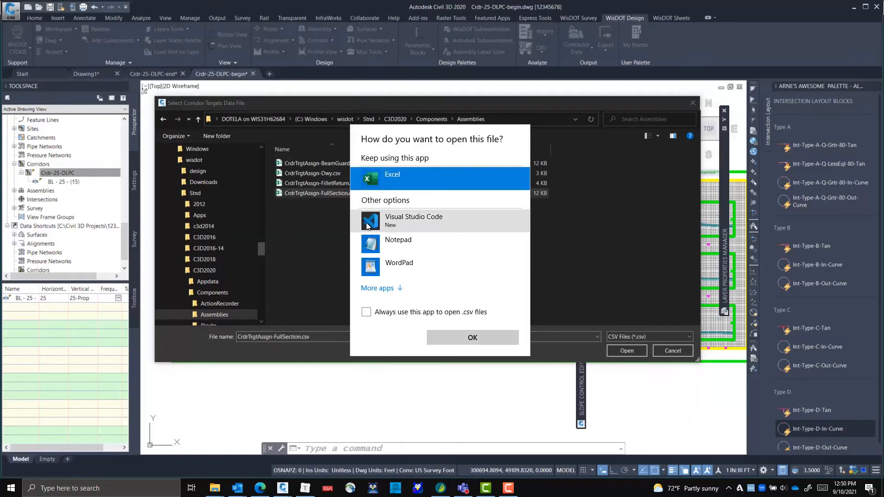
left_click(445, 333)
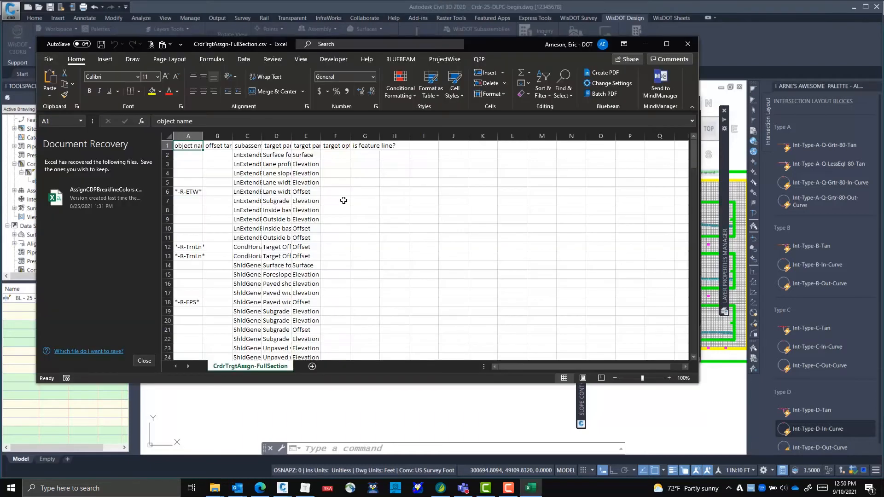
left_click_drag(189, 136, 321, 138)
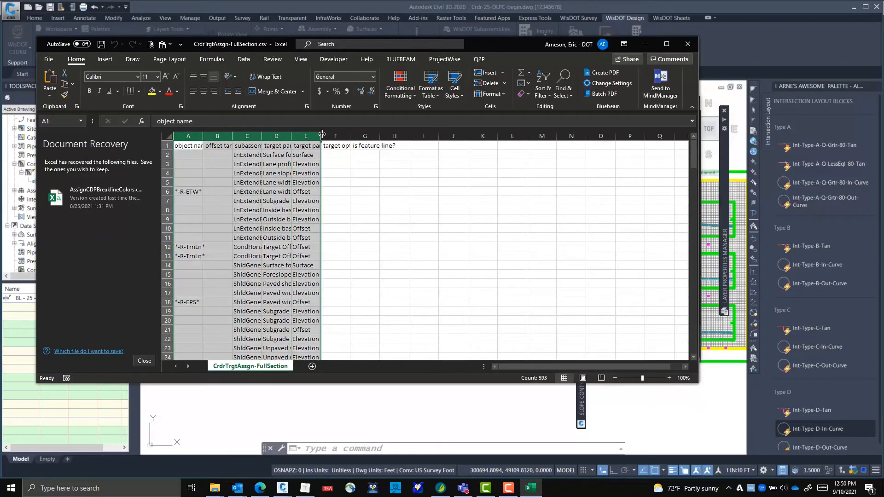
double_click(321, 135)
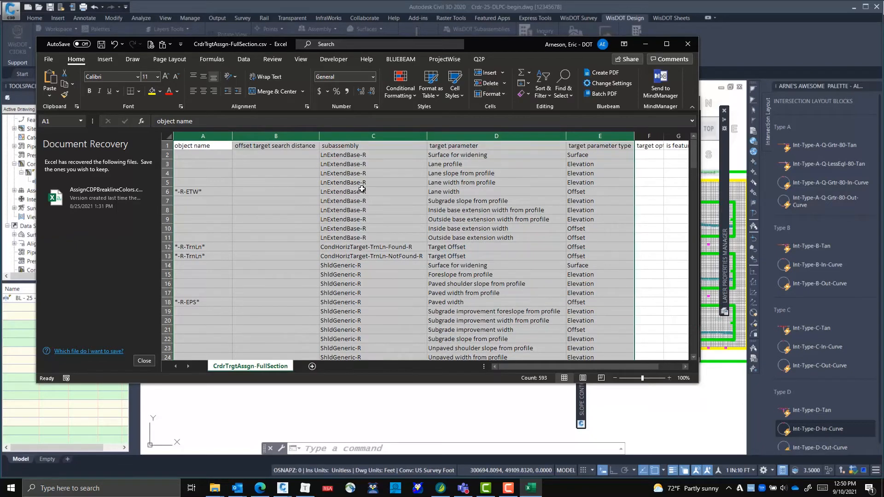
Examine the object name patterns, such as *-R-ETW*, listed for each subassembly target parameter, and close the file without saving
left_click(222, 198)
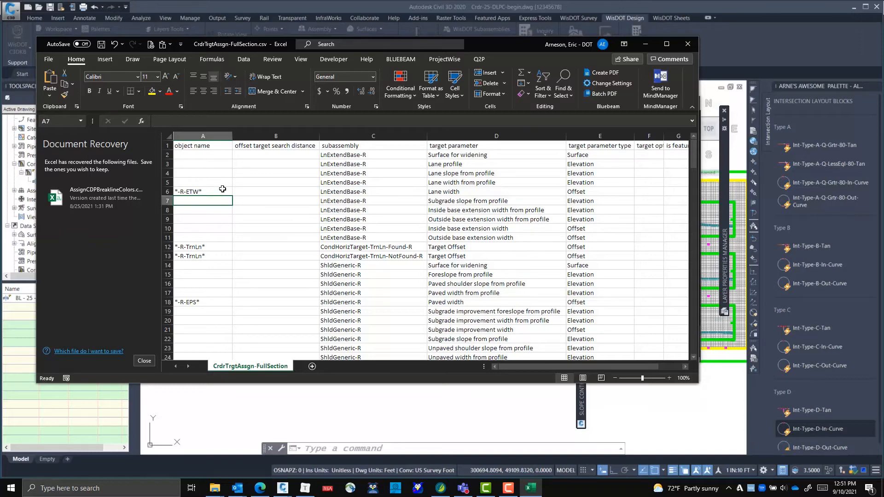
left_click(205, 192)
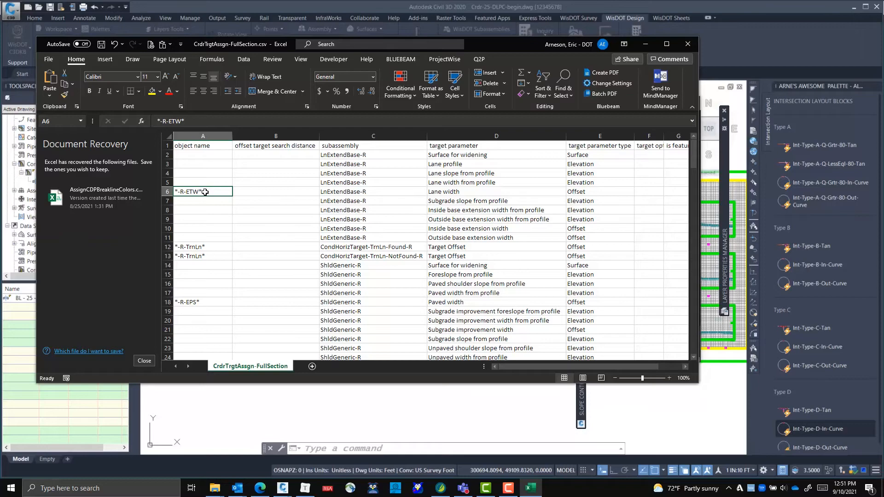
scroll(295, 233, "down", 5)
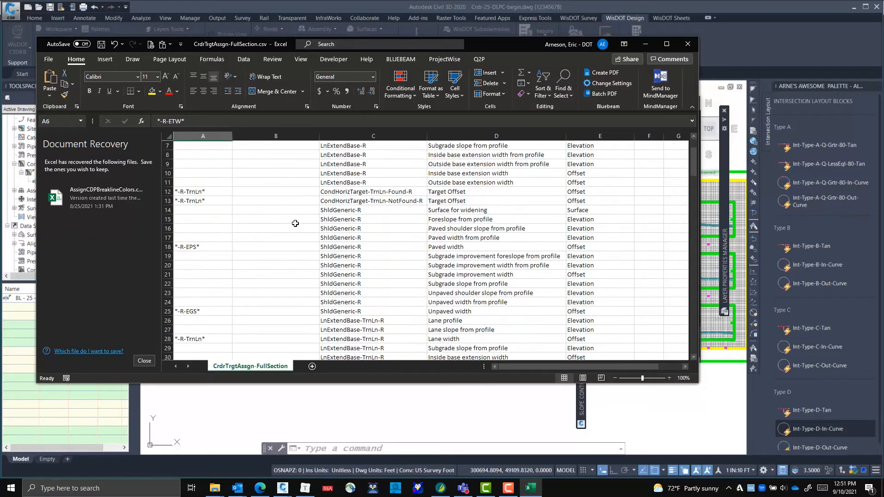
scroll(293, 228, "down", 12)
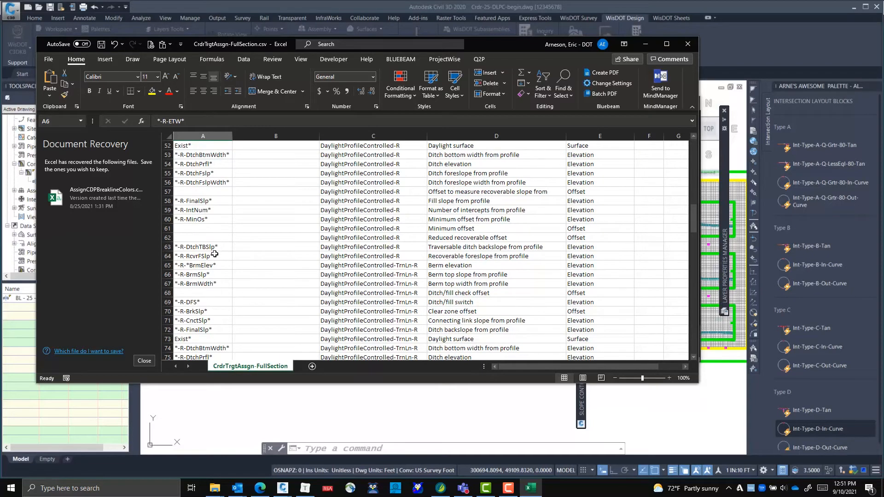
scroll(215, 254, "up", 6)
left_click(691, 48)
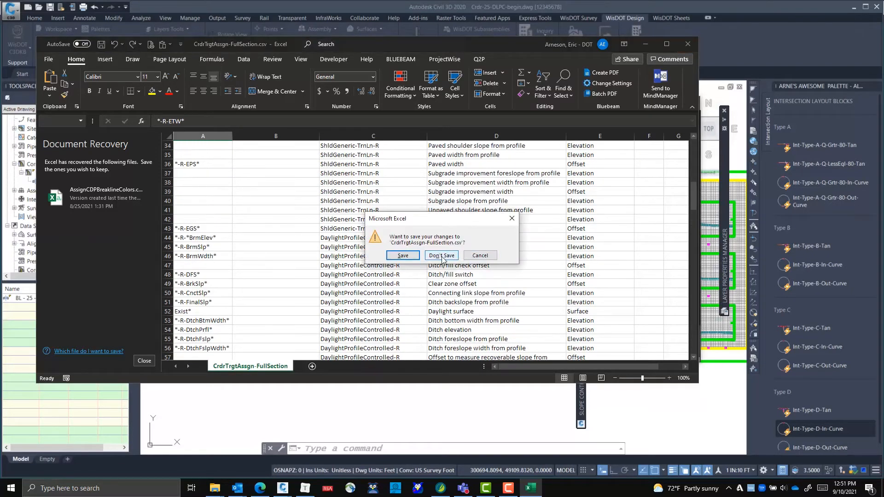
left_click(443, 256)
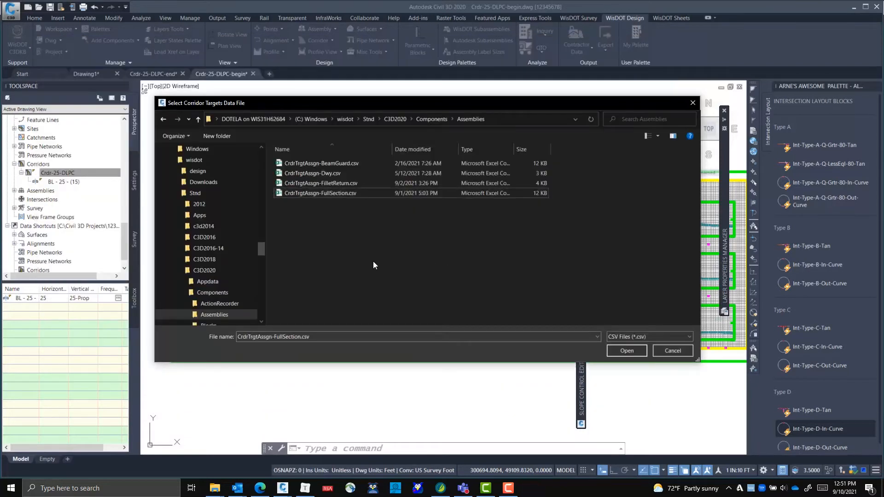
Assign targets to corridor Crdr-25-DLPC from CrdrTrgtAssgn-FullSection.csv with Rebuild Corridor enabled, and close the Assign Corridor Targets dialog
double_click(319, 193)
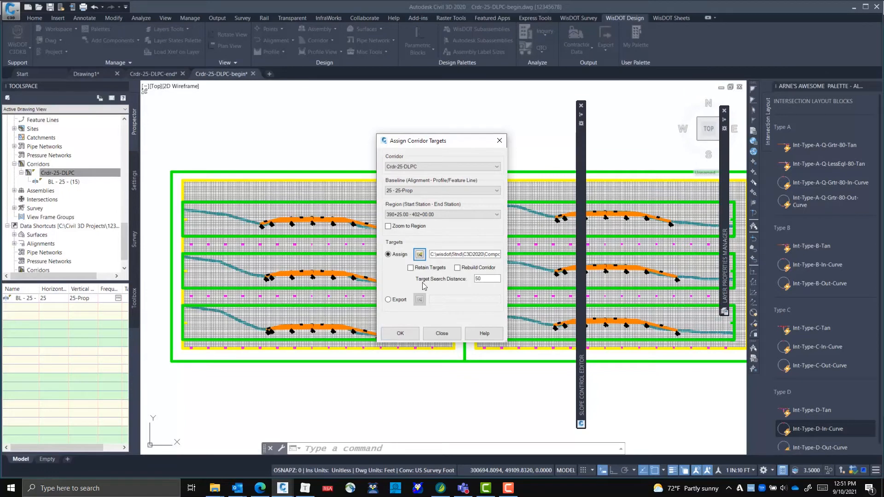
left_click(458, 267)
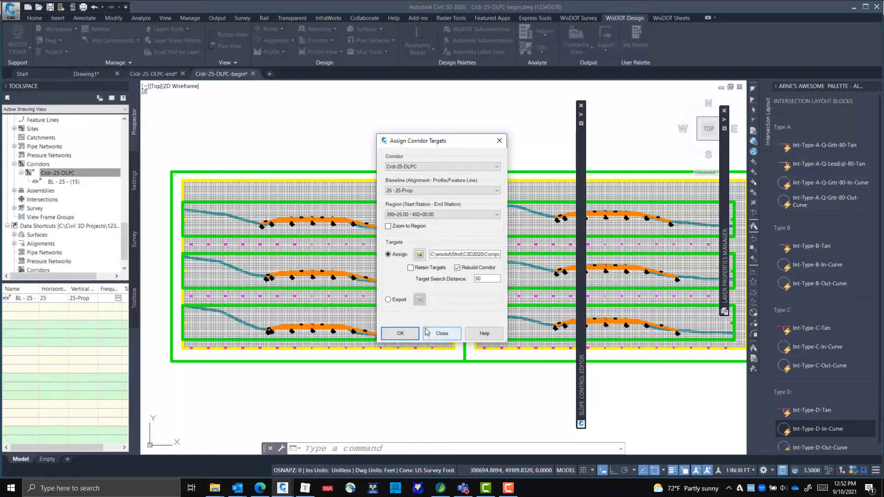
left_click(400, 336)
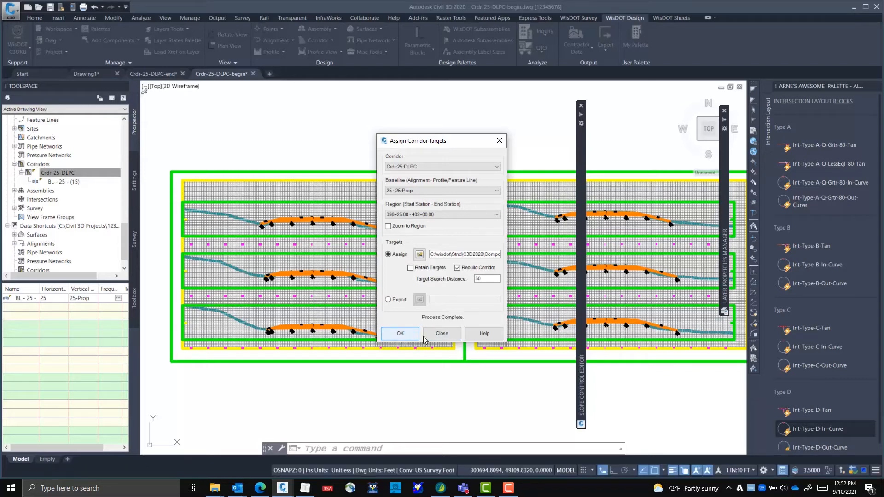
left_click(442, 333)
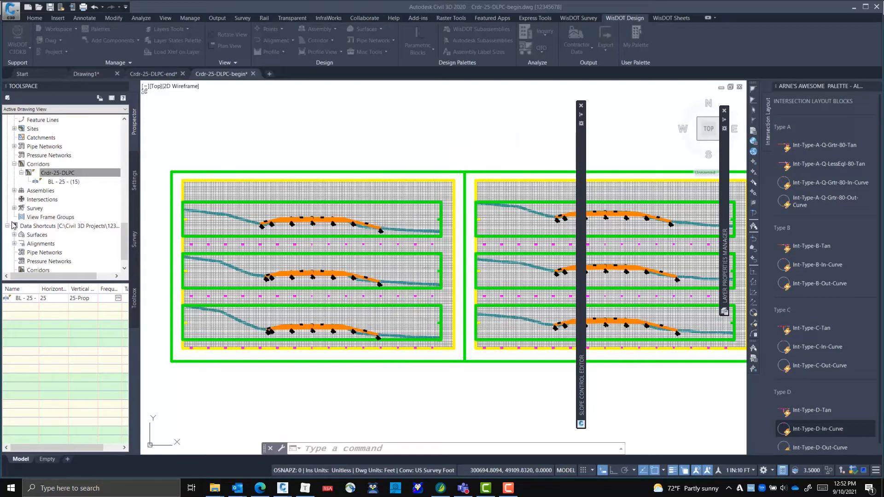
Check the Rural Full Section region's surface, offset and profile targets in Crdr-25-DLPC's corridor properties, and accept both dialogs
right_click(88, 173)
left_click(108, 179)
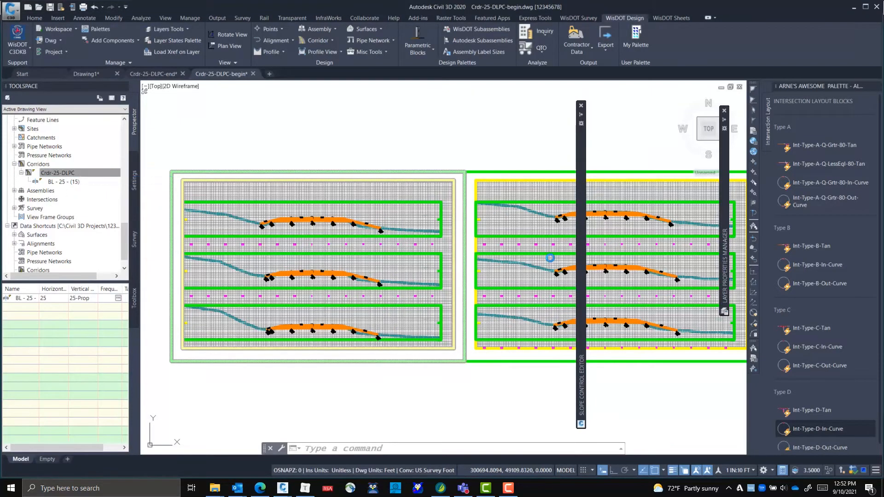
left_click(626, 140)
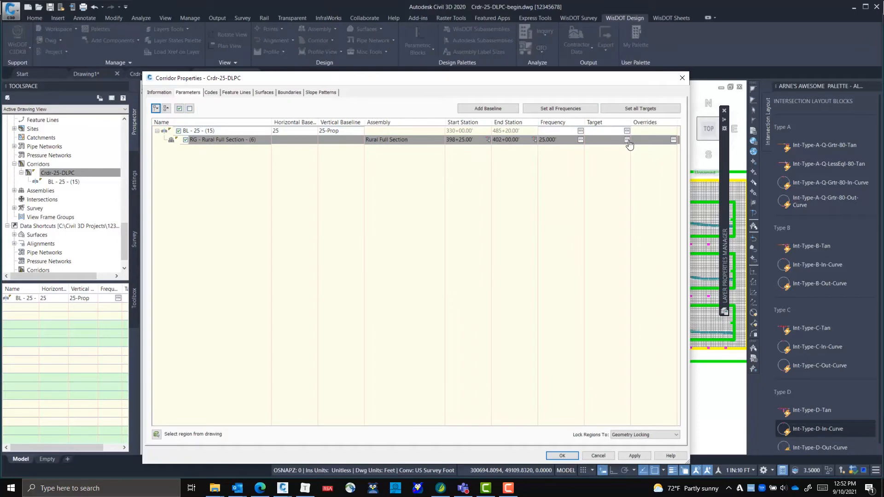
scroll(483, 265, "down", 12)
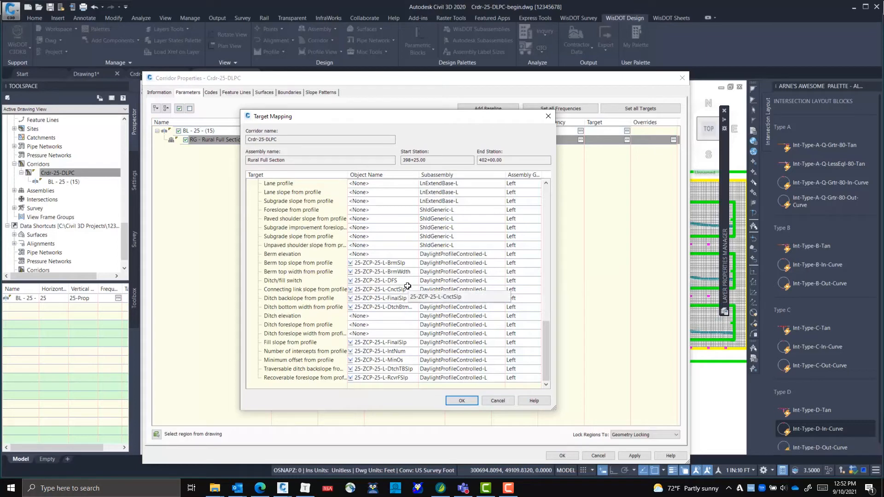
scroll(409, 272, "up", 4)
scroll(410, 275, "up", 2)
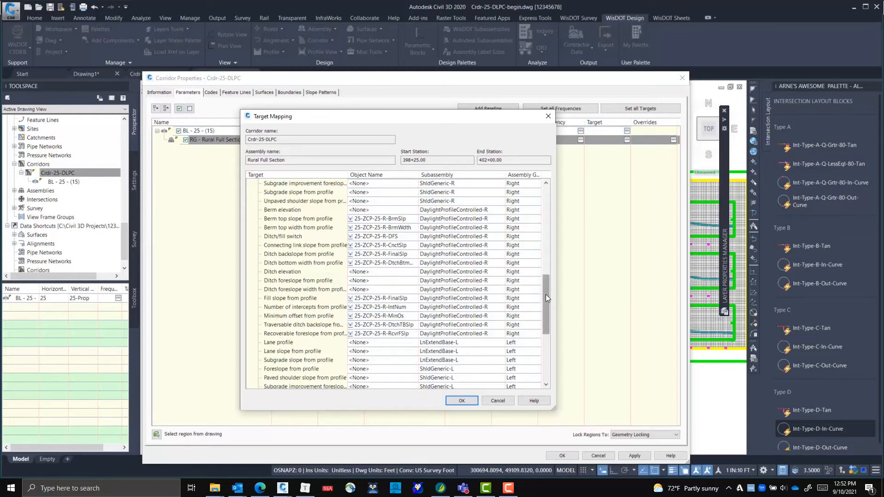
left_click_drag(545, 294, 545, 189)
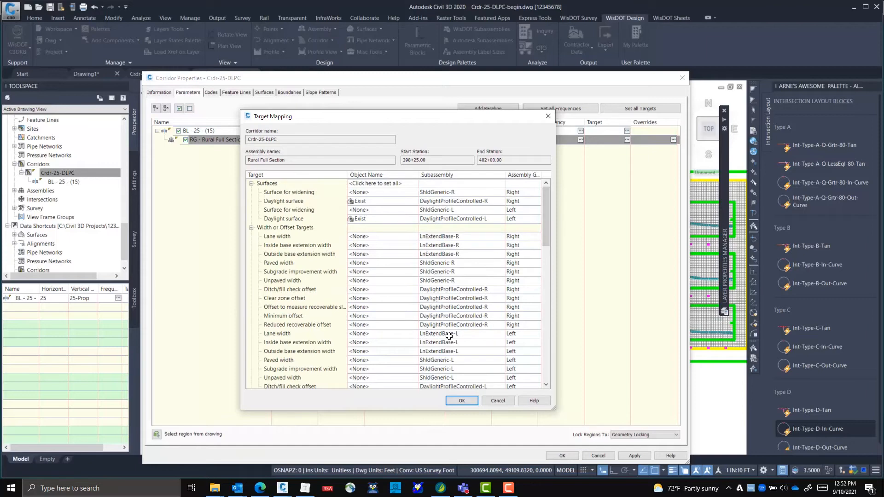
left_click(465, 401)
left_click(562, 456)
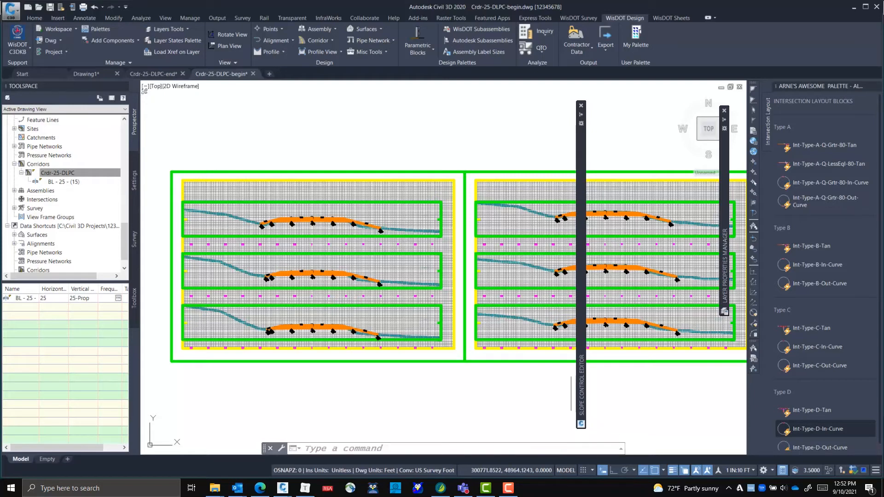
mouse_move(514, 312)
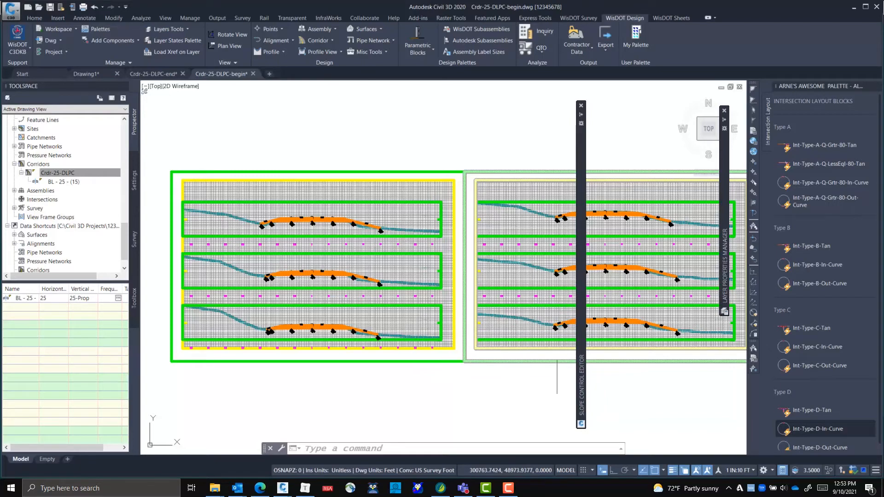
key("alt+Tab")
key("alt+Tab")
key("alt+Tab")
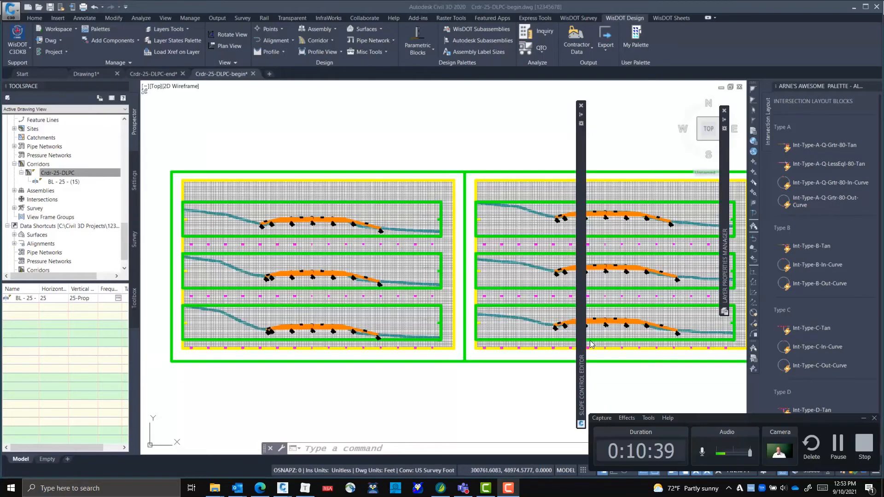
left_click(837, 442)
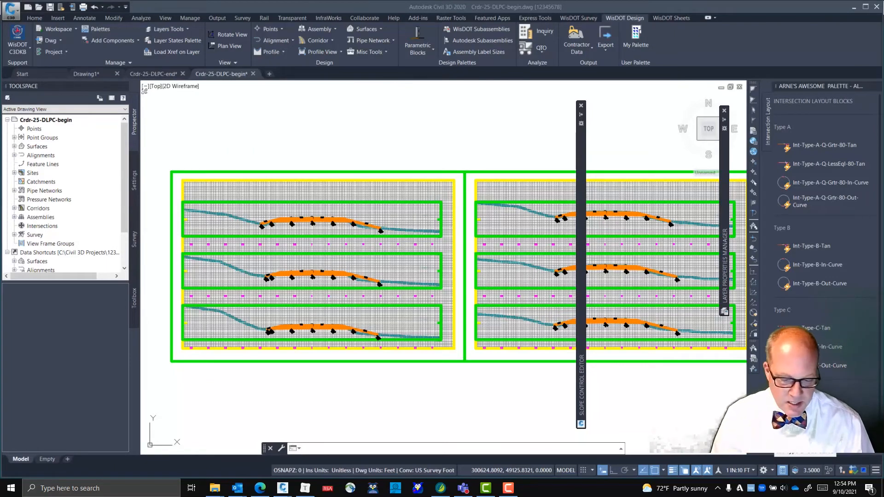
Examine the right side slopes and their slope labels in the cross sections around stations 400+00 and 400+25
left_click(819, 283)
scroll(497, 232, "up", 2)
scroll(496, 232, "up", 1)
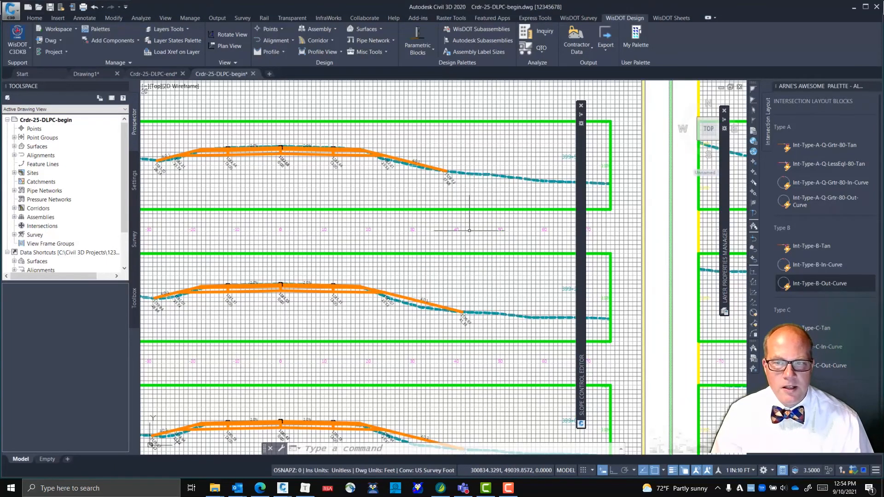
middle_click_drag(495, 233, 408, 294)
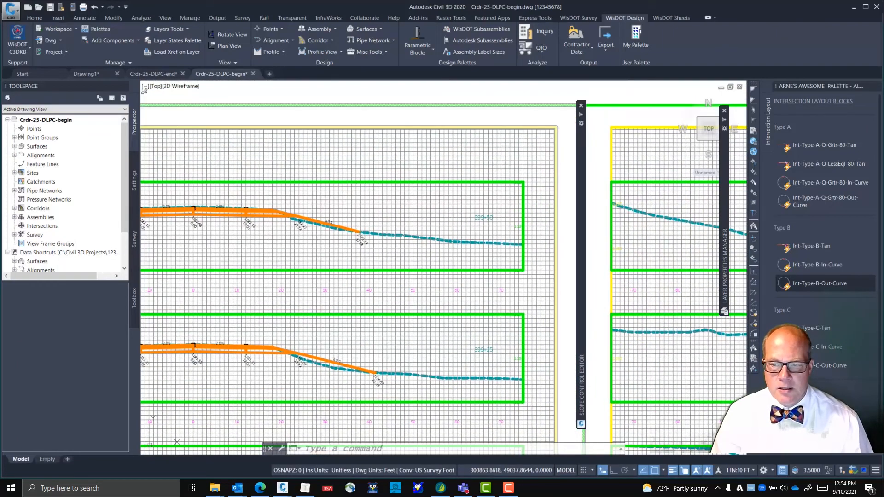
middle_click_drag(485, 279, 165, 177)
middle_click_drag(417, 254, 210, 213)
mouse_move(372, 249)
middle_mouse_down()
mouse_move(244, 267)
mouse_move(325, 290)
middle_mouse_up()
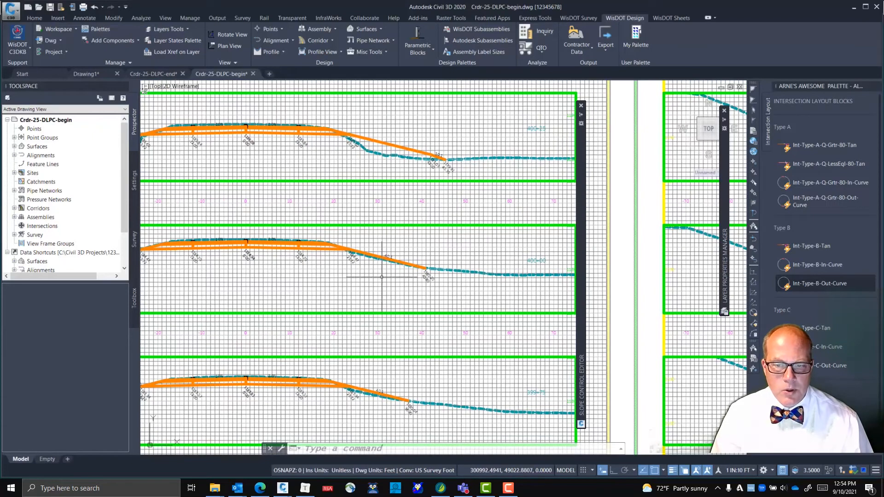
scroll(399, 279, "up", 2)
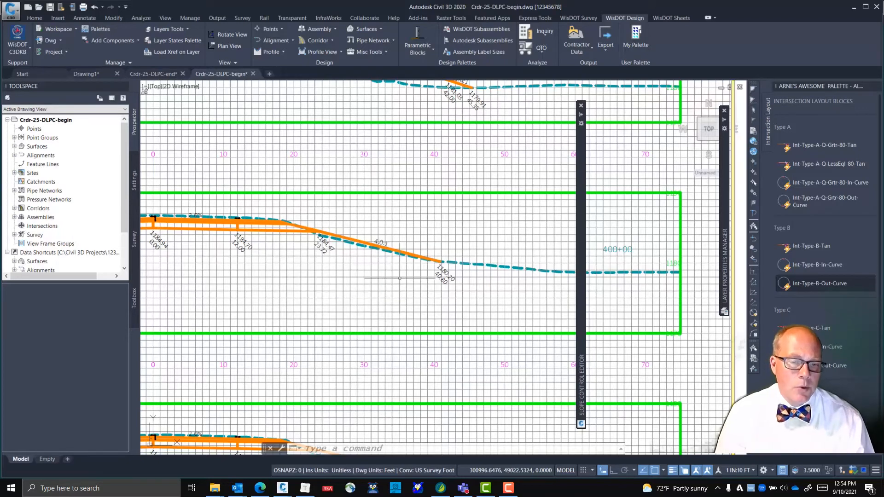
middle_click_drag(430, 223, 446, 274)
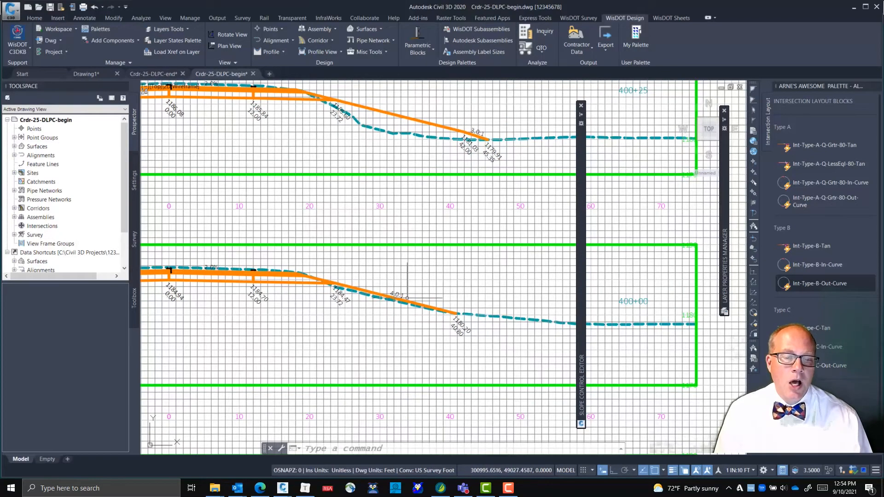
left_click(400, 300)
key("Escape")
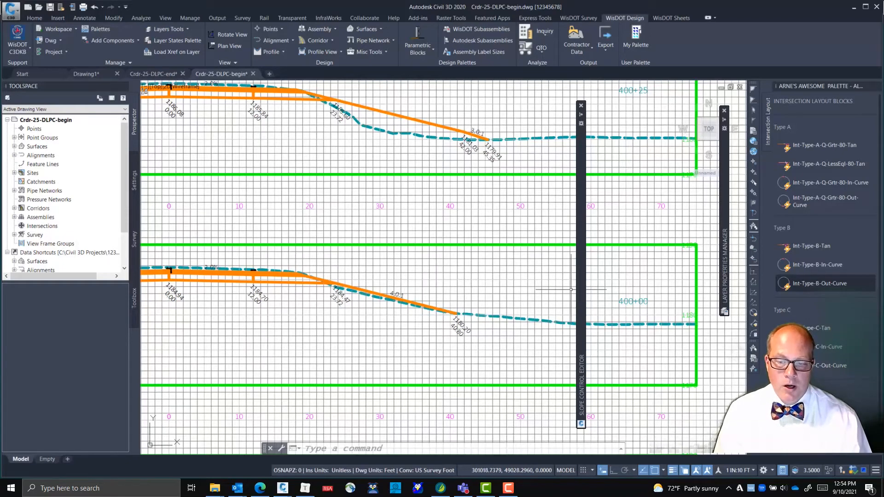
Move the Slope Control Editor clear of the section labels and choose control profile ZCP-25-R-RcvrFSlp for editing
mouse_move(577, 310)
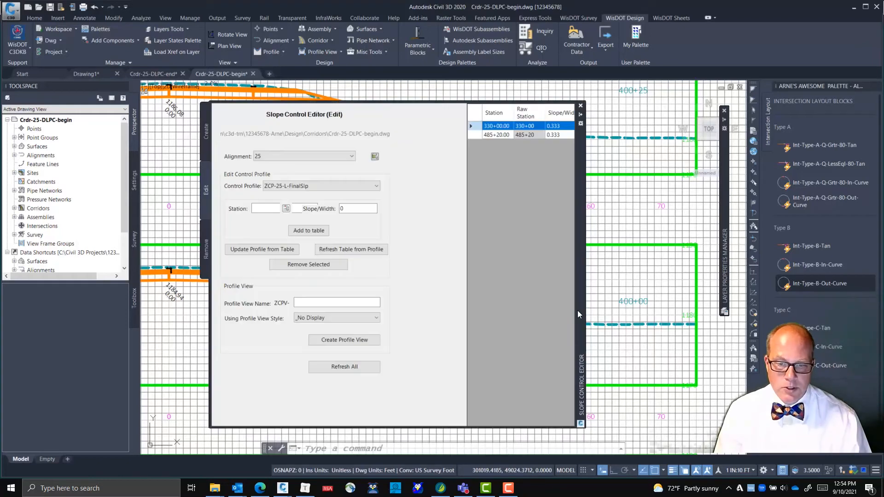
left_click_drag(579, 310, 728, 309)
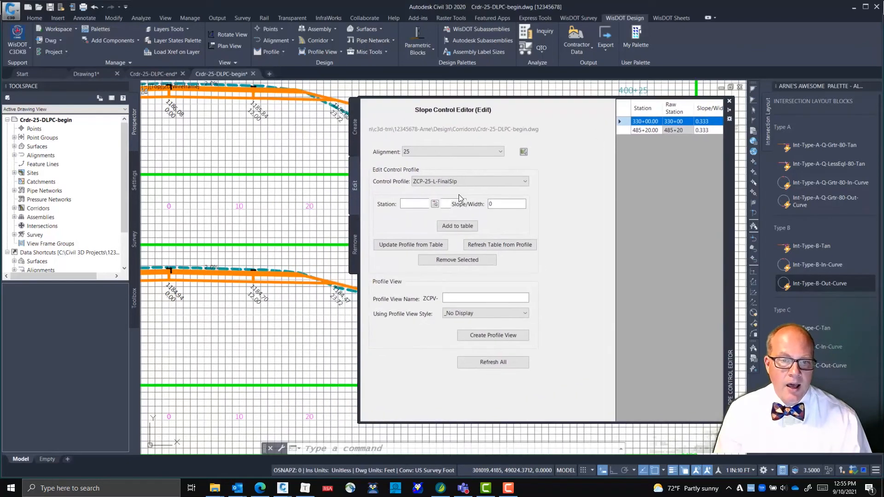
left_click(474, 181)
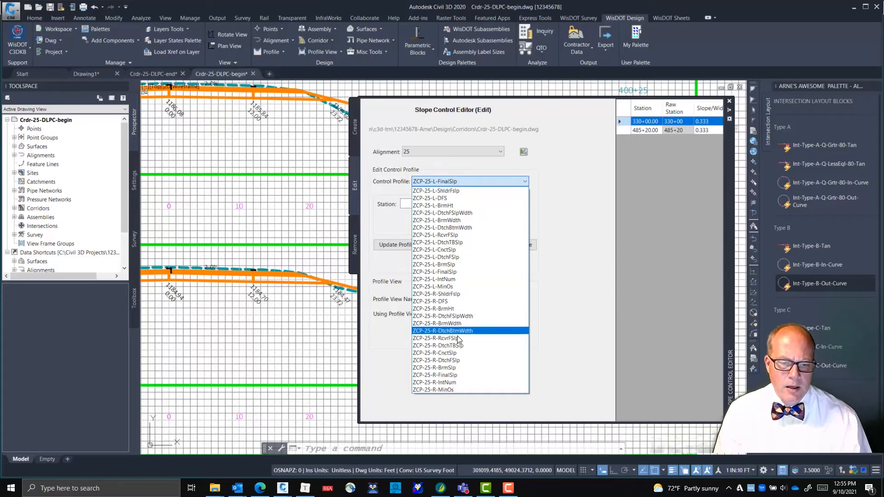
left_click(454, 338)
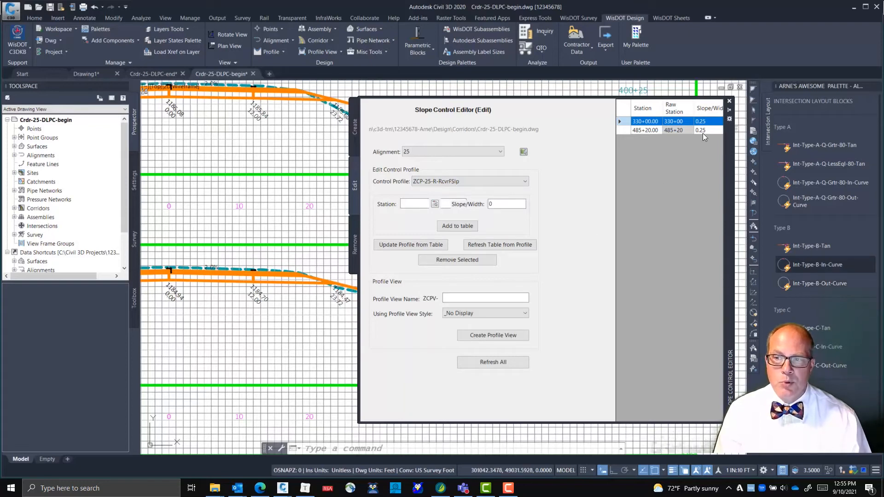
mouse_move(730, 161)
left_mouse_down()
mouse_move(696, 228)
mouse_move(720, 168)
left_mouse_up()
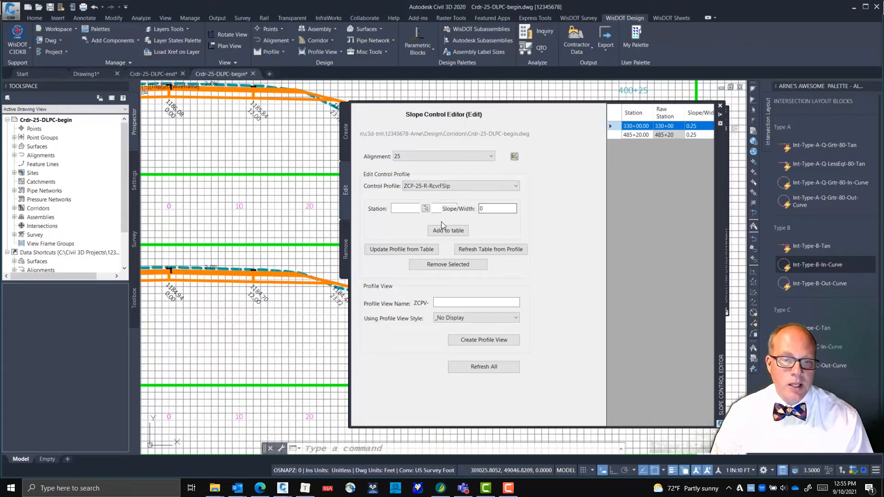
Add control points at stations 39975 and 40025, each with slope 0.25, to the table of ZCP-25-R-RcvrFSlp
left_click(404, 208)
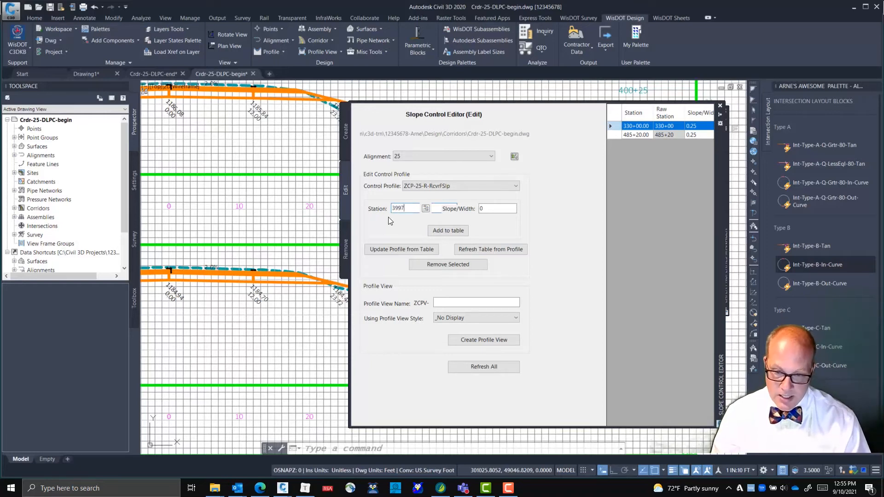
key("Tab")
key("Tab")
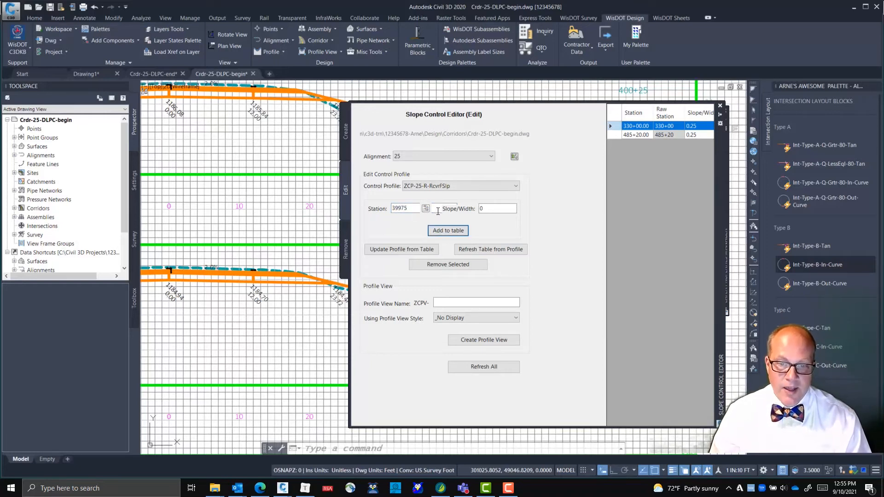
left_click(491, 205)
type(".25")
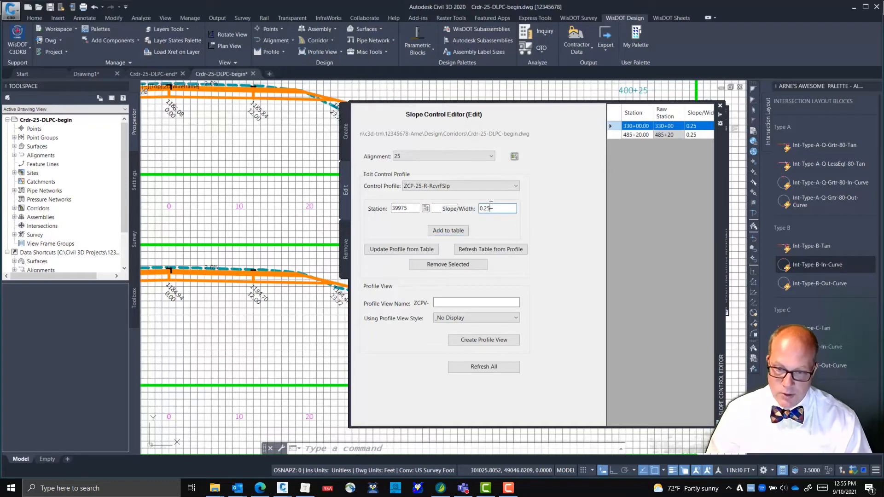
left_click(462, 233)
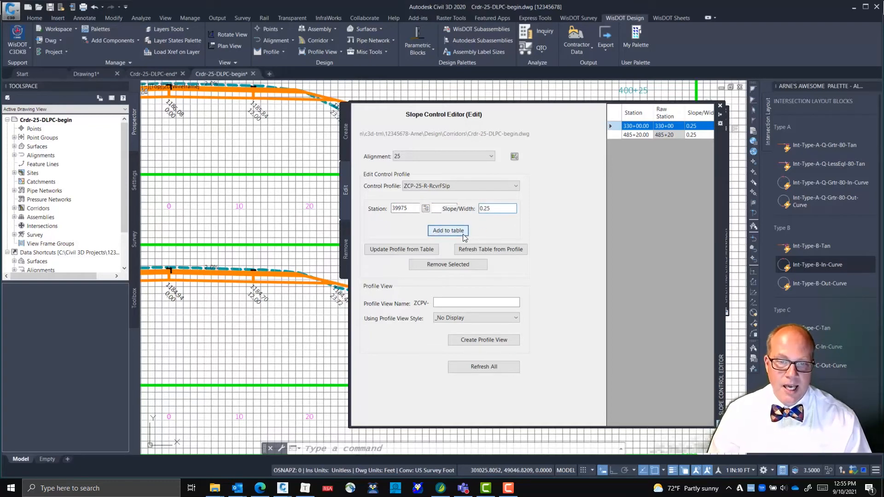
double_click(401, 209)
type("40025")
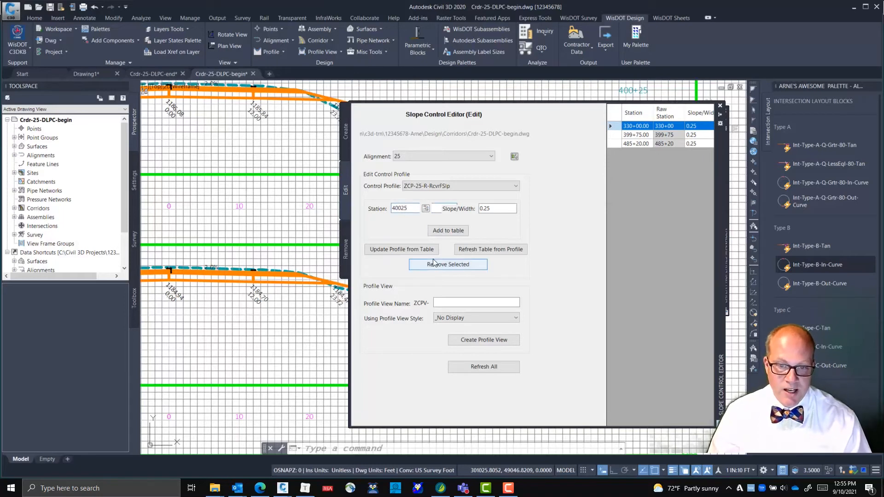
left_click(446, 232)
Add station 40000 with slope 0.333 to the ZCP-25-R-RcvrFSlp table and update the profile from the table
left_click(401, 210)
left_click_drag(401, 209, 425, 209)
type("00")
left_click(494, 209)
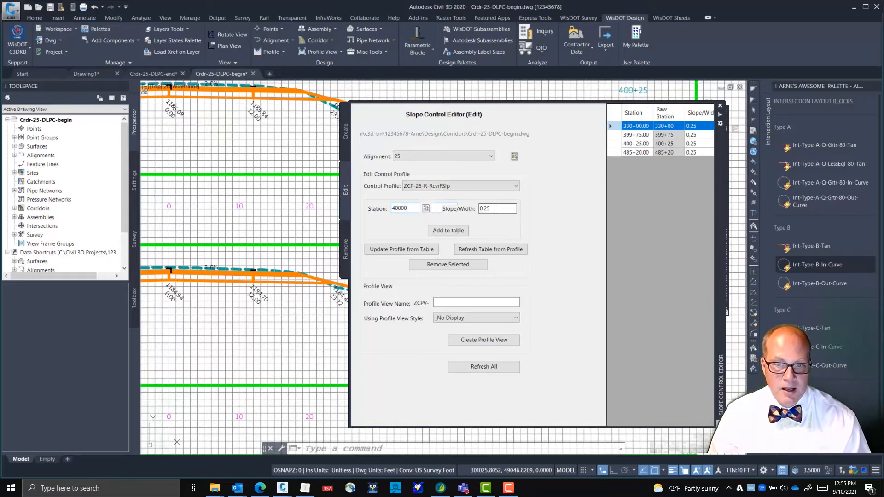
key("BackSpace")
key("BackSpace")
type("333")
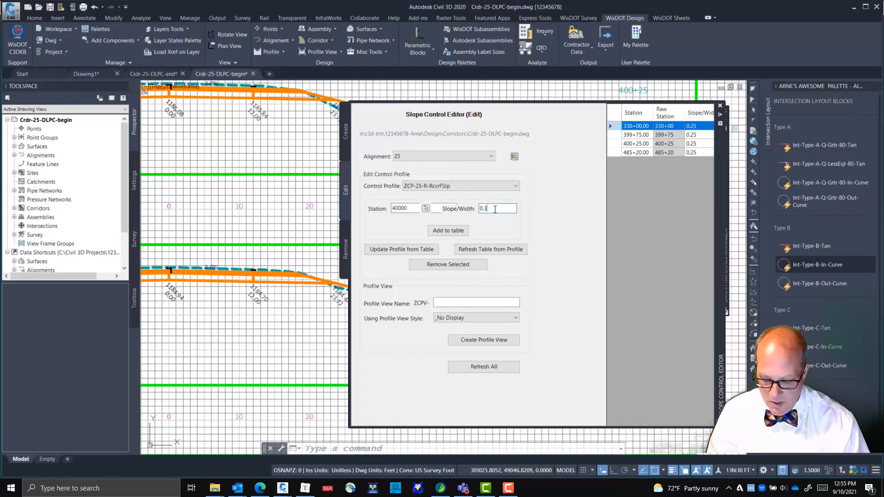
left_click(457, 231)
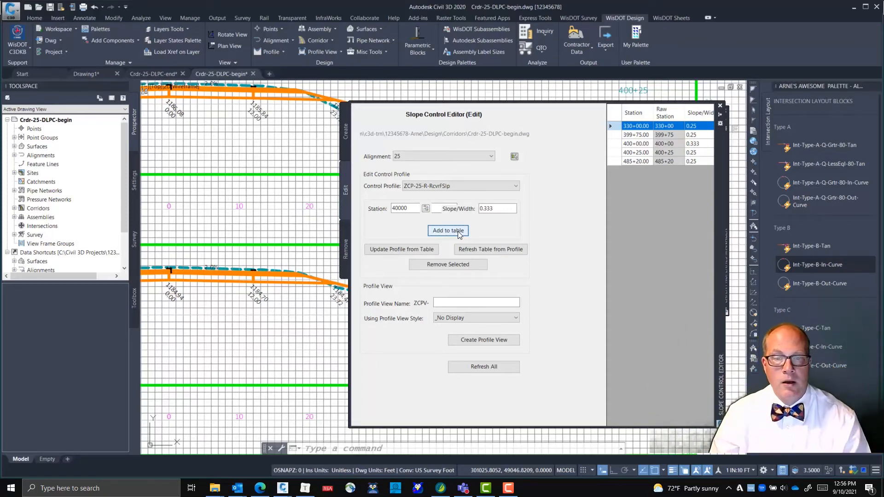
left_click(434, 251)
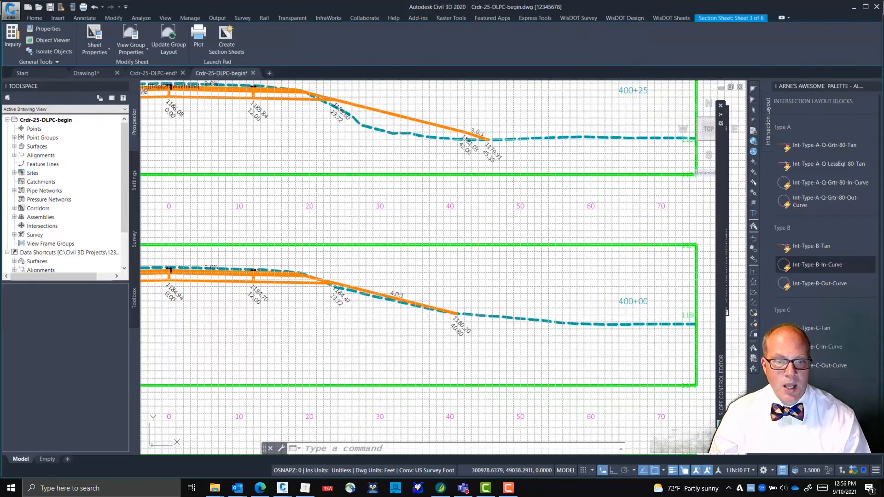
Rebuild the out-of-date corridor Crdr-25-DLPC to apply the edited right slope control profile
key("Escape")
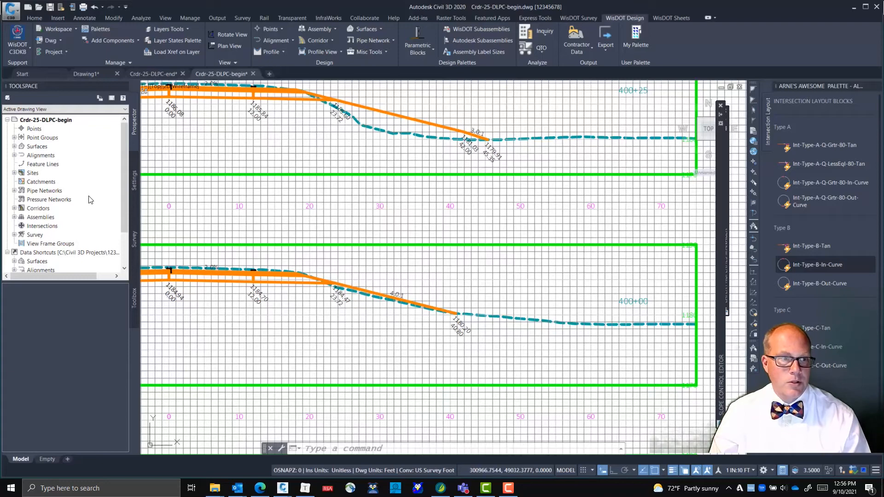
left_click(14, 208)
left_click(21, 210)
left_click(22, 217)
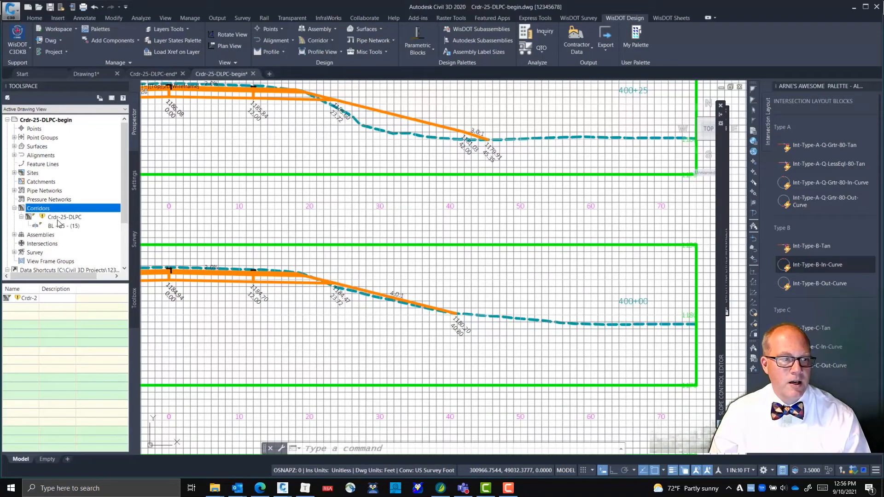
right_click(60, 217)
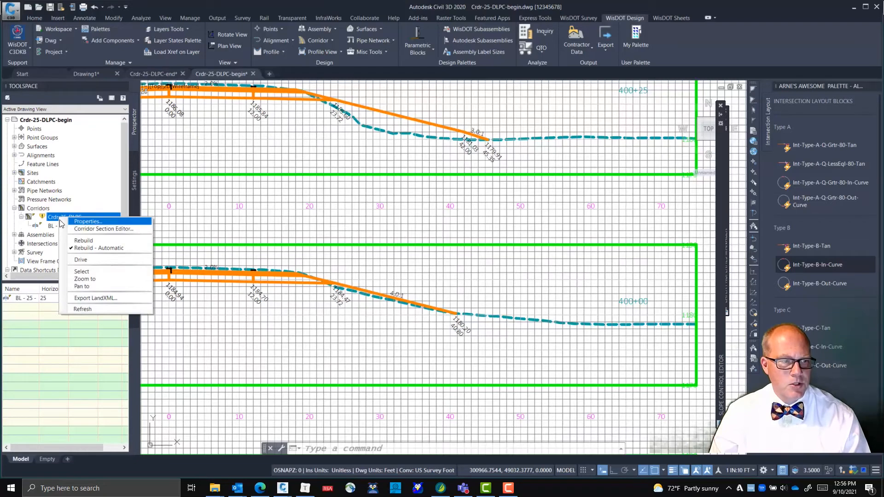
left_click(90, 241)
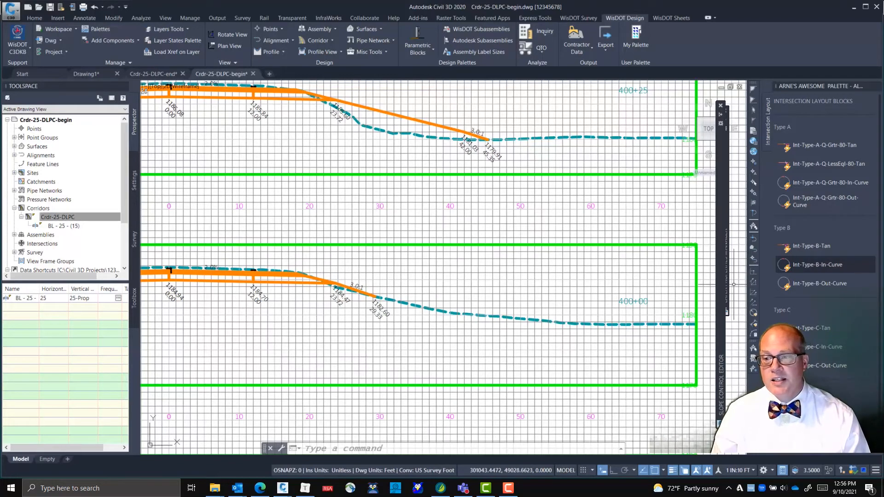
Look through the neighbouring cross sections and examine the left side slope and its labels at station 399+75
mouse_move(722, 281)
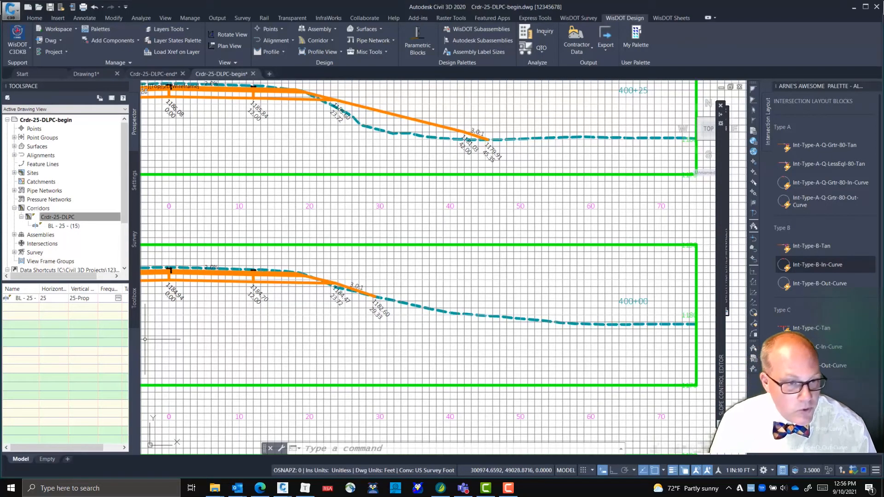
scroll(340, 230, "down", 3)
mouse_move(339, 233)
middle_mouse_down()
mouse_move(495, 257)
mouse_move(419, 260)
mouse_move(517, 277)
middle_mouse_up()
scroll(428, 306, "down", 5)
middle_click_drag(316, 348, 525, 272)
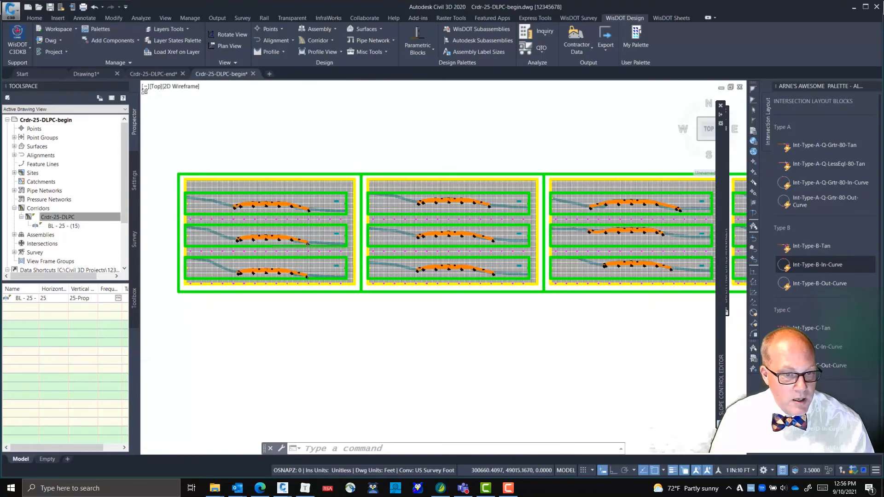
scroll(525, 272, "up", 8)
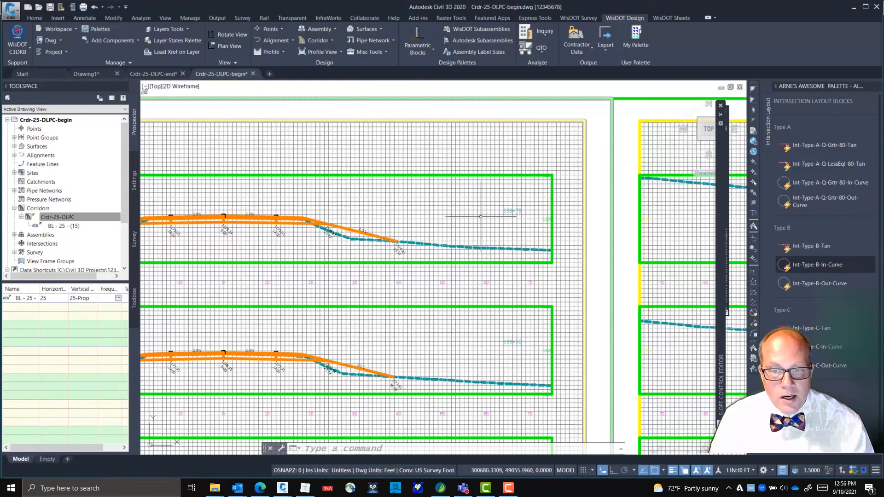
middle_click_drag(513, 252, 327, 188)
mouse_move(620, 310)
middle_mouse_down()
mouse_move(465, 268)
mouse_move(262, 251)
middle_mouse_up()
mouse_move(498, 269)
middle_mouse_down()
mouse_move(463, 274)
mouse_move(441, 294)
mouse_move(93, 265)
middle_mouse_up()
middle_click_drag(558, 289, 144, 270)
scroll(365, 312, "up", 8)
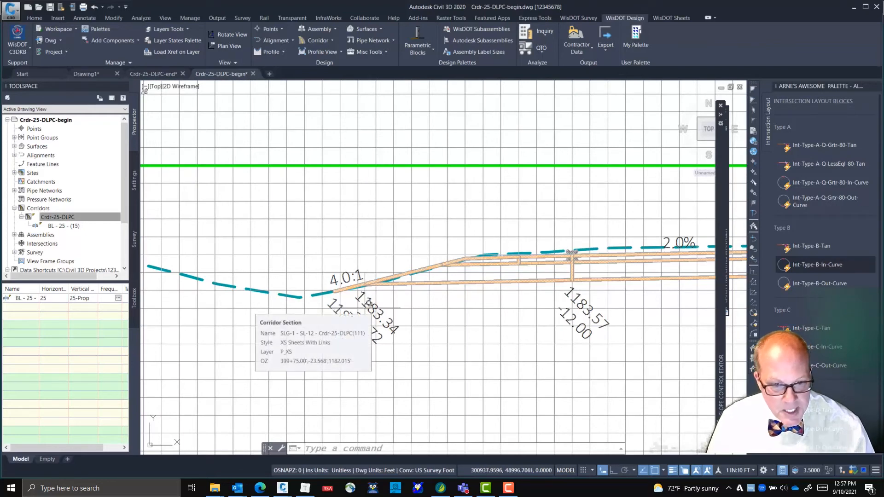
left_click(365, 305)
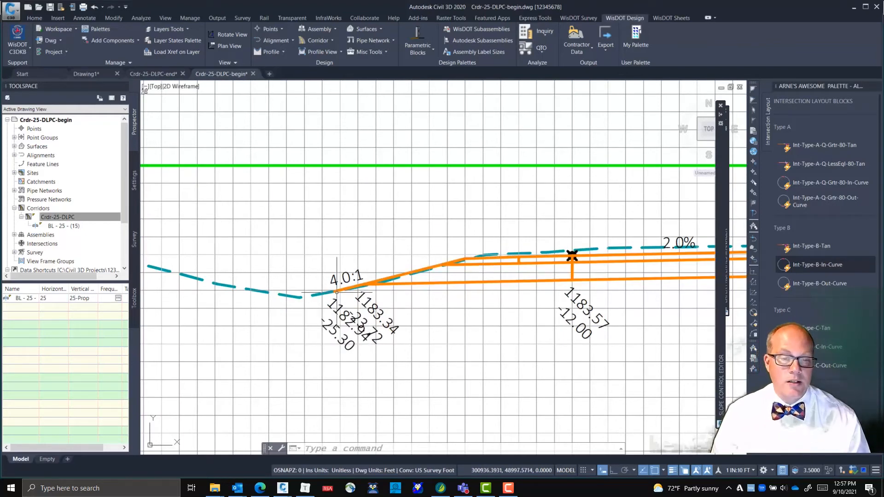
left_click(362, 286)
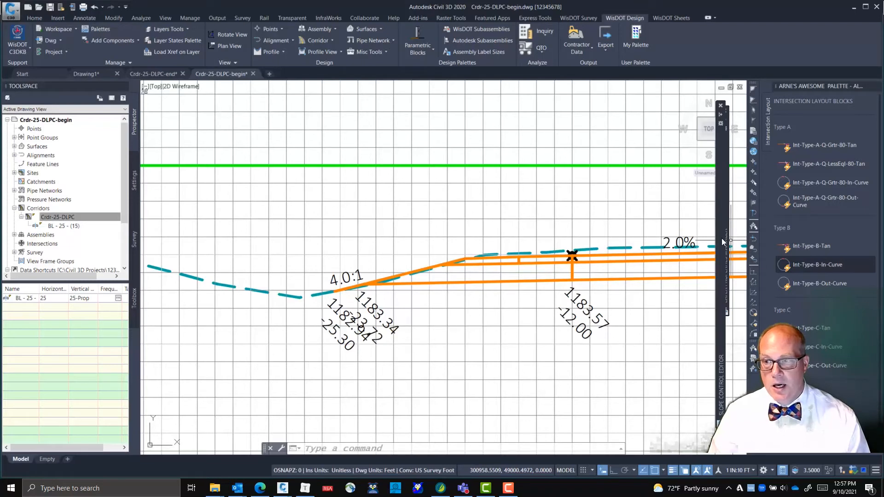
Choose control profile ZCP-25-L-RcvrFSlp and add stations 40000 and 39950, each with slope 0.25, to its table
mouse_move(721, 239)
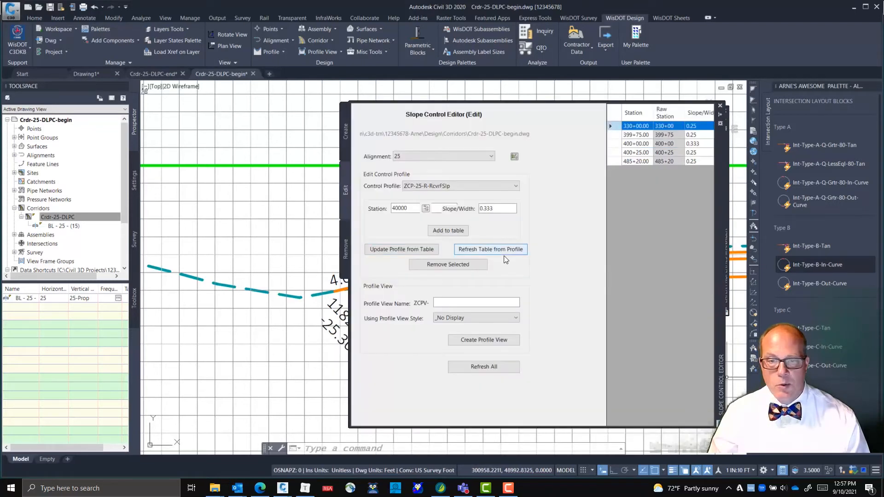
left_click(462, 186)
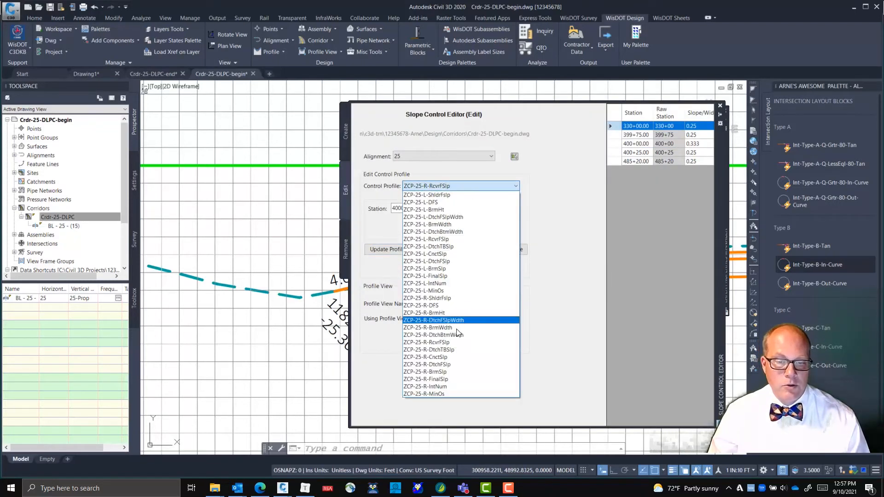
left_click(447, 239)
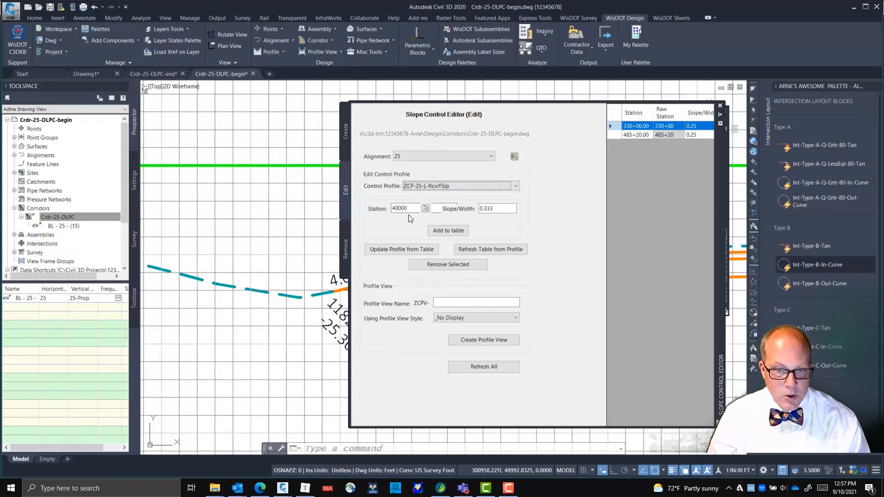
key("Tab")
key("Tab")
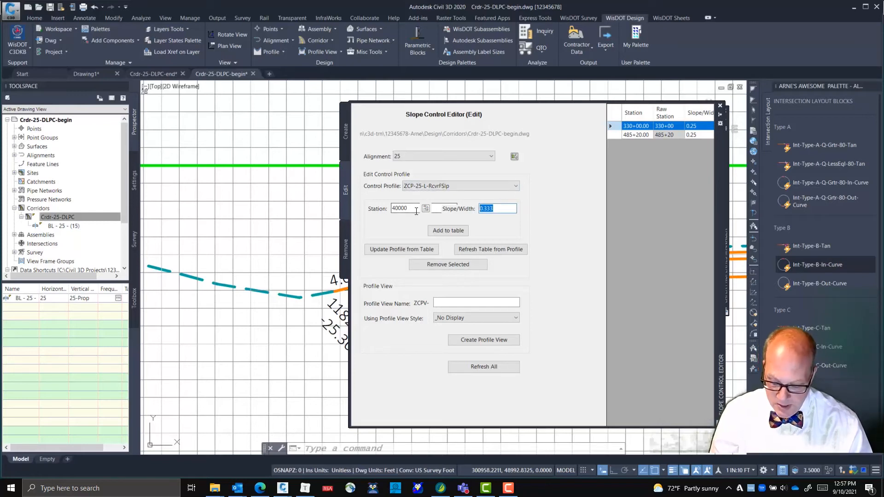
type("0.25")
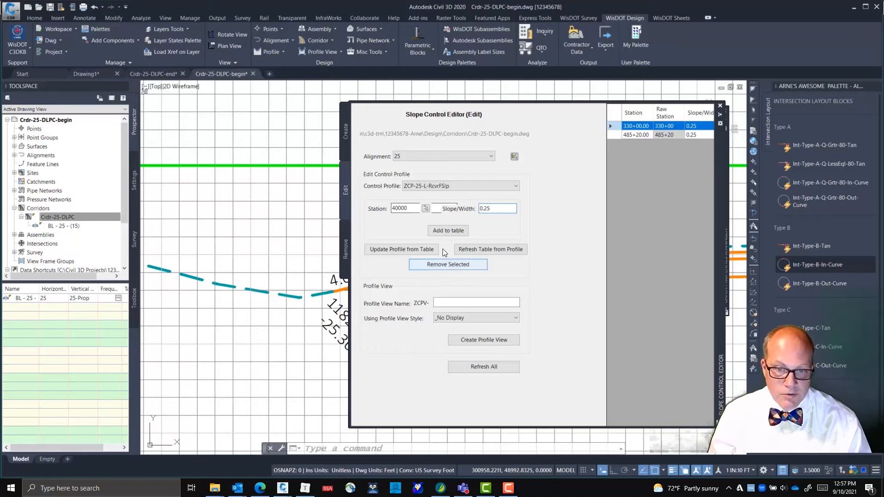
left_click(451, 236)
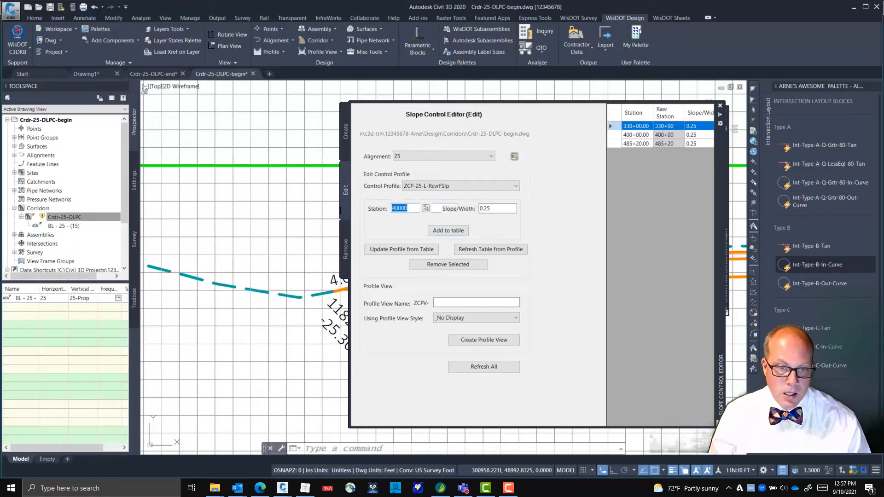
type("39950")
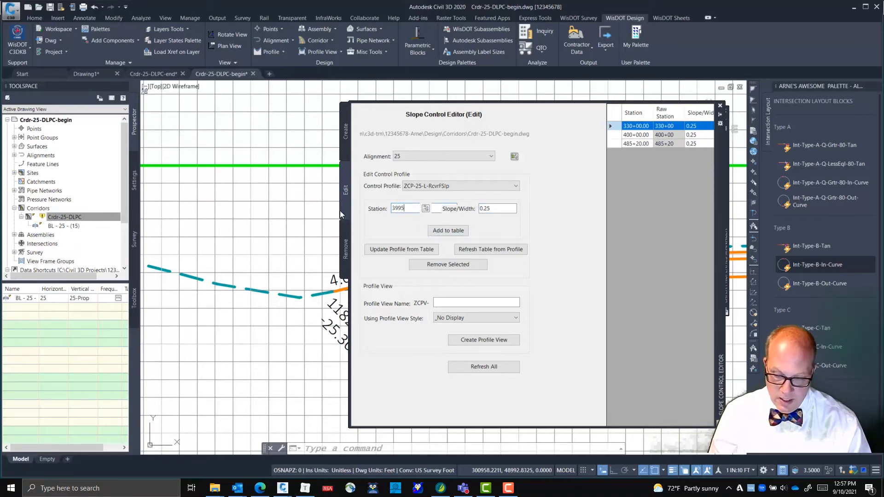
left_click(443, 231)
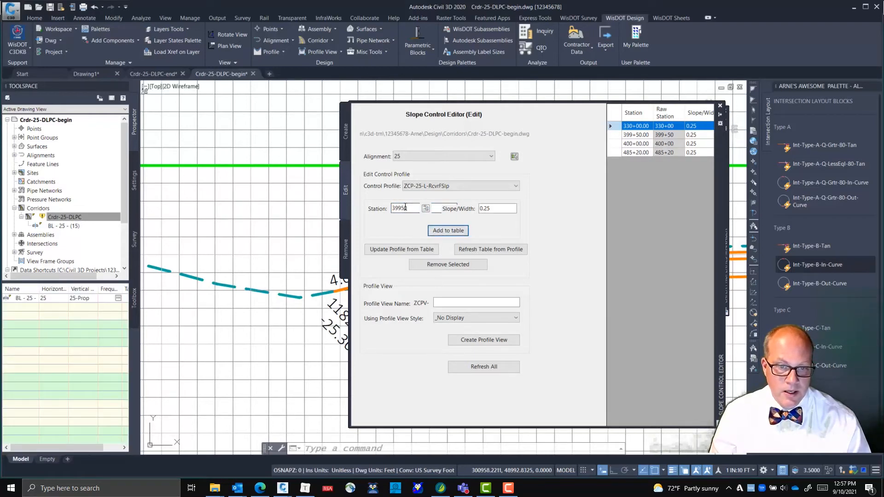
Add station 39975 with slope 0.167 to the ZCP-25-L-RcvrFSlp table and update the profile from the table
left_click_drag(401, 208, 426, 214)
type("75")
left_click(500, 208)
type("0.")
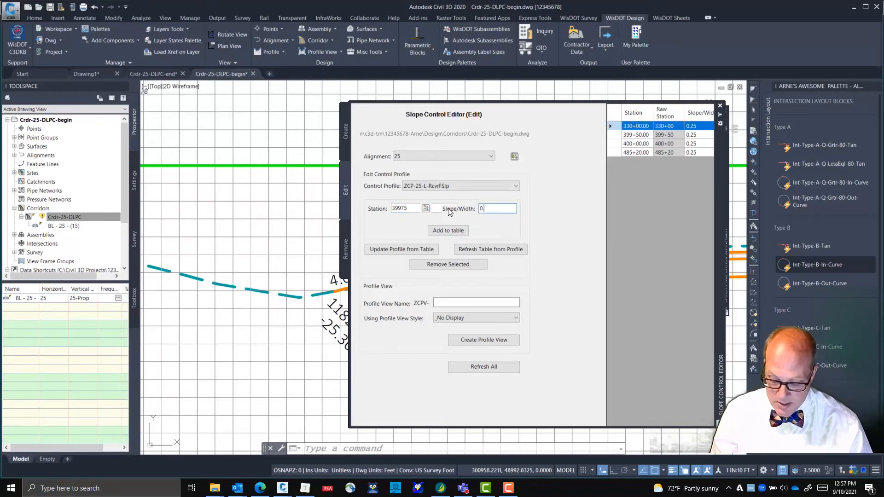
type("167")
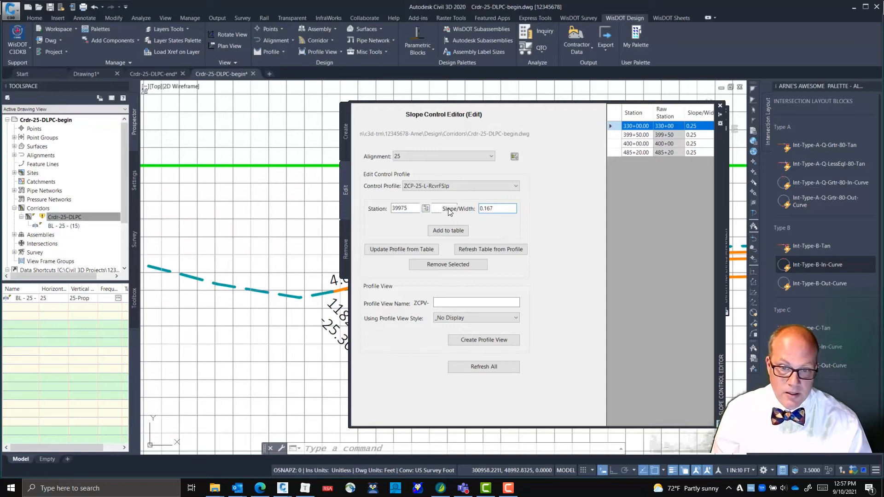
left_click(448, 231)
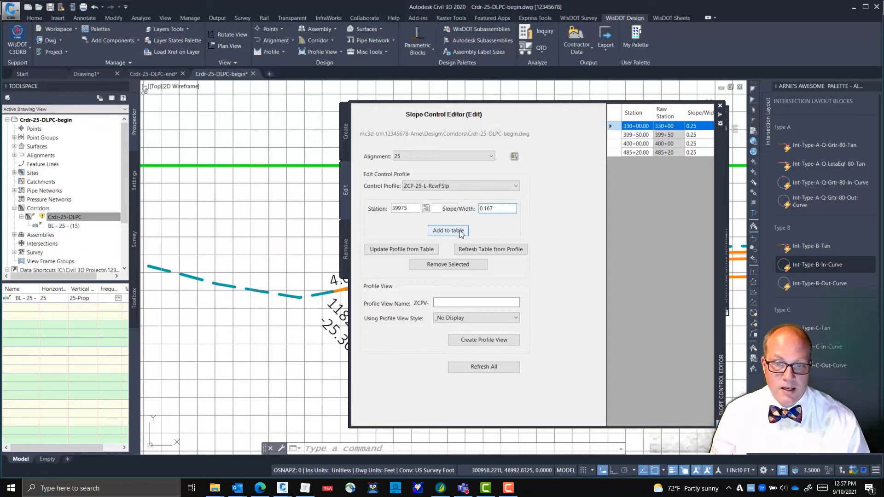
left_click(434, 250)
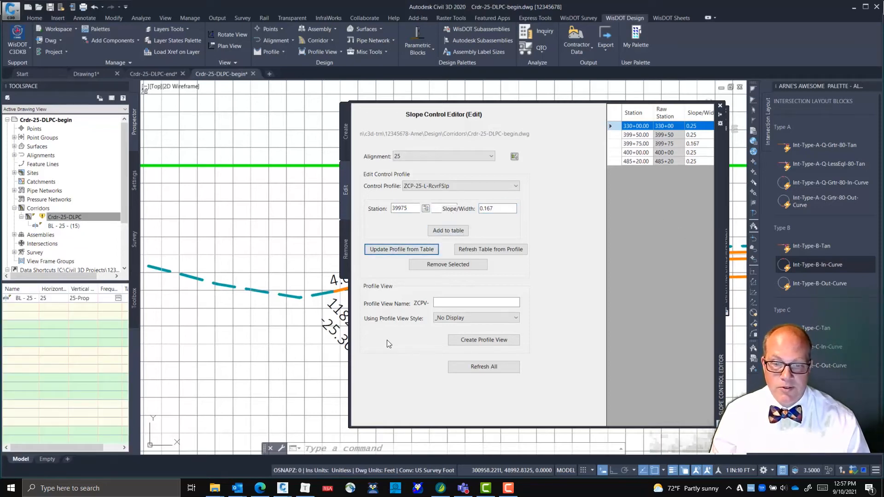
Rebuild corridor Crdr-25-DLPC with the edited left slope control profile and inspect the left slope at station 399+75
left_click(302, 379)
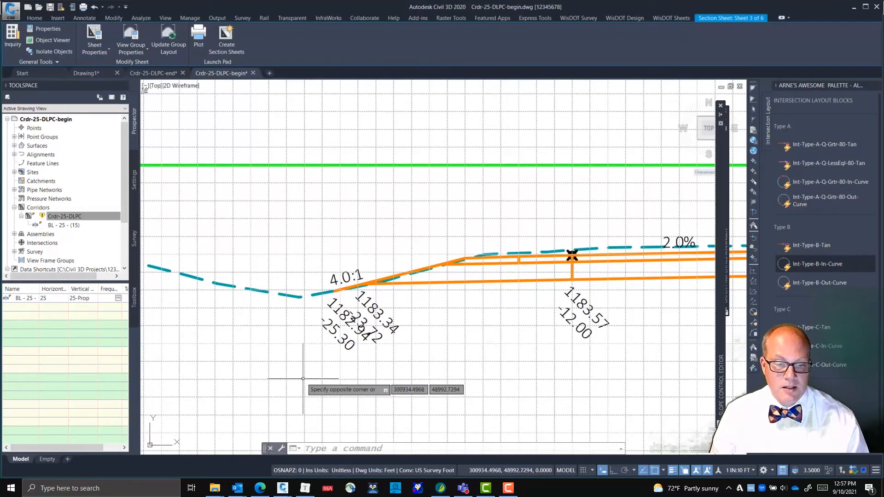
right_click(77, 218)
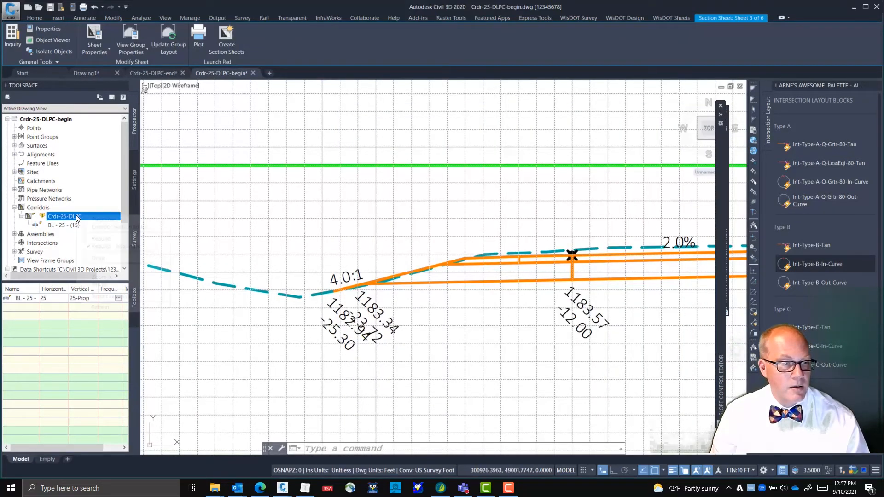
left_click(99, 239)
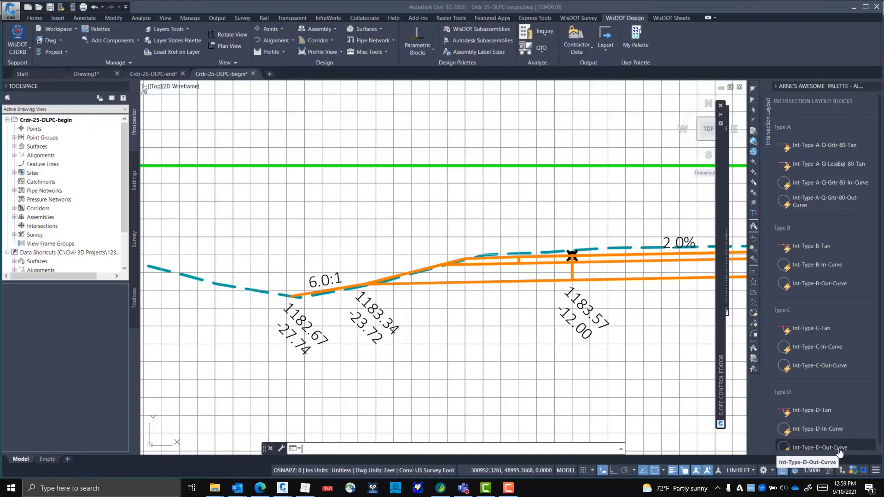
scroll(384, 282, "up", 4)
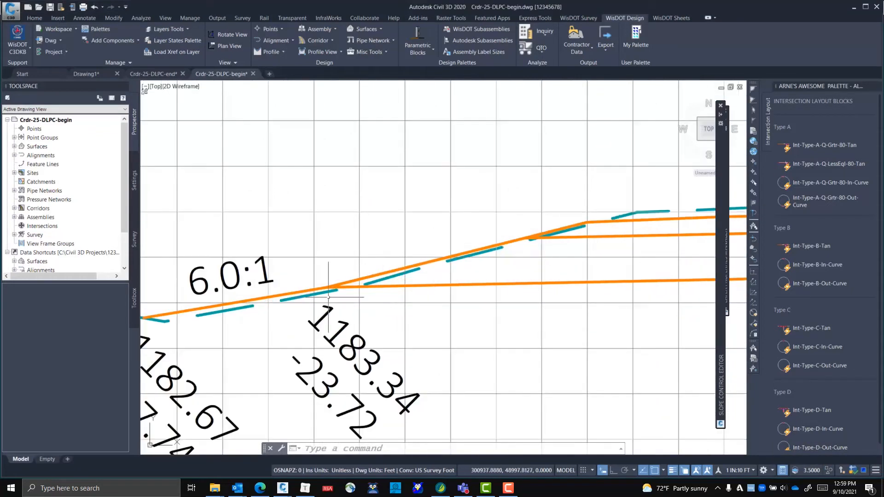
Move from the section at station 399+75 to the one at 400+50 and examine its left ditch and side slopes
mouse_move(331, 286)
scroll(353, 329, "down", 2)
scroll(353, 329, "down", 6)
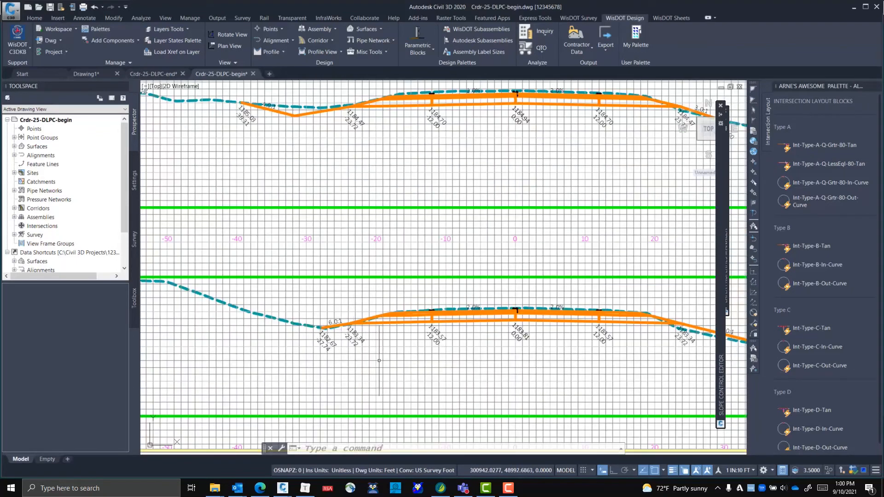
mouse_move(378, 360)
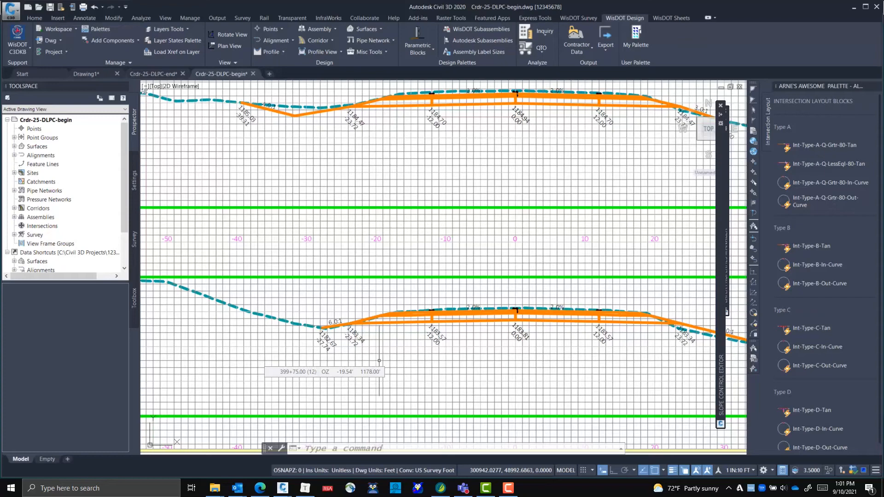
scroll(497, 349, "down", 5)
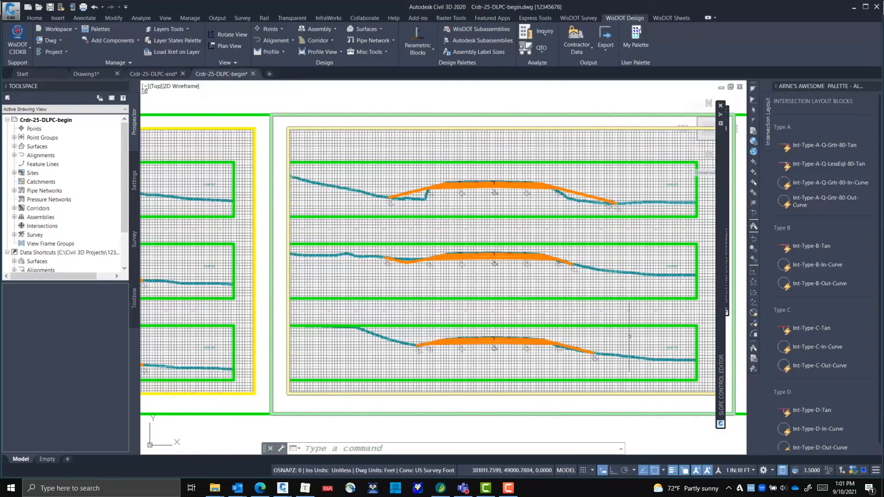
middle_click_drag(564, 309, 468, 289)
scroll(582, 271, "up", 4)
mouse_move(583, 258)
middle_mouse_down()
mouse_move(425, 344)
mouse_move(317, 261)
middle_mouse_up()
middle_click_drag(684, 308, 340, 212)
middle_click_drag(537, 290, 278, 219)
scroll(312, 227, "down", 4)
scroll(416, 229, "up", 2)
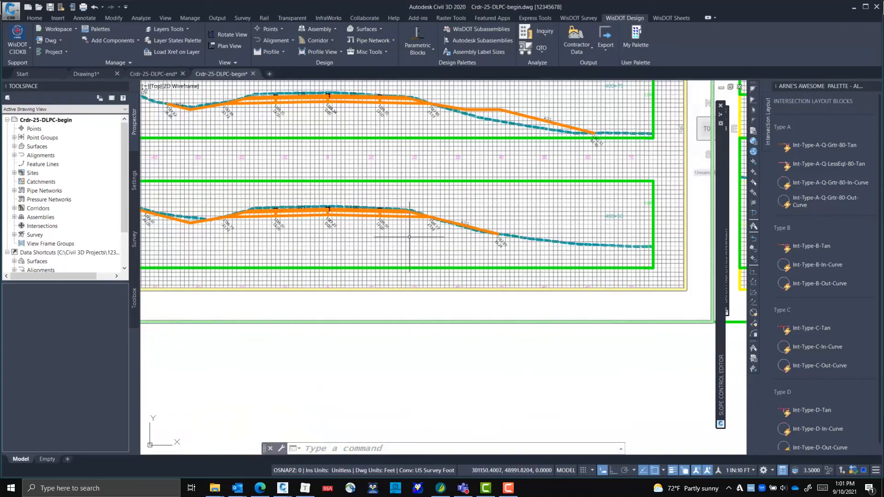
middle_click_drag(297, 265, 499, 291)
scroll(428, 247, "up", 4)
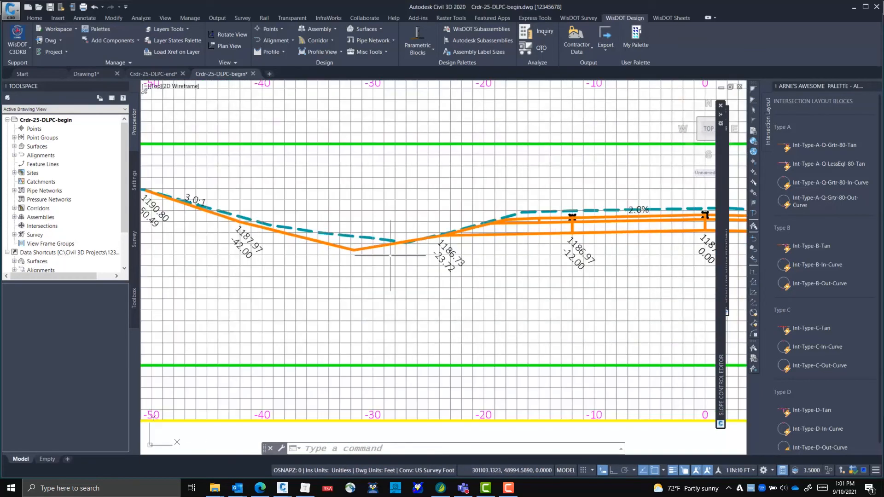
scroll(415, 254, "up", 4)
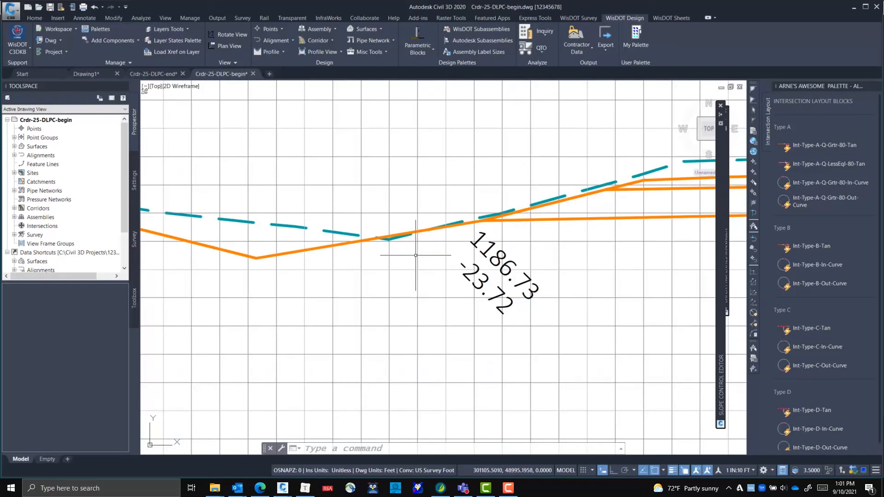
scroll(416, 254, "down", 8)
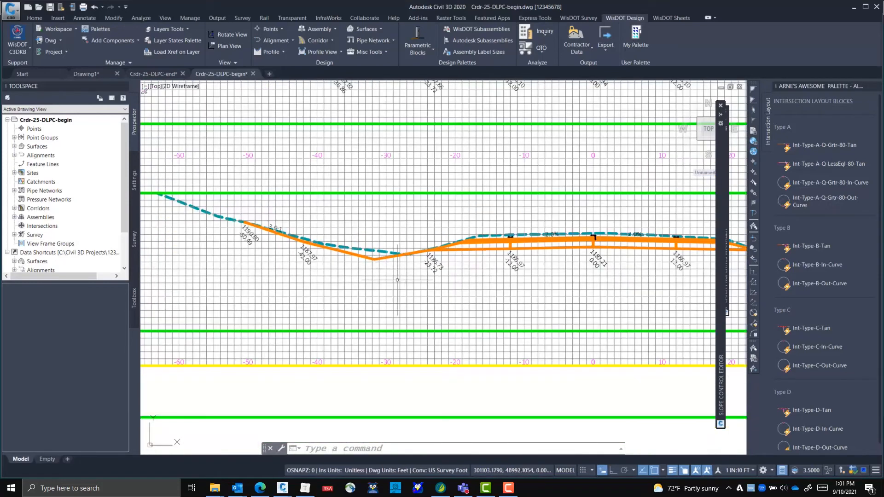
middle_click_drag(475, 277, 90, 253)
middle_click_drag(332, 258, 546, 288)
Choose control profile ZCP-25-L-DFS and add station 40000 with value 1 to its table
mouse_move(720, 259)
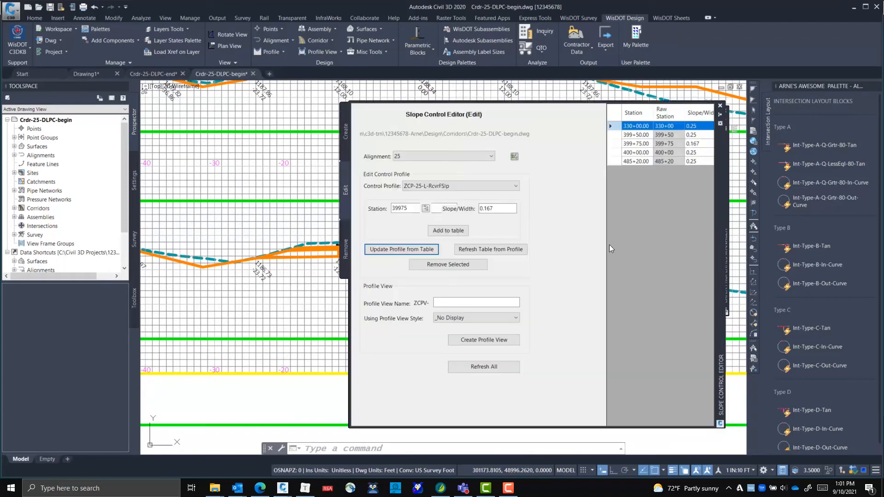
left_click(448, 185)
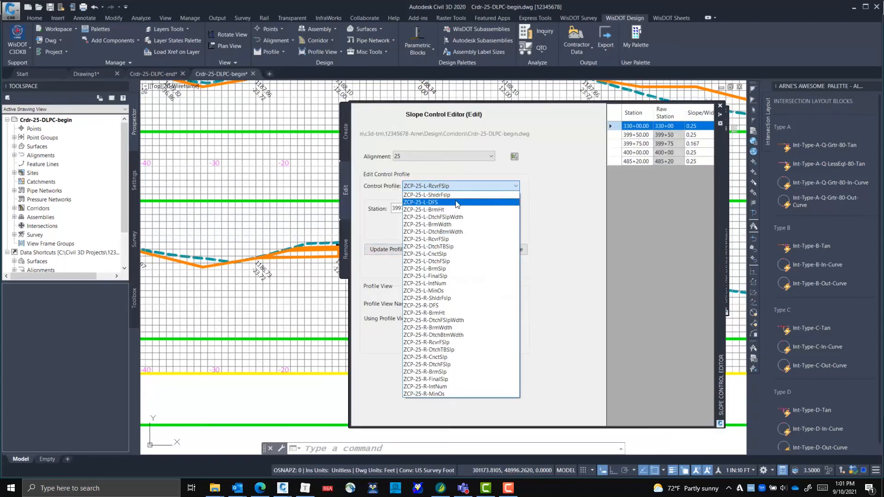
left_click(455, 201)
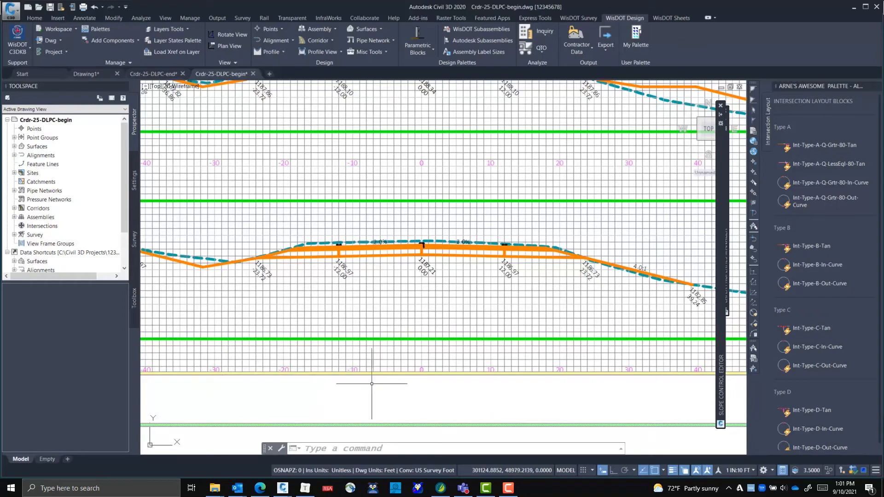
mouse_move(722, 209)
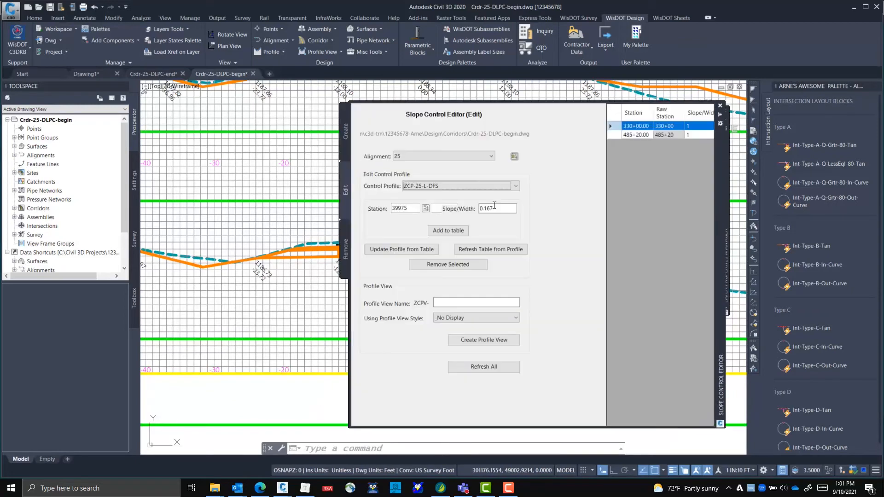
double_click(405, 208)
type("40000")
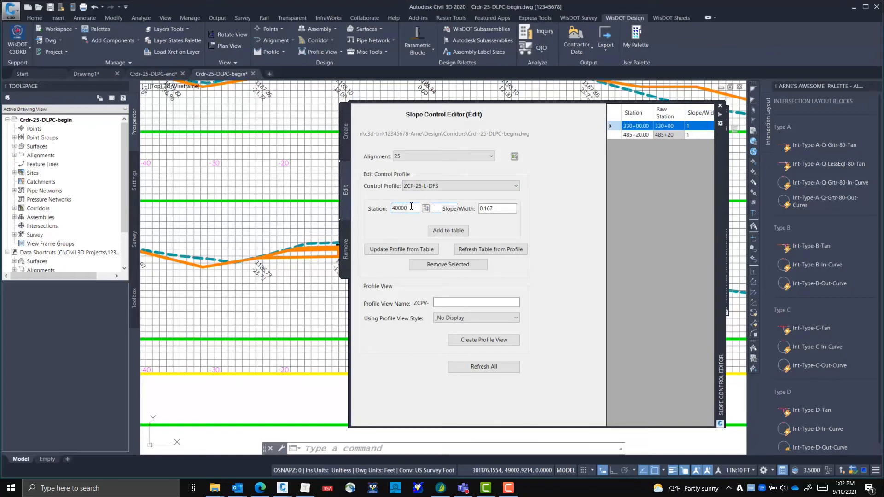
key("Tab")
type("1")
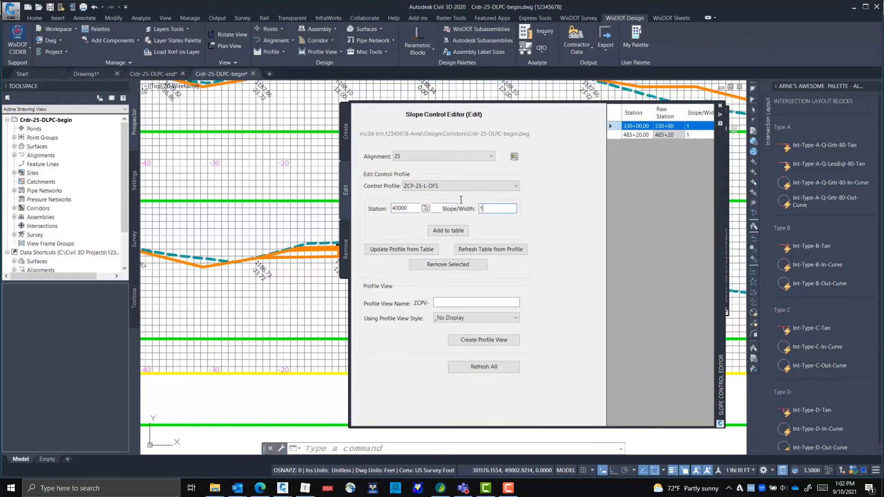
left_click(433, 228)
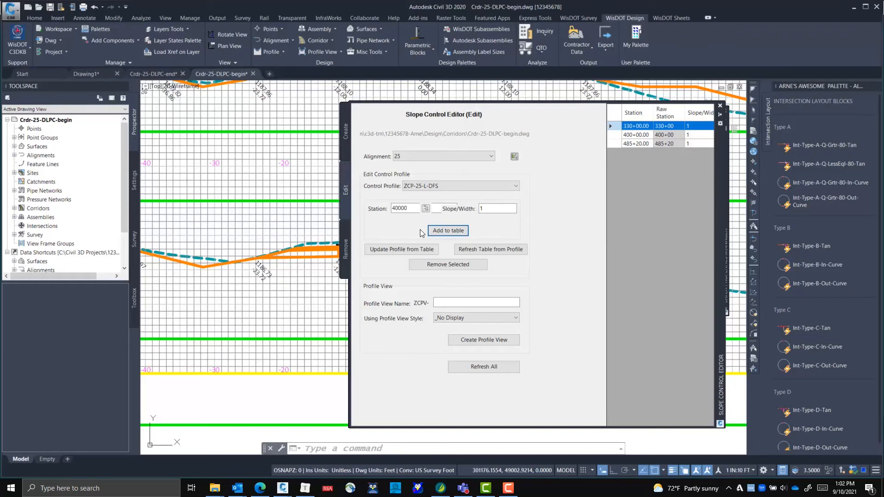
Add station 40075 with value 1 to the ZCP-25-L-DFS table
left_click(414, 208)
key("BackSpace")
key("BackSpace")
type("75")
left_click(449, 232)
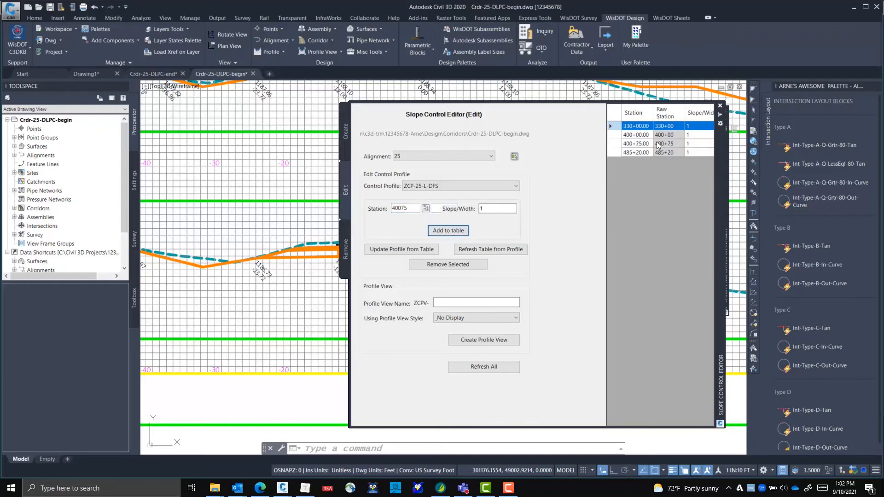
Try to change the 400+00 entry's station to 400+25 directly in the ZCP-25-L-DFS table
left_click(643, 134)
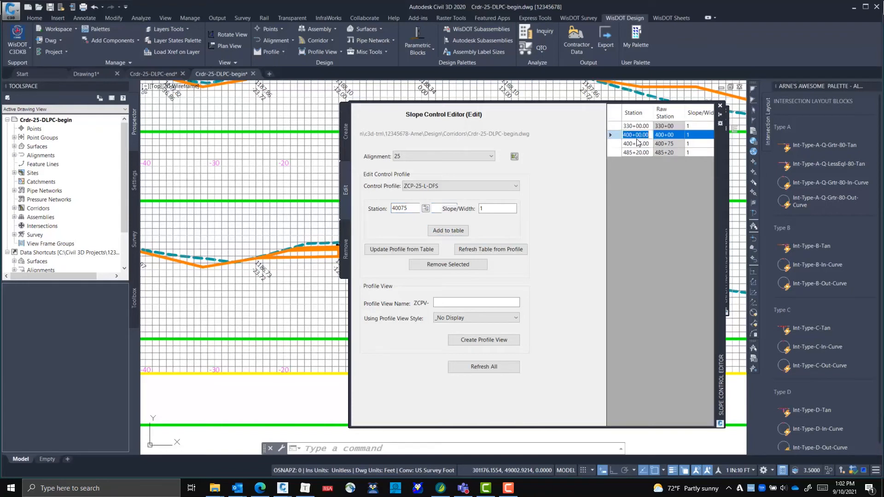
left_click_drag(636, 135, 651, 135)
key("Down")
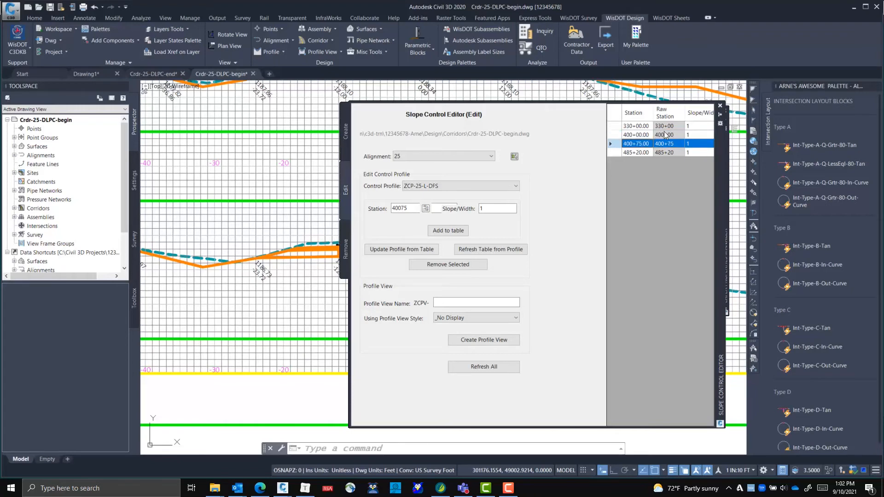
left_click(639, 135)
left_click(638, 135)
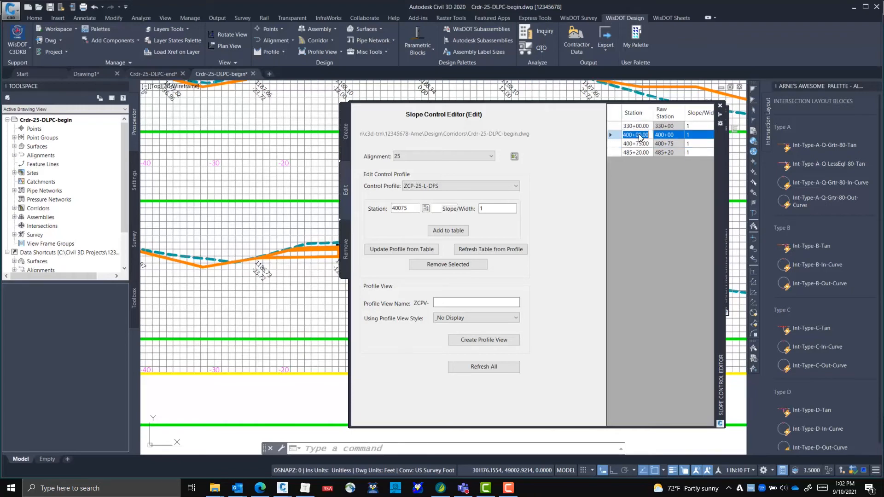
left_click(639, 135)
key("Delete")
key("Delete")
key("Delete")
key("Delete")
key("BackSpace")
type("25")
key("Return")
Add station 40050 with value 1.5 to the ZCP-25-L-DFS table and update the profile from the table
left_click(414, 207)
key("BackSpace")
key("BackSpace")
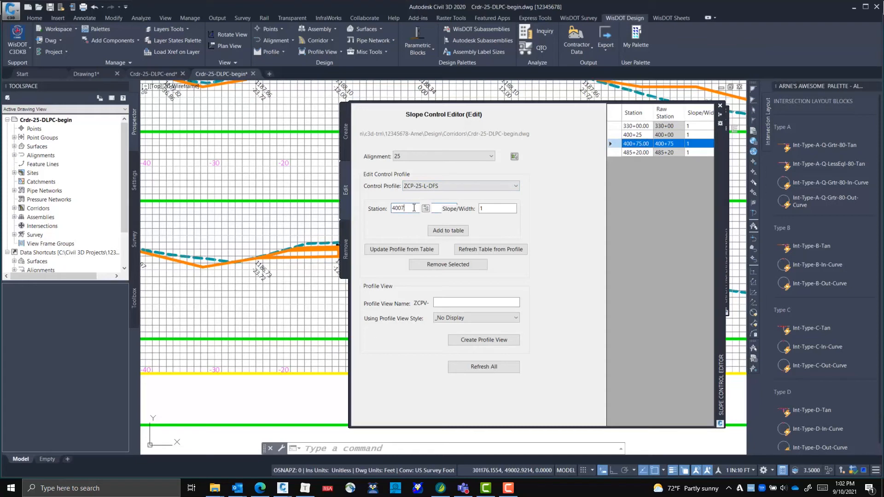
type("50")
left_click(503, 208)
type(".5")
left_click(442, 232)
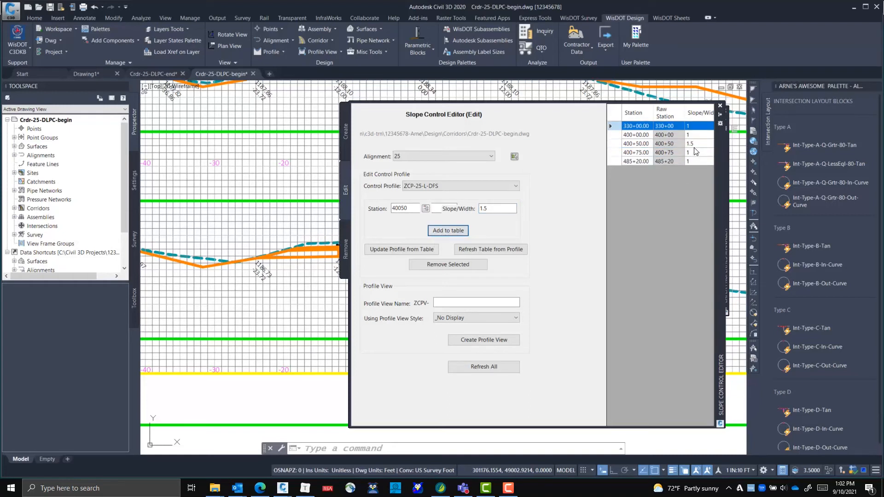
left_click(407, 250)
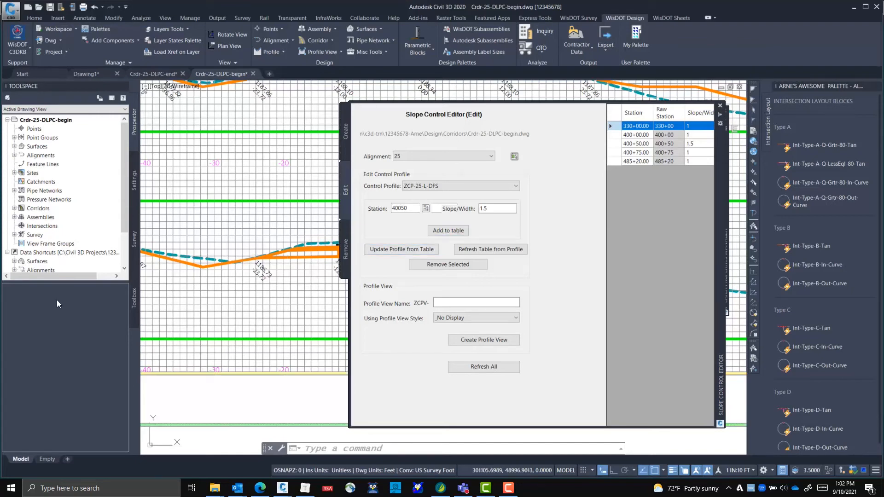
Rebuild corridor Crdr-25-DLPC, dismiss the event list and inspect the left slope at station 400+50
left_click(14, 208)
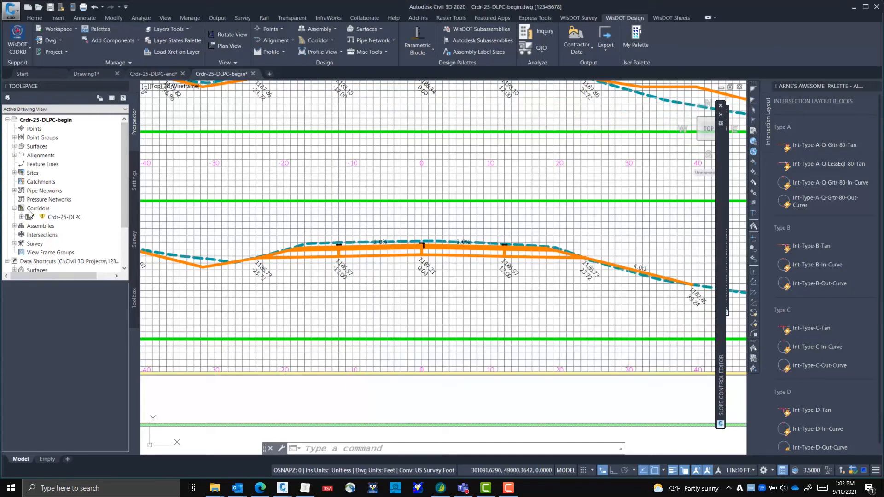
right_click(70, 217)
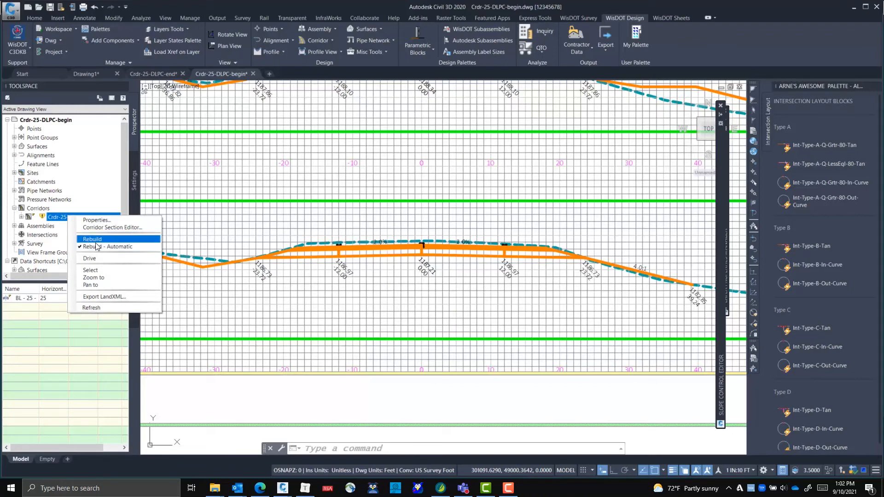
left_click(101, 244)
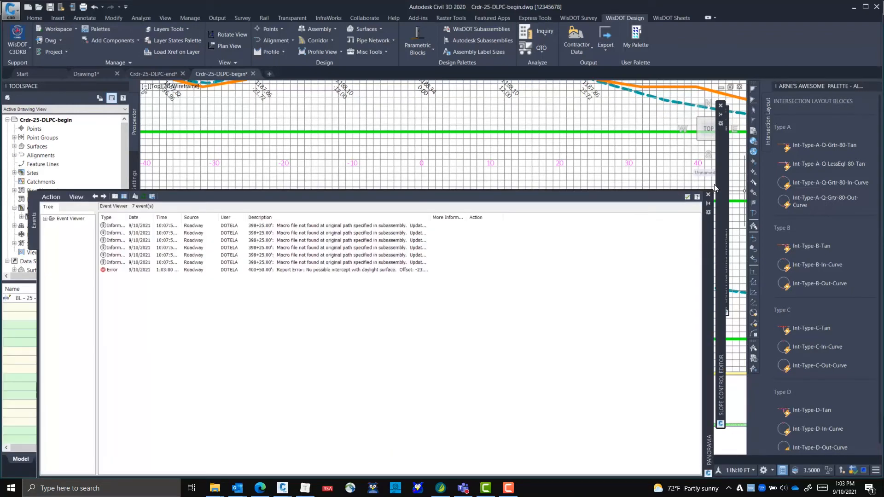
left_click(686, 197)
middle_click_drag(283, 293, 428, 304)
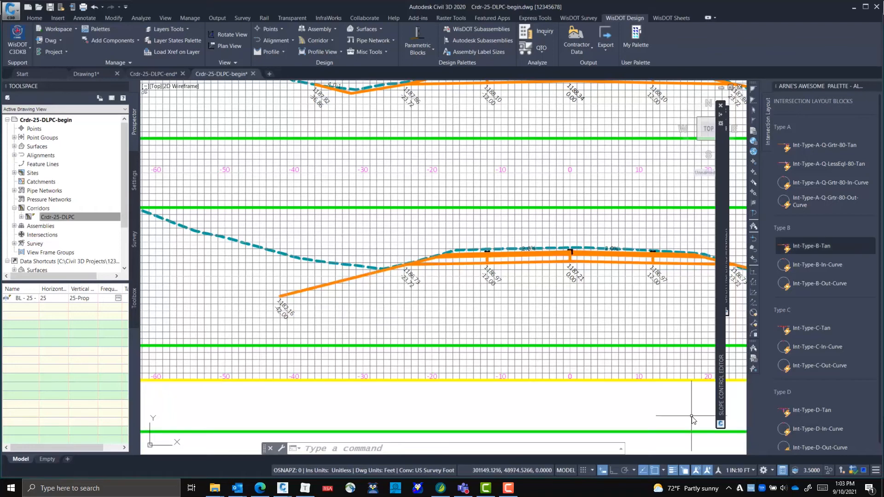
Choose control profile ZCP-25-L-RcvrFSlp and add station 40050 with slope 0.167 to its table
mouse_move(721, 152)
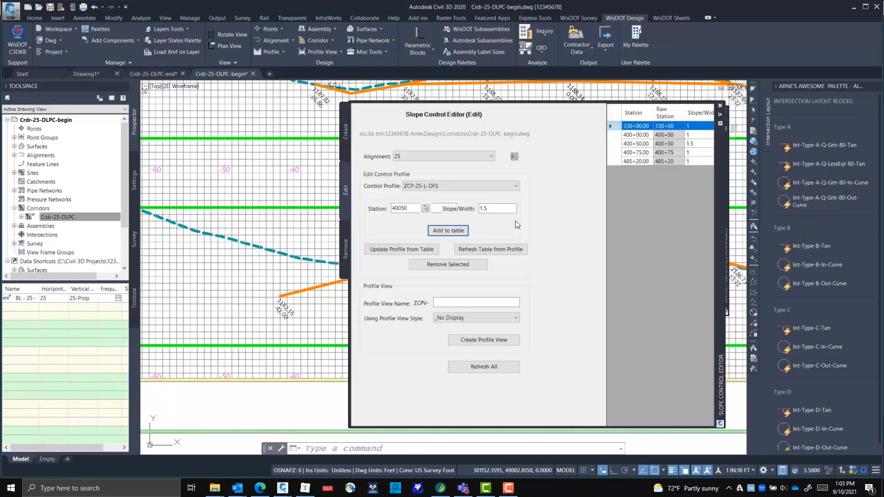
left_click(442, 185)
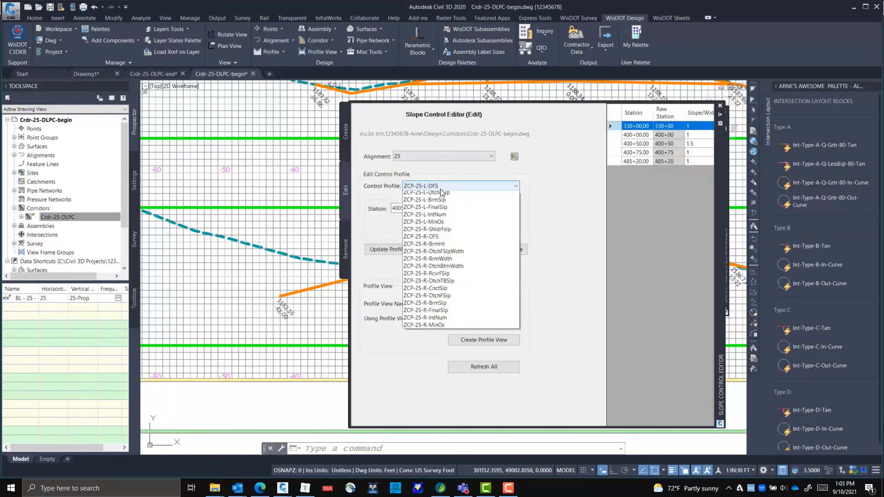
left_click(450, 239)
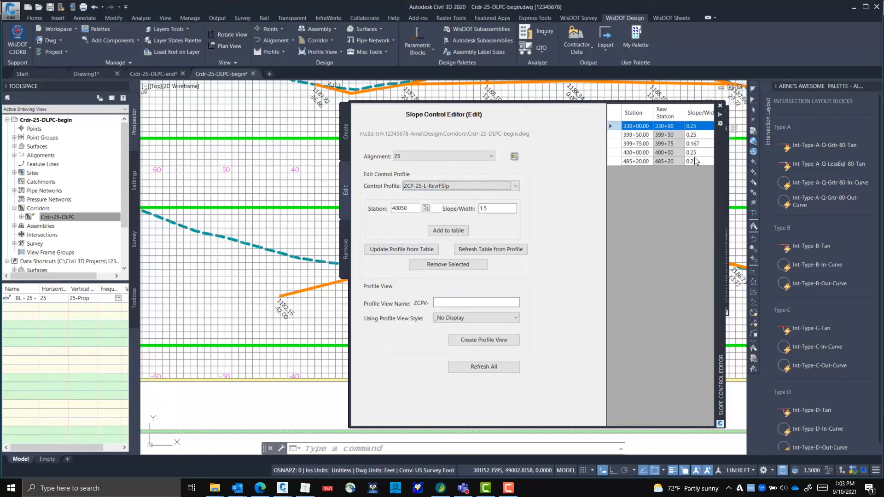
left_click(415, 208)
left_click(515, 209)
type("0.167")
left_click(447, 231)
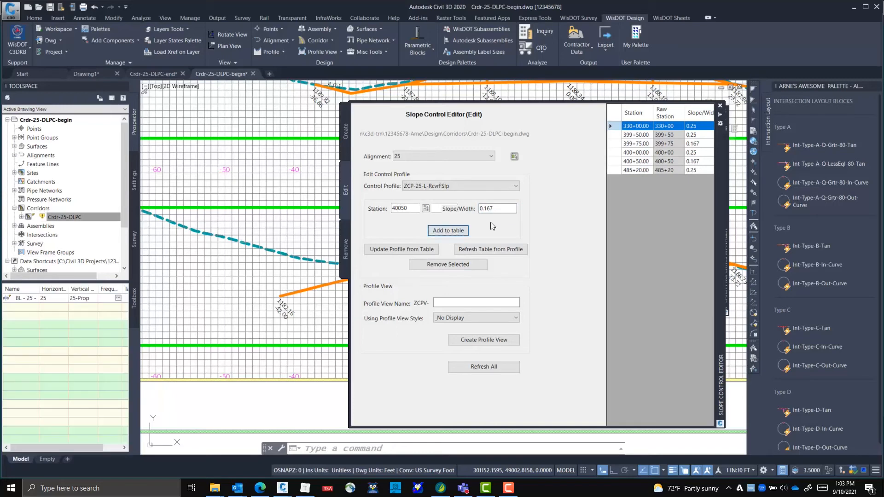
Add station 40025 with slope 0.25 to the ZCP-25-L-RcvrFSlp table
left_click(400, 207)
key("BackSpace")
key("BackSpace")
type("25")
key("Tab")
type("0.25")
left_click(438, 231)
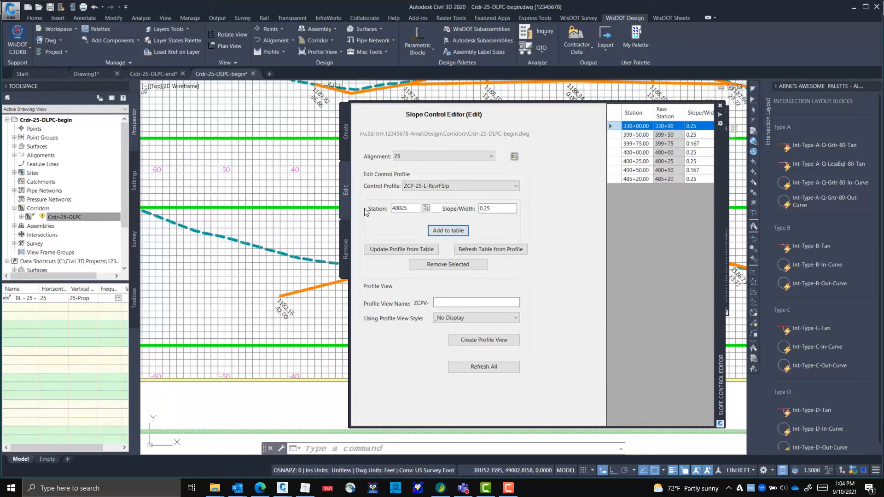
left_click_drag(402, 209, 404, 210)
left_click(425, 208)
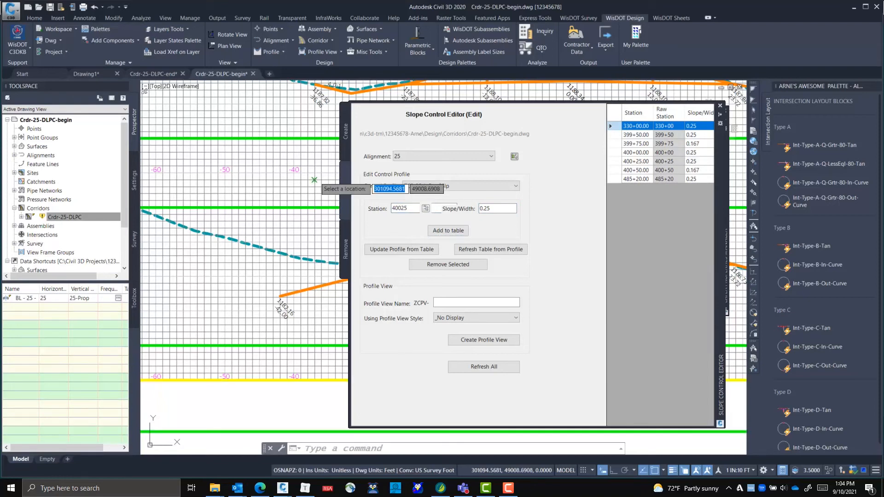
type("75")
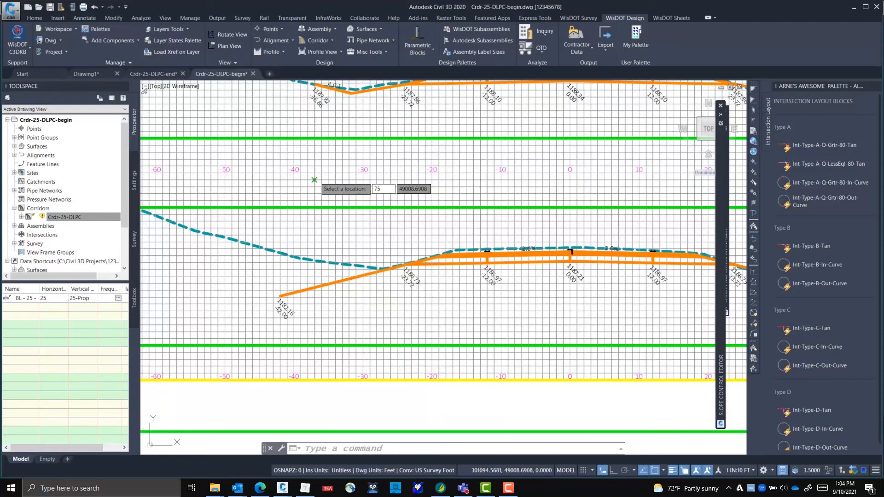
key("Return")
Add station 40075 with slope 0.25 to the ZCP-25-L-RcvrFSlp table and update the profile from the table
left_click(410, 208)
key("BackSpace")
key("BackSpace")
type("75")
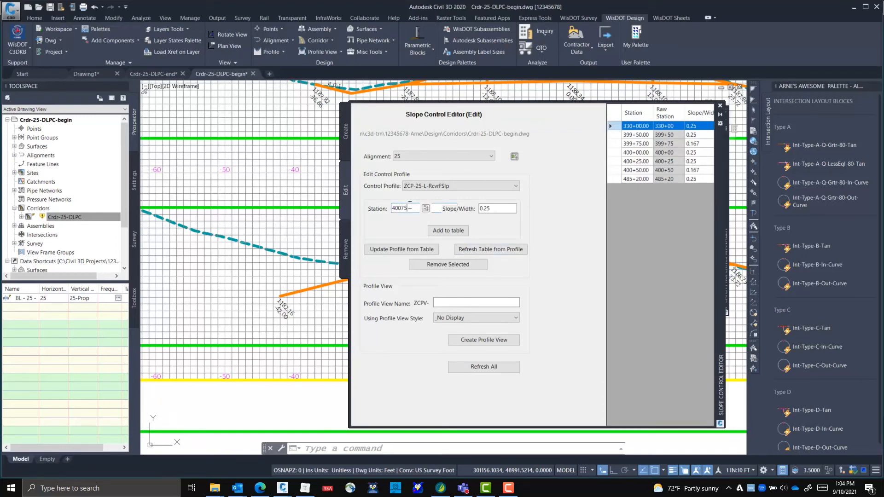
left_click(465, 228)
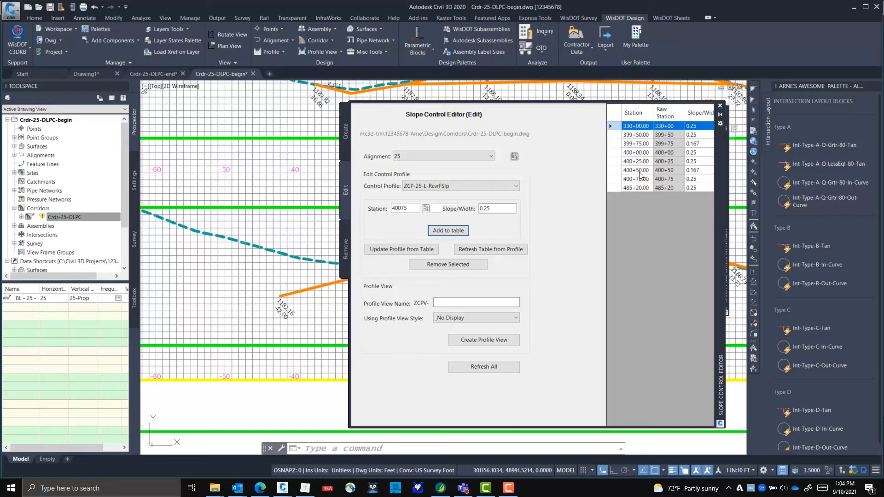
left_click(428, 252)
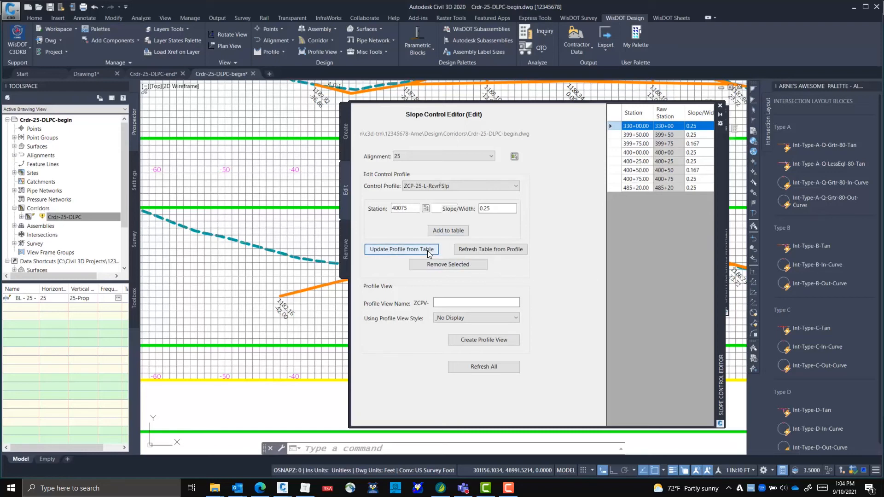
Rebuild corridor Crdr-25-DLPC and inspect the left recoverable foreslope in the section at station 400+50
right_click(59, 217)
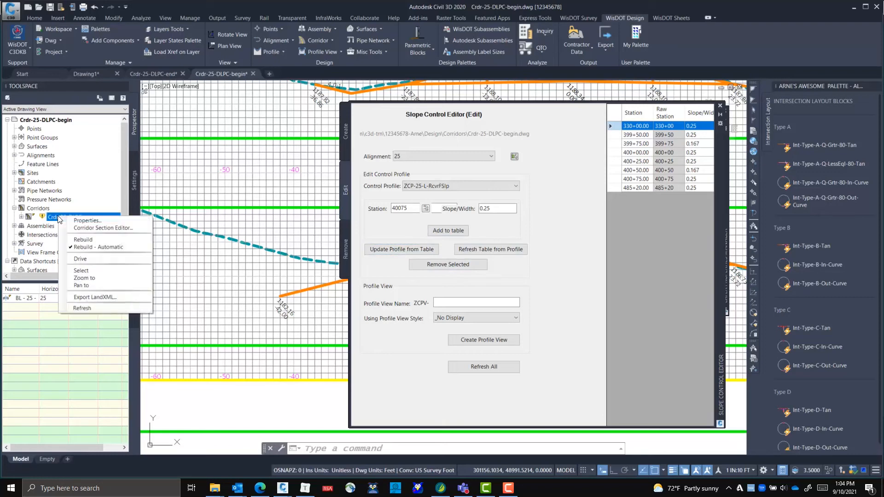
left_click(82, 240)
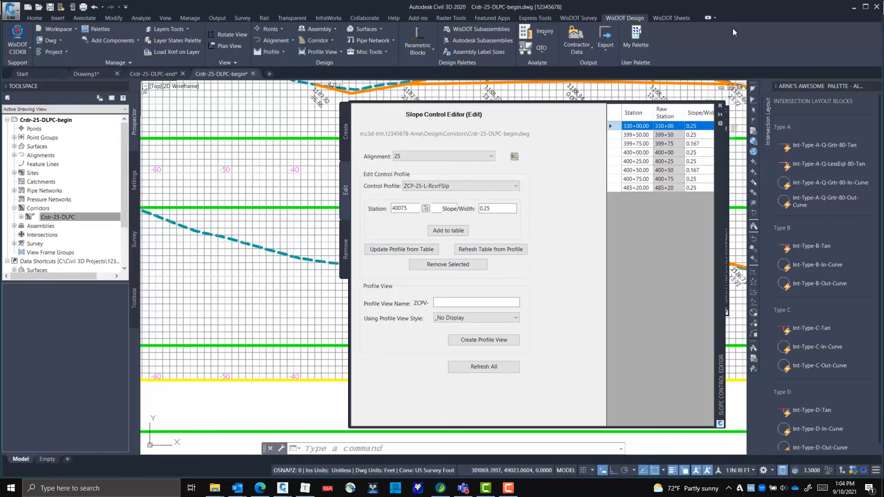
left_click(723, 117)
scroll(409, 266, "up", 3)
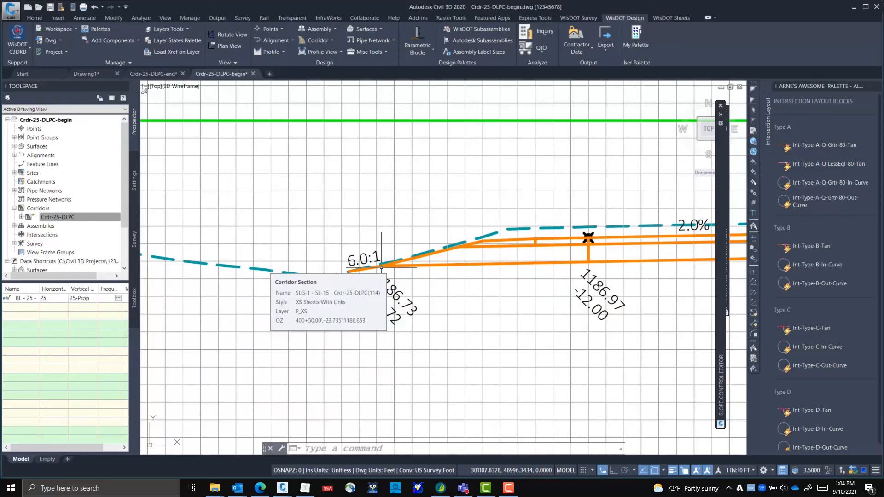
Examine the cross sections from station 400+00 back to 398+50 for the ditch and fill slope conditions
scroll(381, 266, "down", 1)
scroll(360, 306, "down", 6)
middle_click_drag(266, 275, 468, 332)
middle_click_drag(384, 319, 409, 320)
scroll(412, 249, "up", 5)
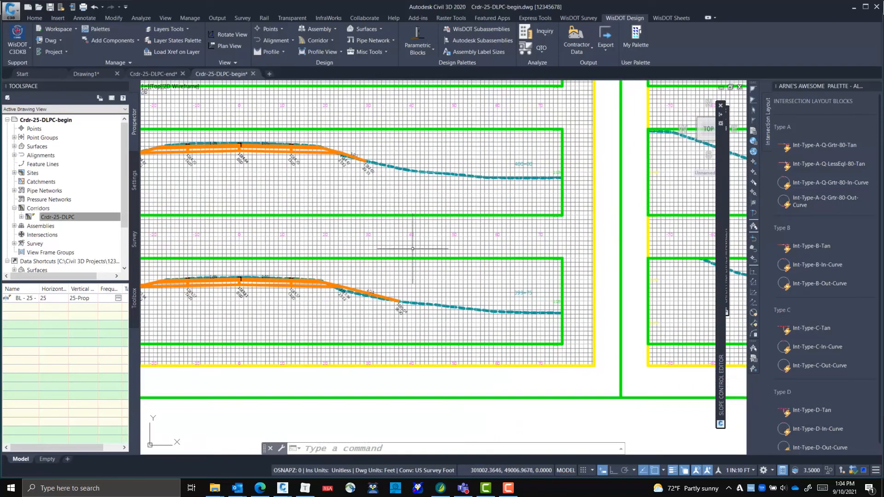
middle_click_drag(258, 253, 523, 257)
scroll(322, 258, "down", 6)
scroll(233, 254, "up", 2)
middle_click_drag(232, 253, 361, 249)
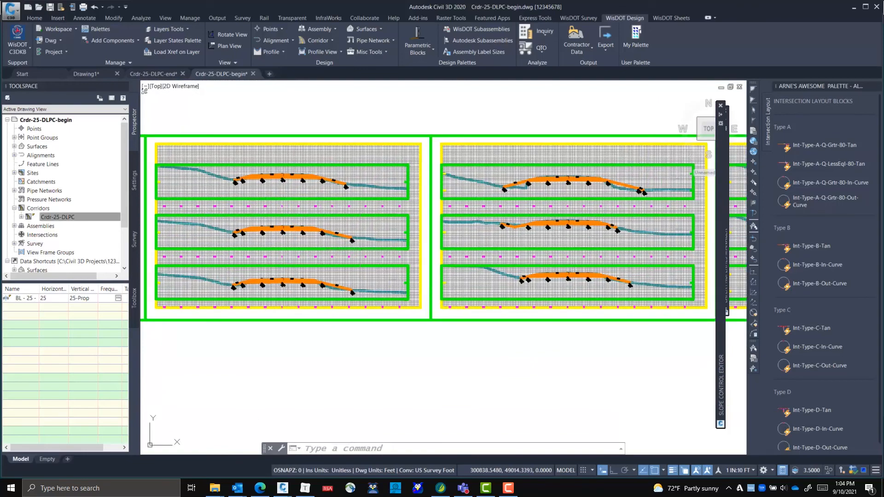
scroll(319, 238, "up", 4)
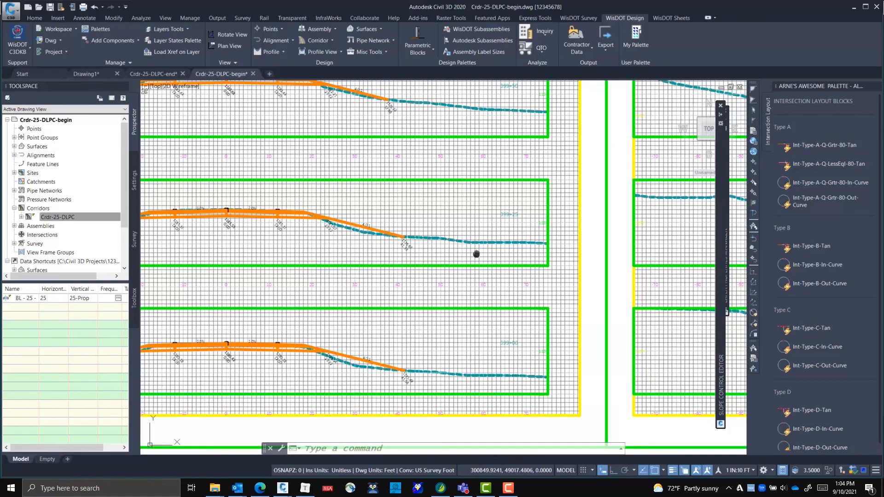
middle_click_drag(477, 254, 592, 200)
middle_click_drag(251, 283, 579, 232)
middle_click_drag(294, 180, 532, 325)
middle_click_drag(433, 247, 494, 304)
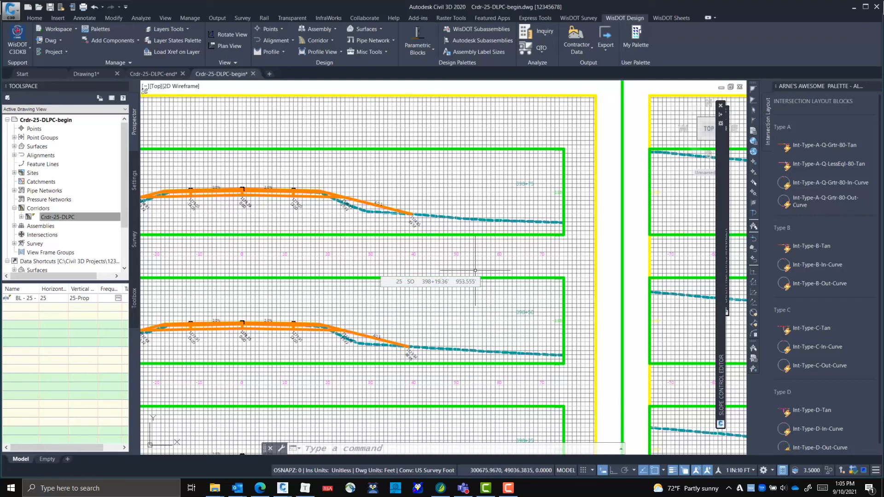
middle_click_drag(331, 224, 498, 227)
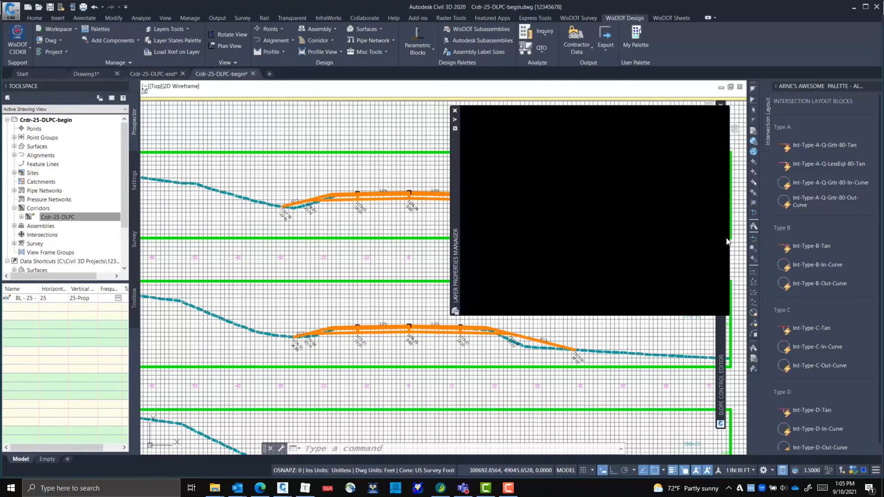
Choose control profile ZCP-25-L-DFS for editing in the Slope Control Editor
mouse_move(721, 235)
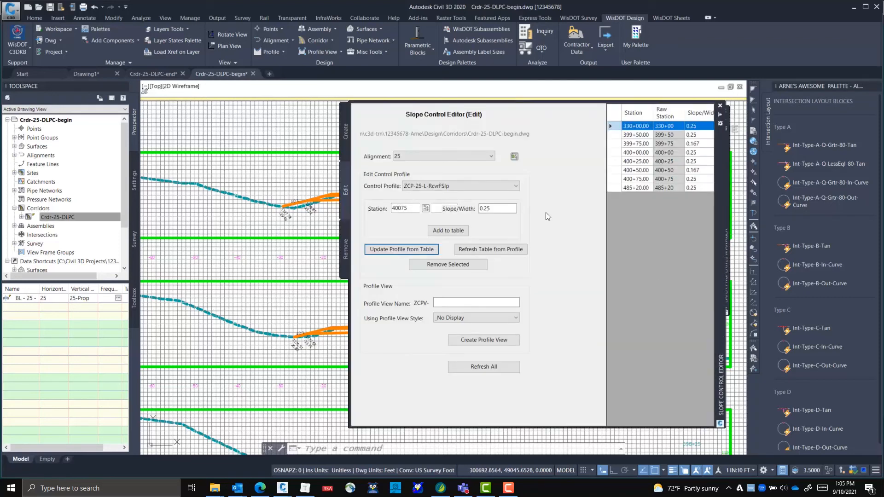
left_click(479, 186)
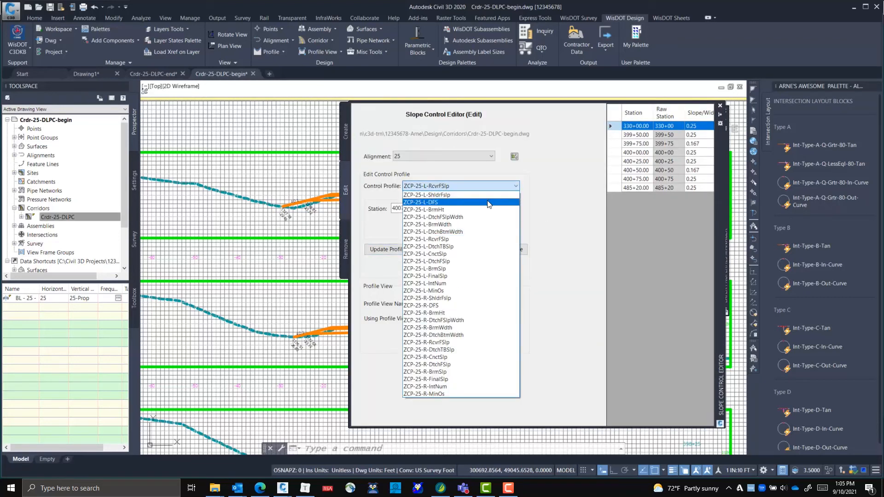
left_click(487, 203)
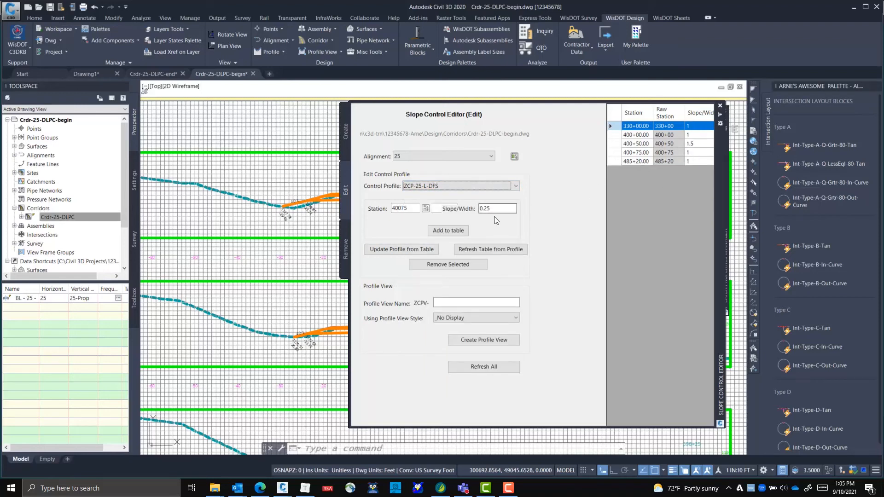
left_click(425, 209)
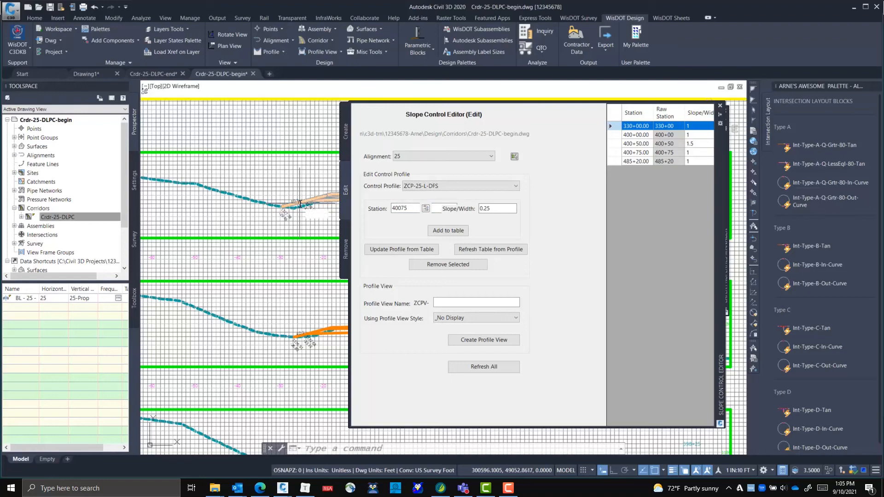
type("398")
key("Escape")
key("alt+Tab")
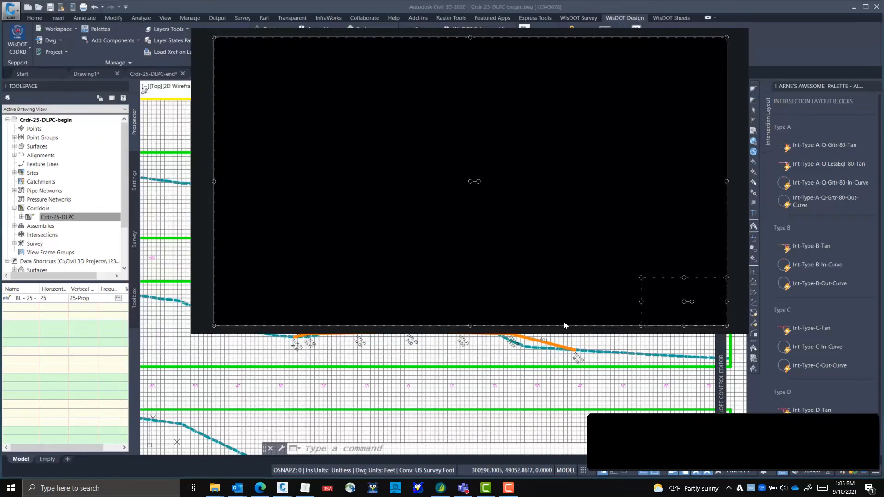
key("alt+Tab")
key("alt+Tab")
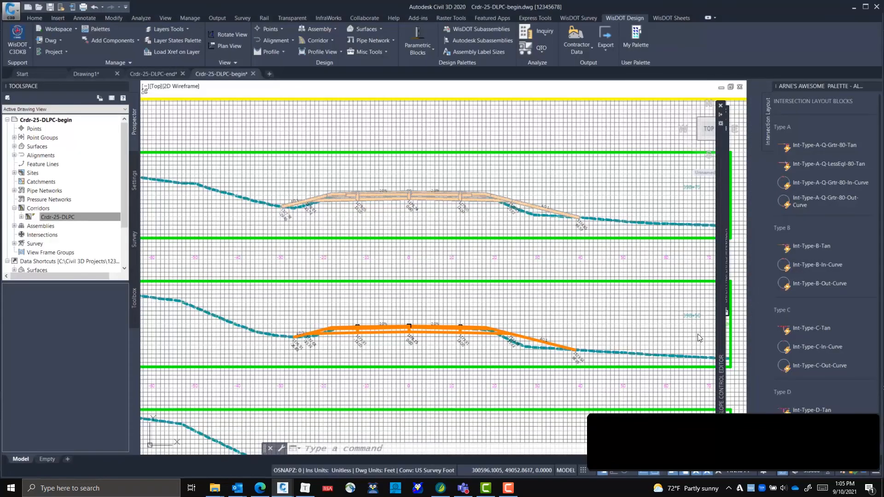
Add station 39850 with value 1 to the ZCP-25-L-DFS table
mouse_move(718, 340)
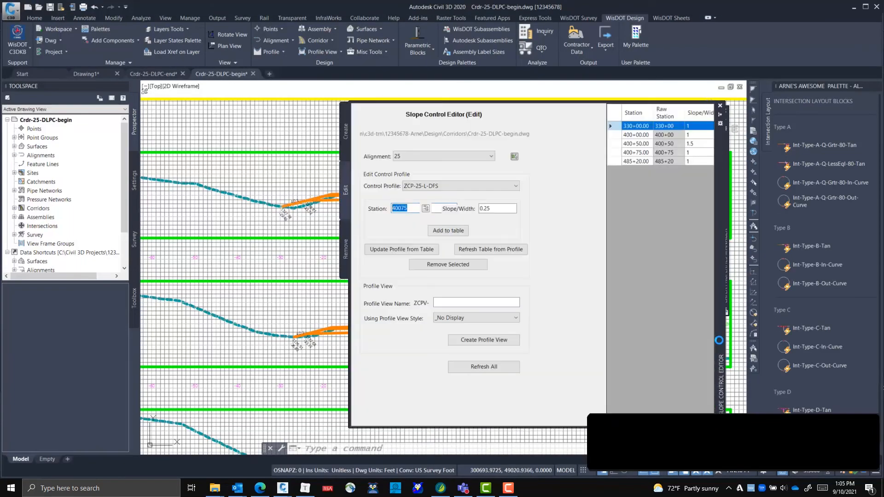
left_click(420, 214)
double_click(419, 213)
type("39850")
key("Tab")
key("Tab")
type("1")
left_click(433, 232)
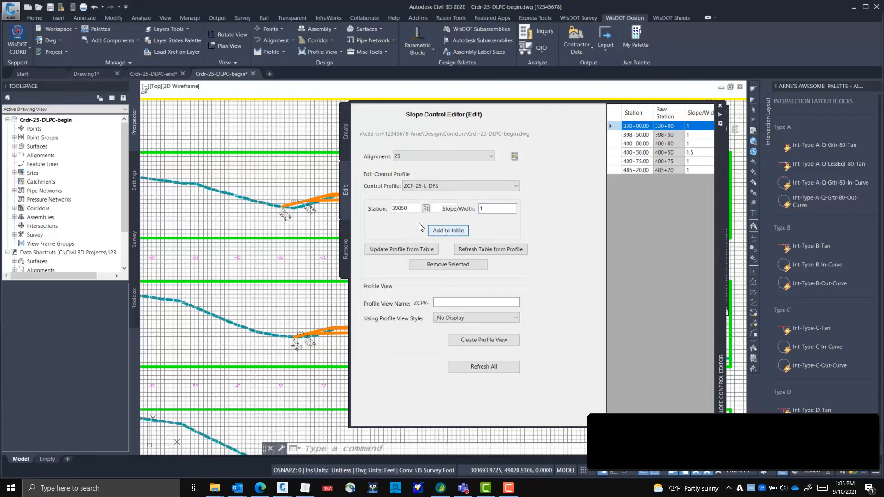
Add station 39900 with value 1 to the ZCP-25-L-DFS table
double_click(399, 209)
type("399")
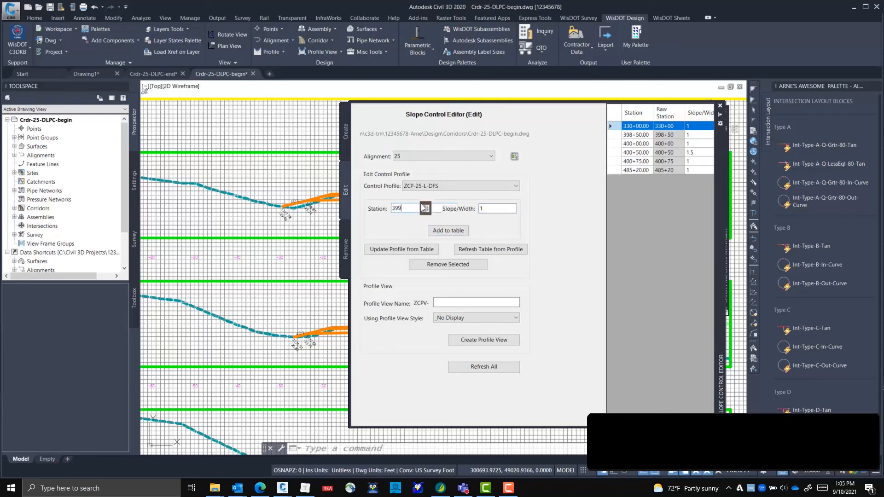
type("00")
left_click(440, 232)
Add station 39875 with value 0.5 to the ZCP-25-L-DFS table and update the profile from the table
left_click_drag(399, 208, 466, 210)
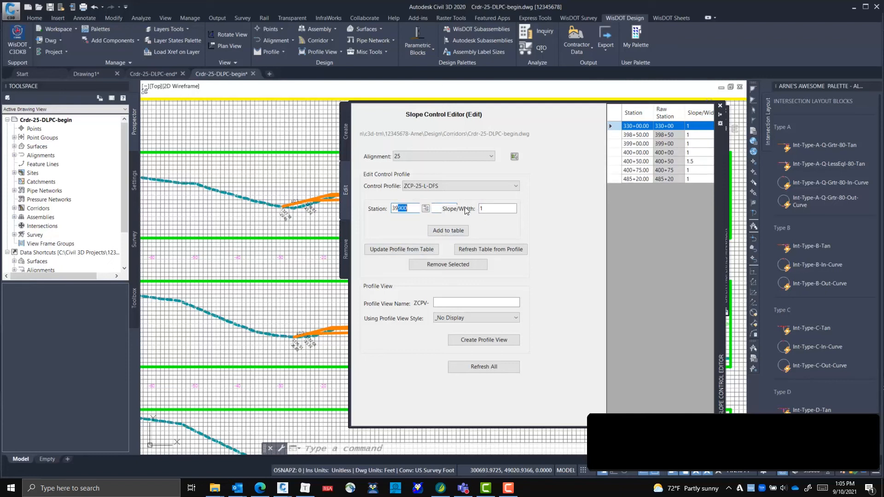
type("875")
double_click(508, 209)
type("0.5")
left_click(451, 233)
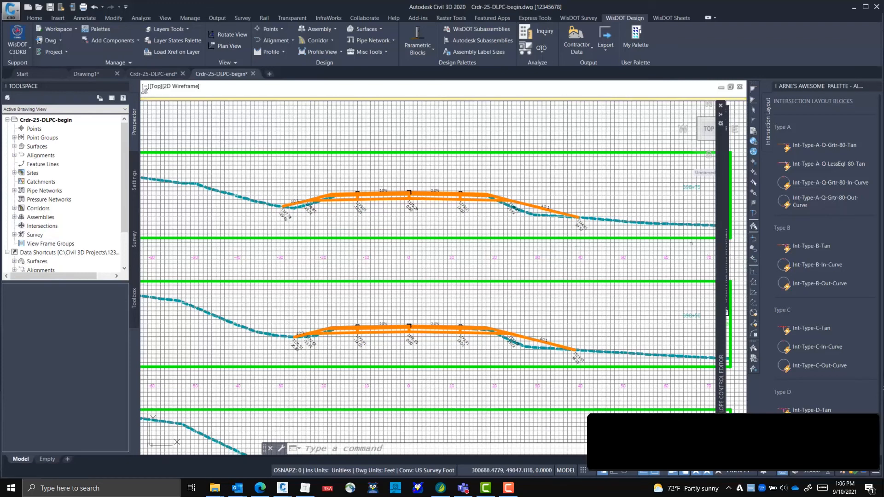
mouse_move(711, 251)
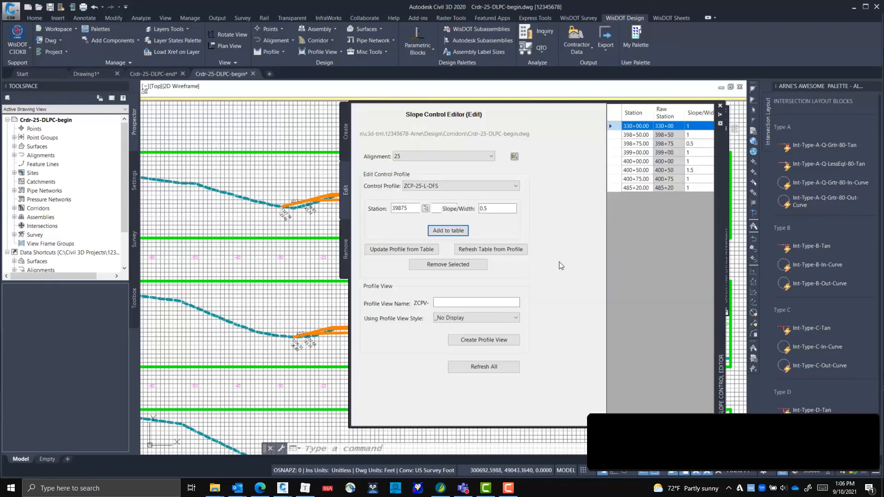
left_click(418, 251)
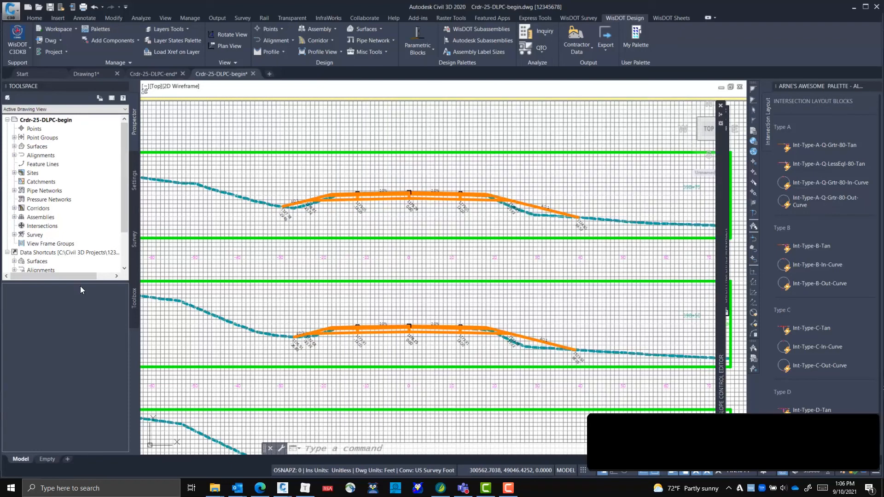
Expand the corridor collection and rebuild corridor Crdr-25-DLPC with the edited ditch fill switch profile
left_click(14, 208)
right_click(58, 224)
right_click(59, 211)
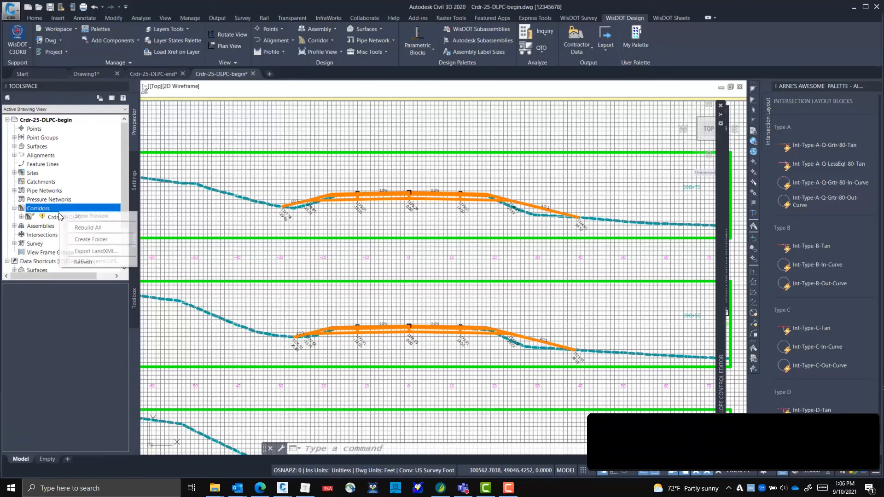
right_click(52, 218)
left_click(74, 240)
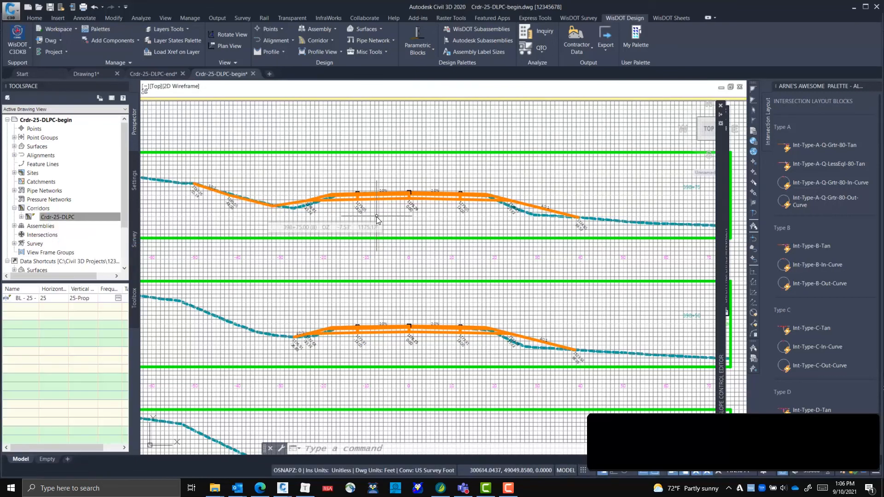
Examine the left ditch in the section at station 398+75, followed by the corridor in plan
scroll(306, 225, "up", 4)
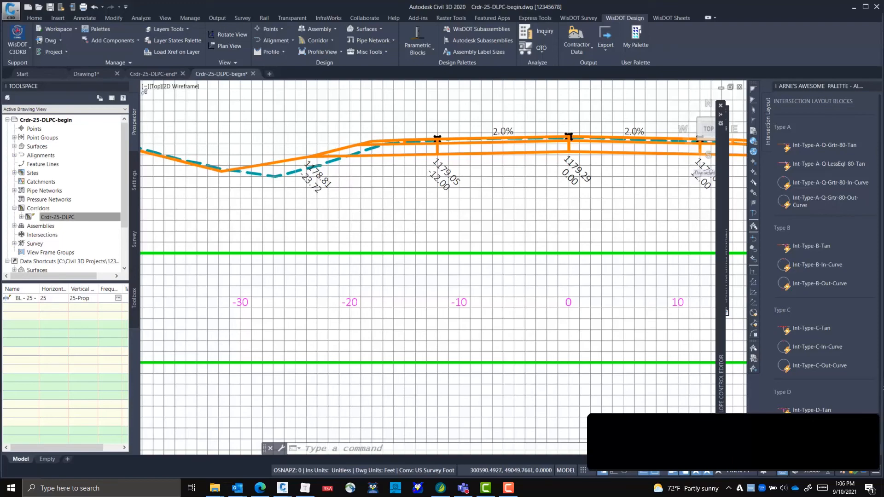
scroll(340, 271, "down", 4)
scroll(338, 267, "up", 2)
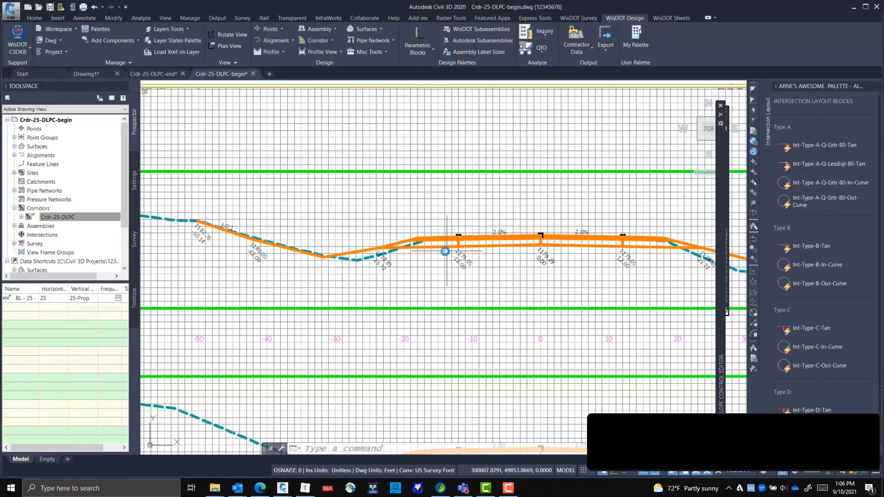
scroll(346, 277, "down", 5)
middle_click_drag(523, 308, 396, 333)
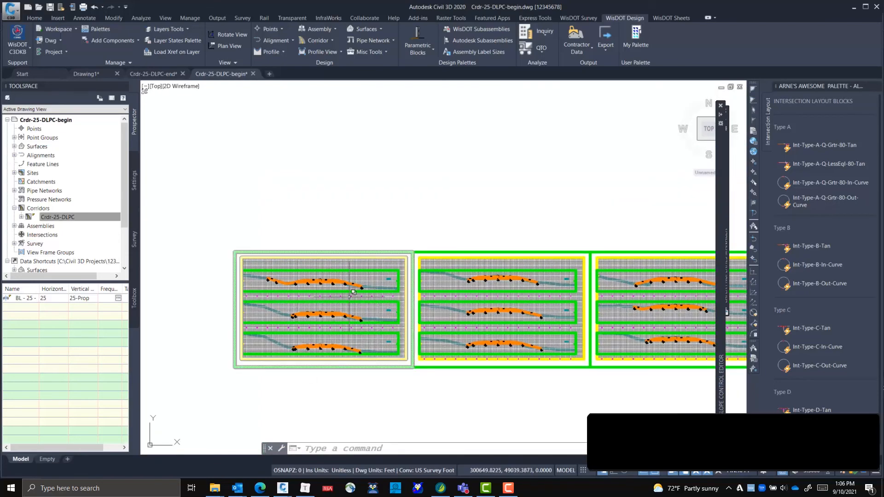
scroll(254, 237, "down", 5)
middle_click_drag(254, 237, 399, 301)
scroll(395, 198, "up", 5)
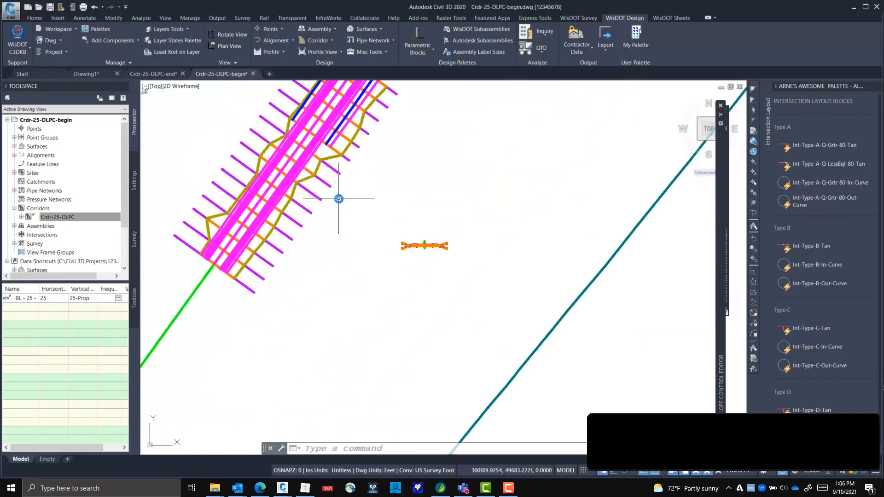
mouse_move(298, 196)
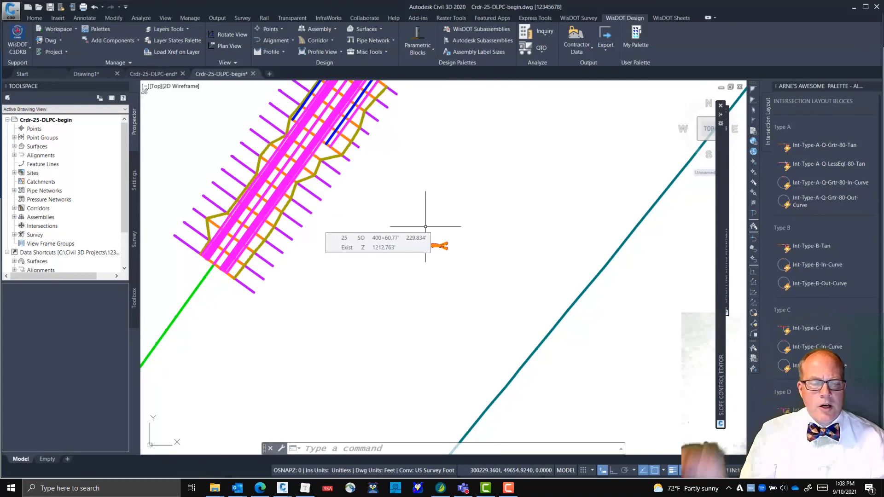
Switch to the browser's DaylightProfileControlled help page and expand its collapsed sections
key("alt+Tab")
key("alt+Tab")
key("alt+Tab")
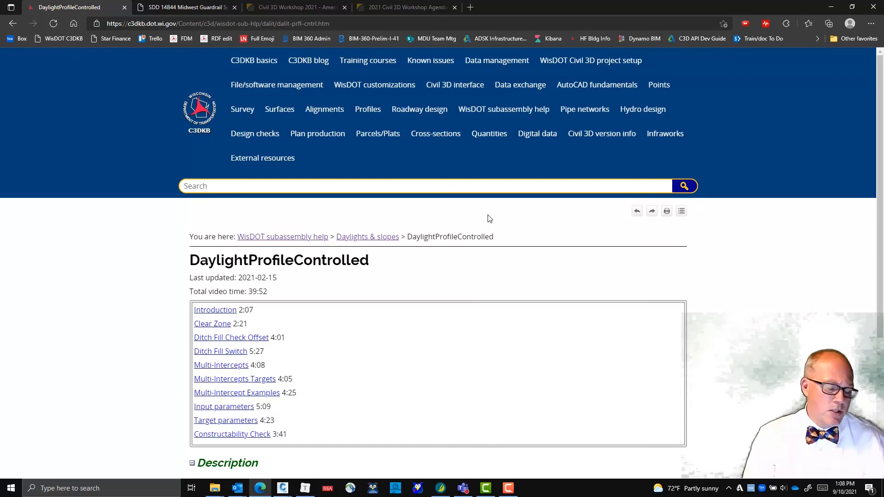
scroll(408, 332, "down", 4)
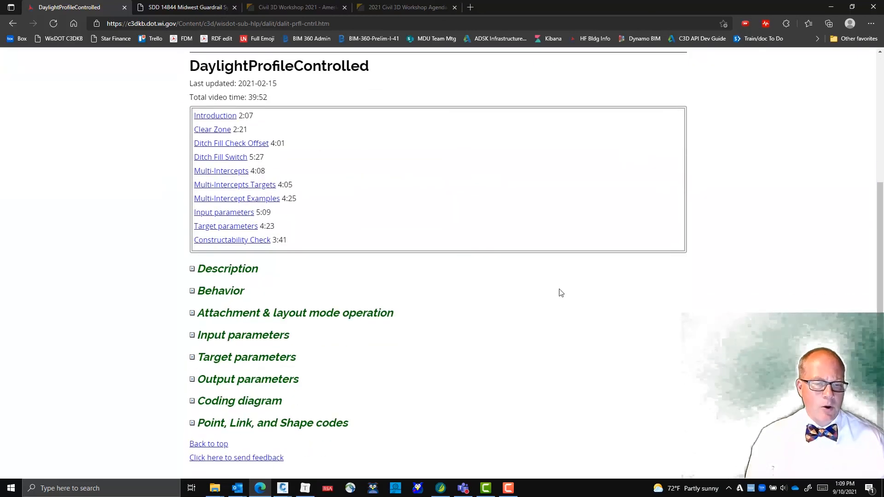
scroll(598, 258, "up", 4)
left_click(686, 146)
Review the typical fill, forced fill and ditch section diagrams in the DaylightProfileControlled help
scroll(583, 214, "down", 5)
scroll(584, 215, "down", 17)
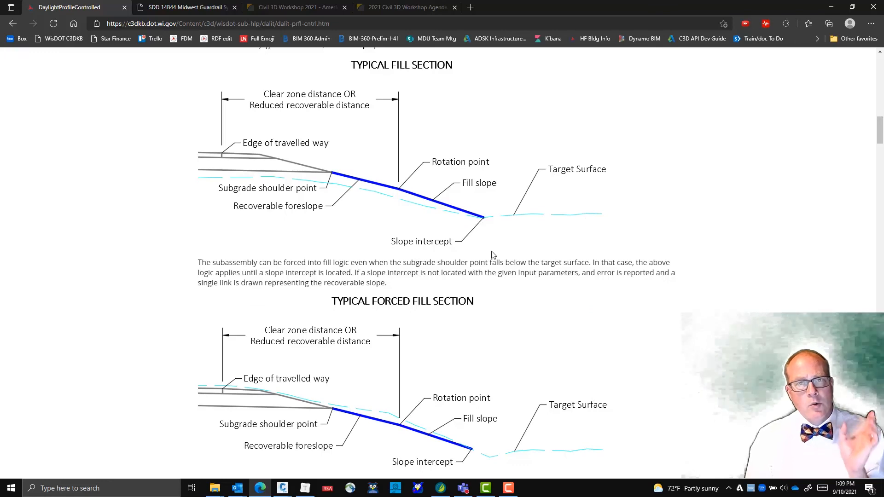
scroll(492, 255, "down", 10)
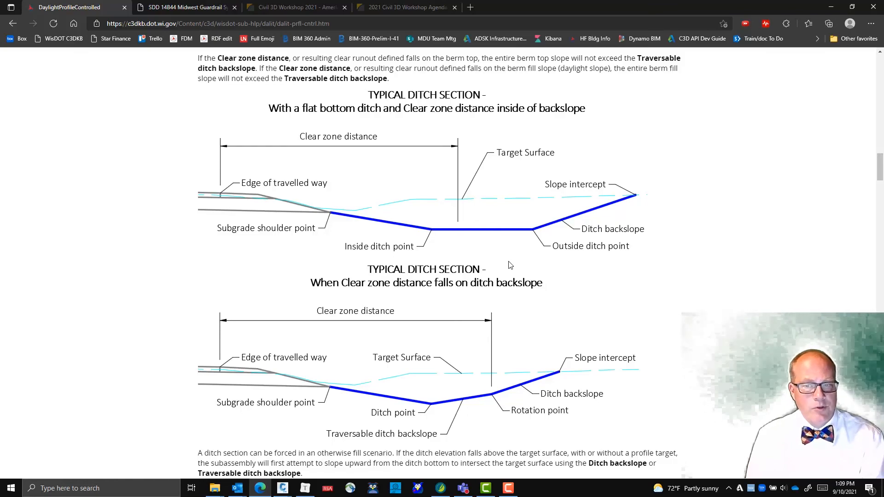
scroll(538, 274, "down", 3)
scroll(525, 272, "up", 2)
scroll(525, 272, "up", 10)
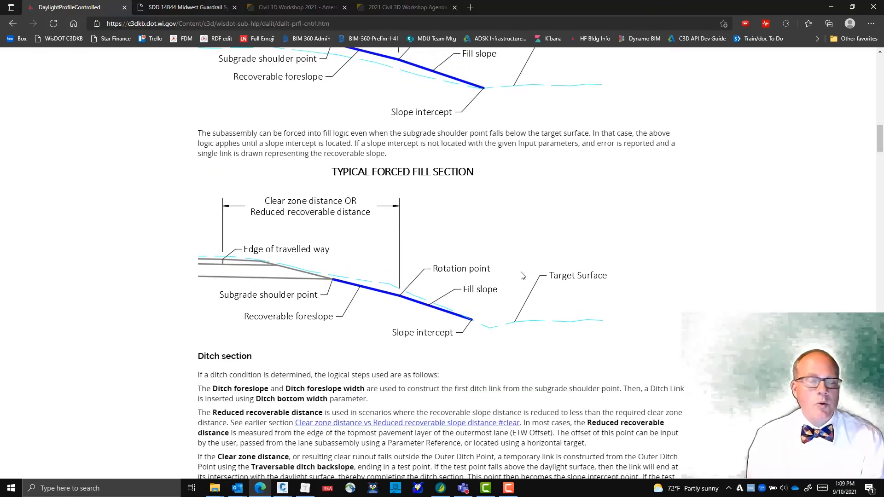